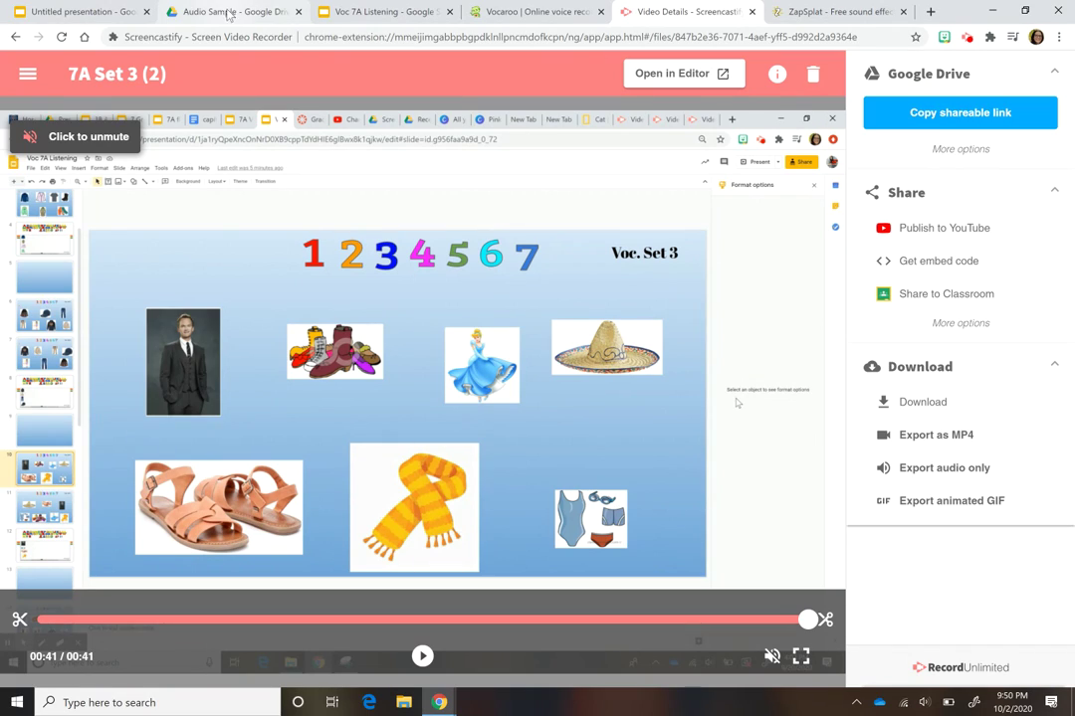
Leave Screencastify's video page for the Audio Sample folder in Google Drive
left_click(230, 12)
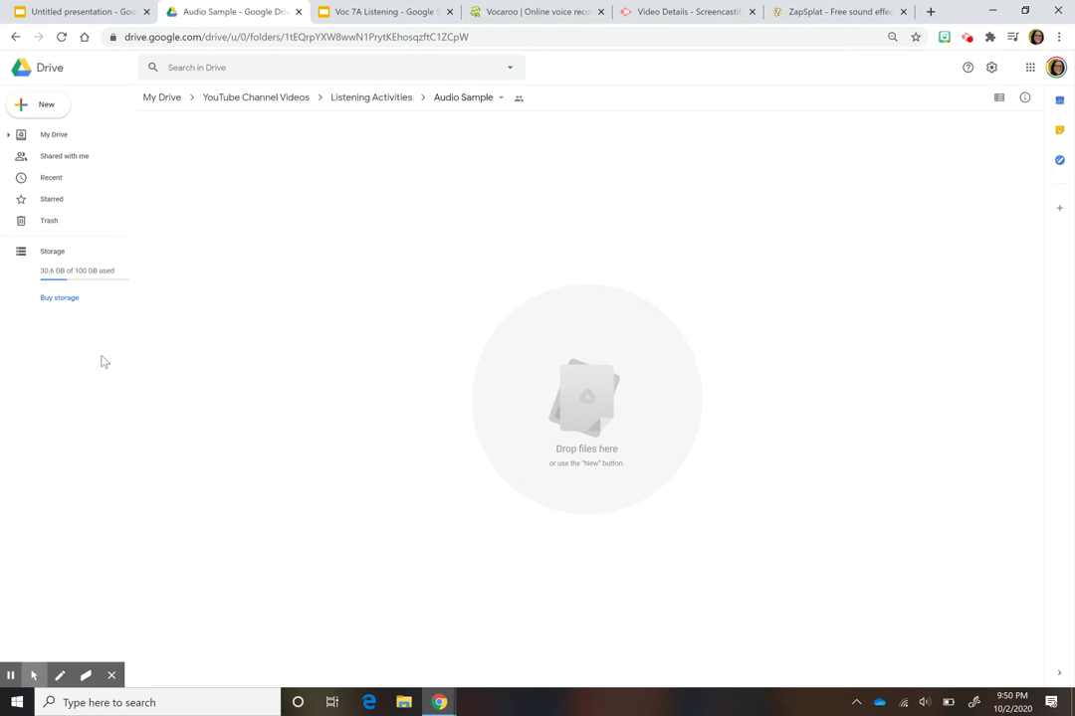
Record an 8-second voice clip in Vocaroo and play it back to review it
left_click(504, 13)
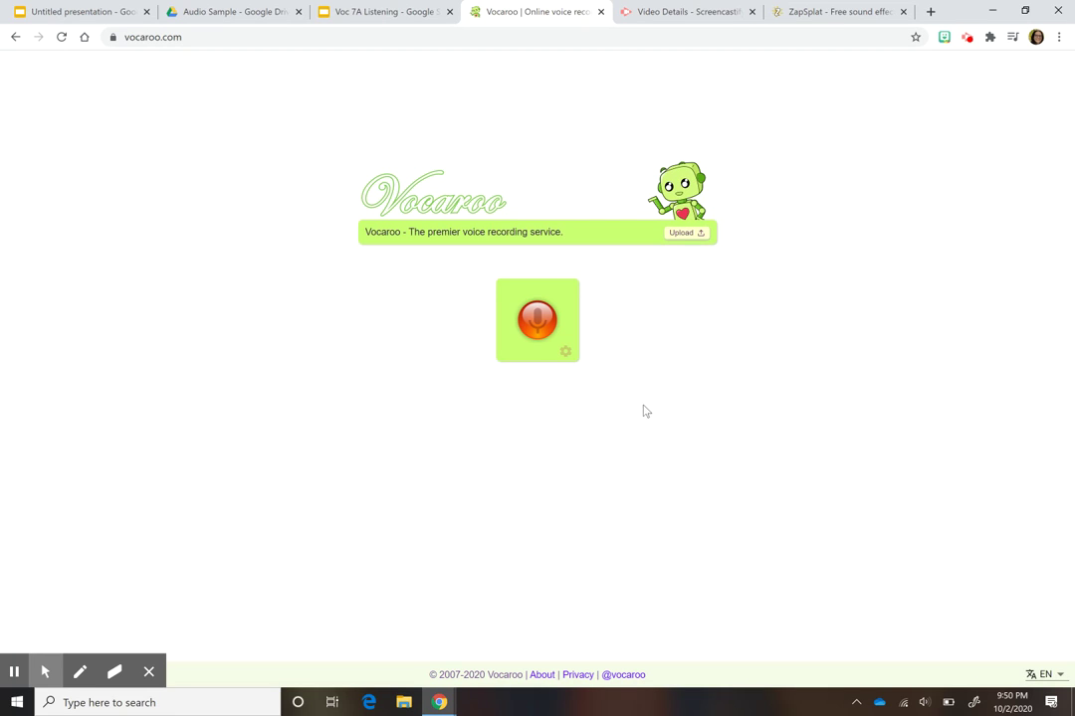
left_click(537, 323)
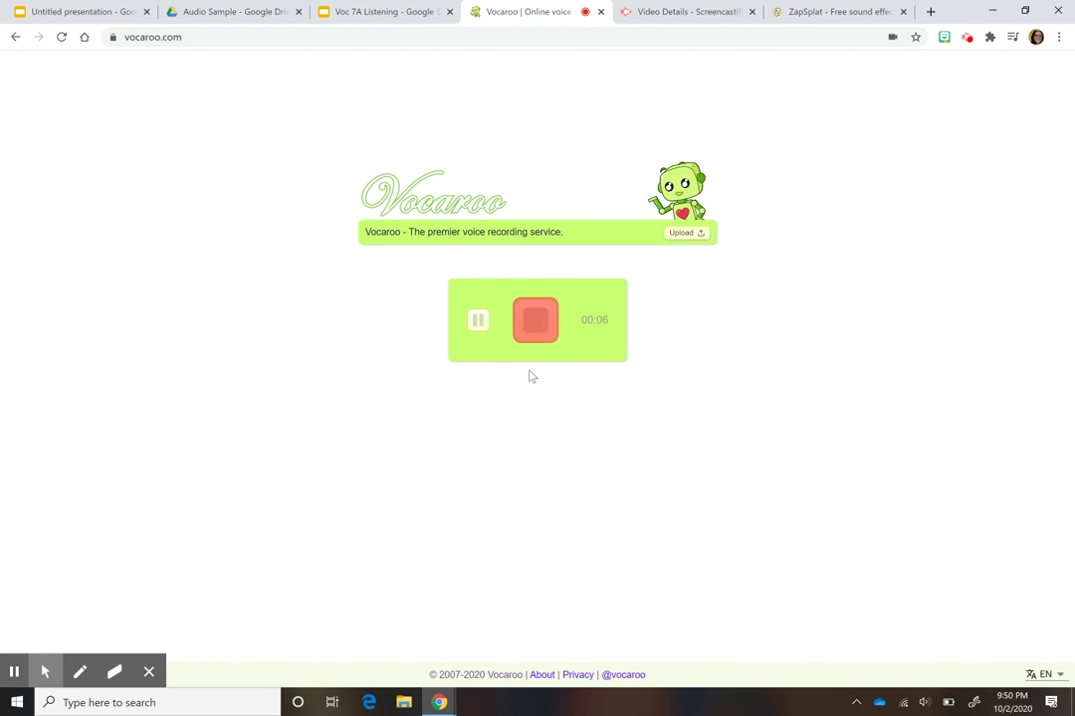
left_click(528, 328)
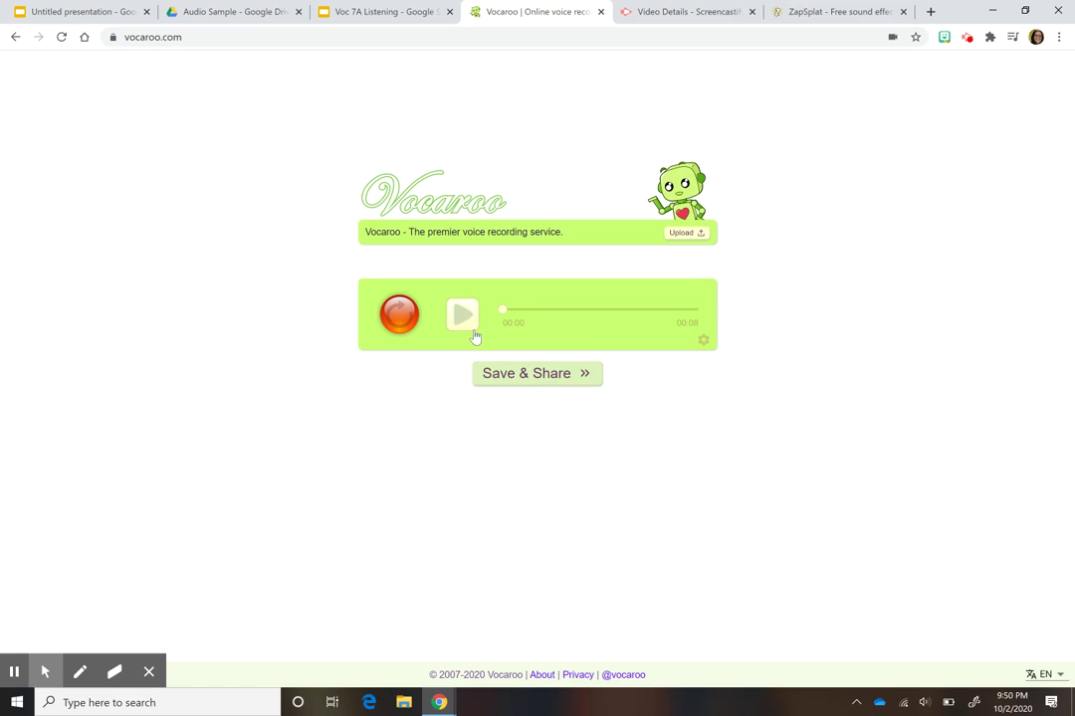
left_click(461, 316)
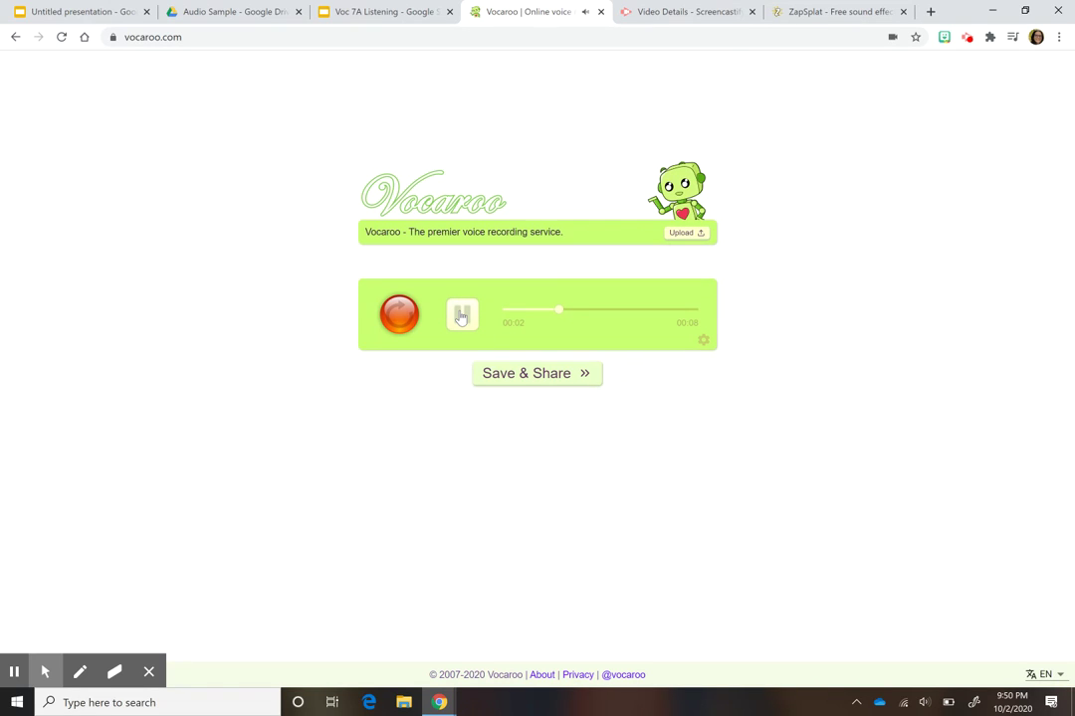
left_click(461, 315)
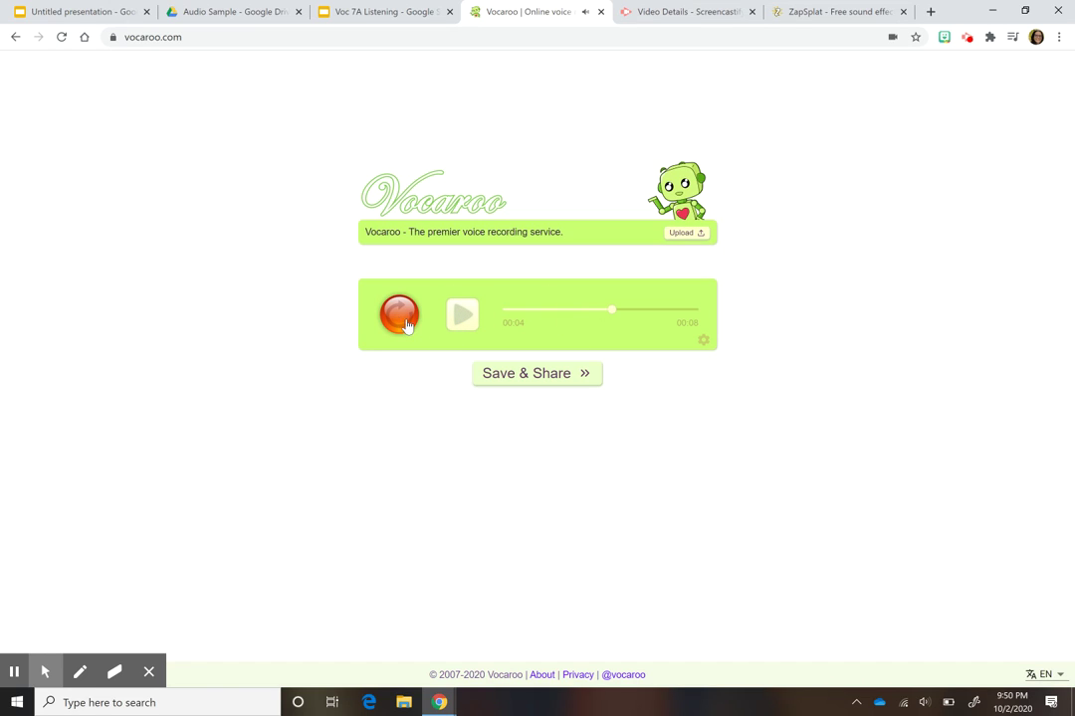
Download the Vocaroo recording as an mp3 and return to the Audio Sample folder
left_click(577, 378)
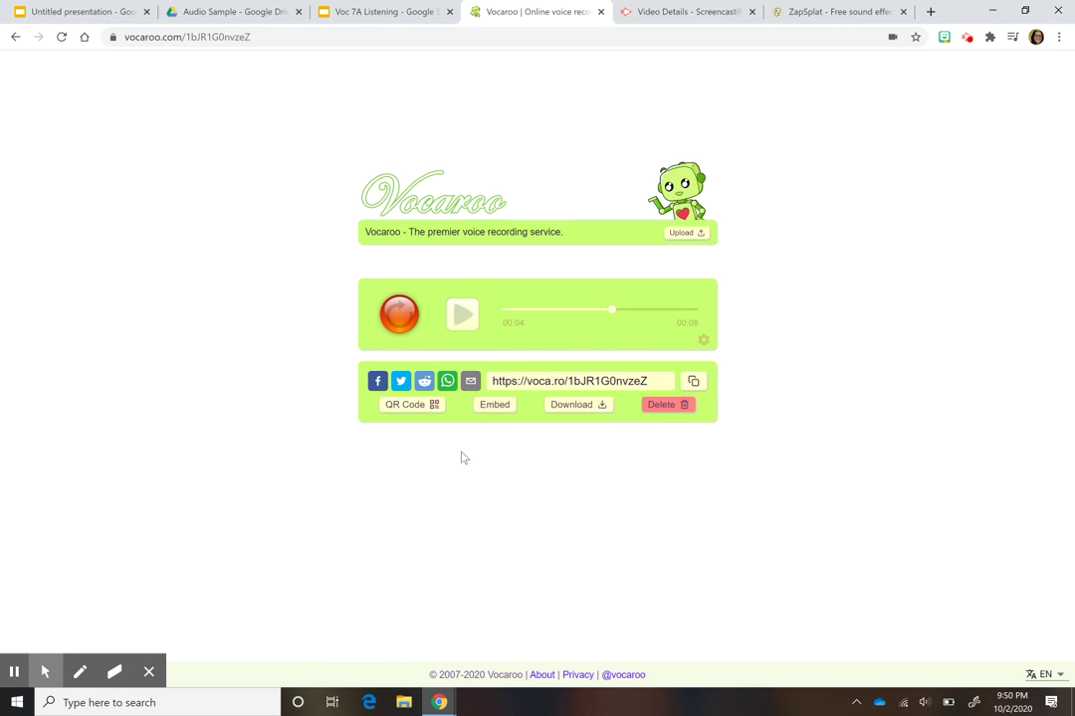
left_click(582, 408)
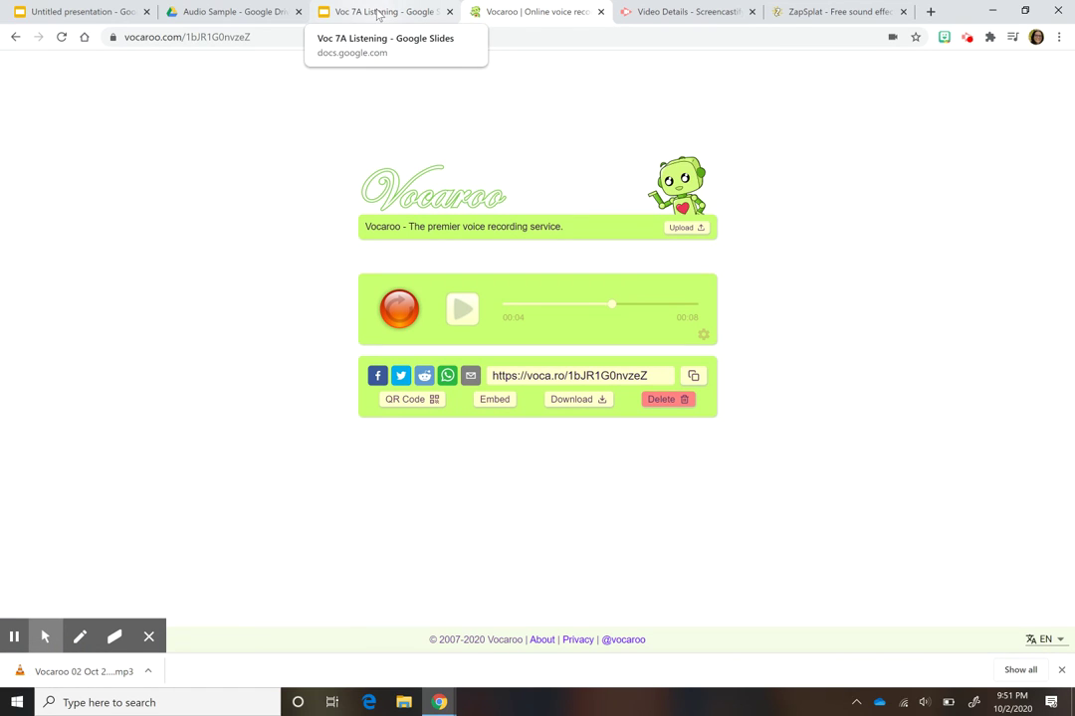
left_click(230, 10)
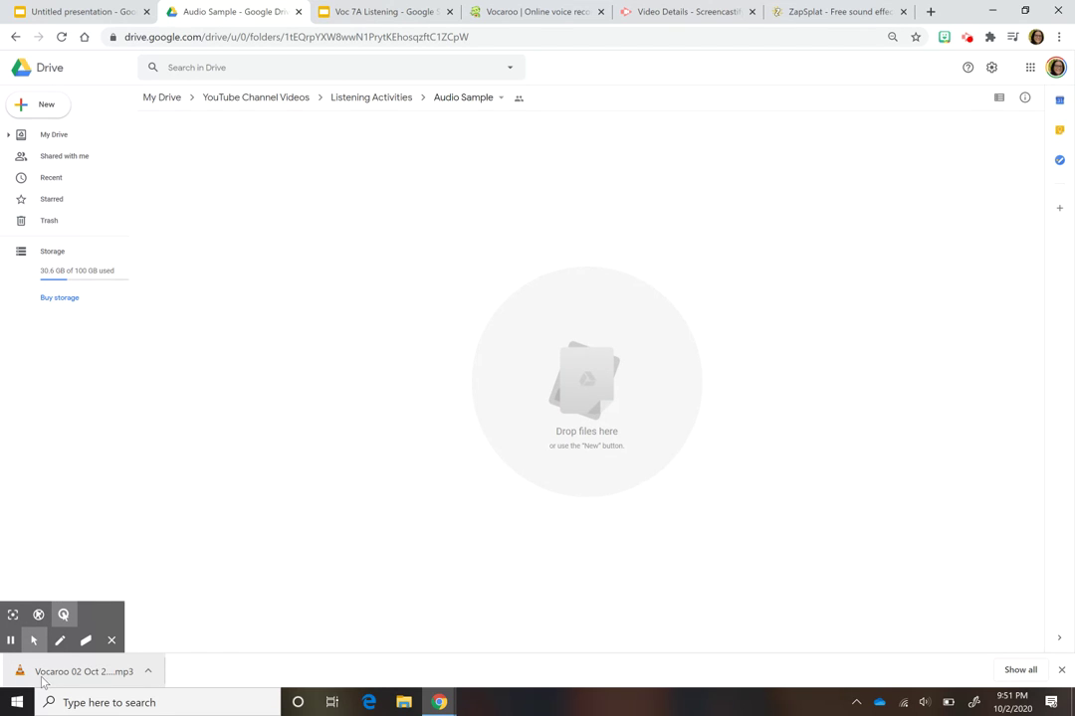
Upload the Vocaroo mp3 into Audio Sample and share it with anyone with the link
left_click_drag(69, 671, 395, 300)
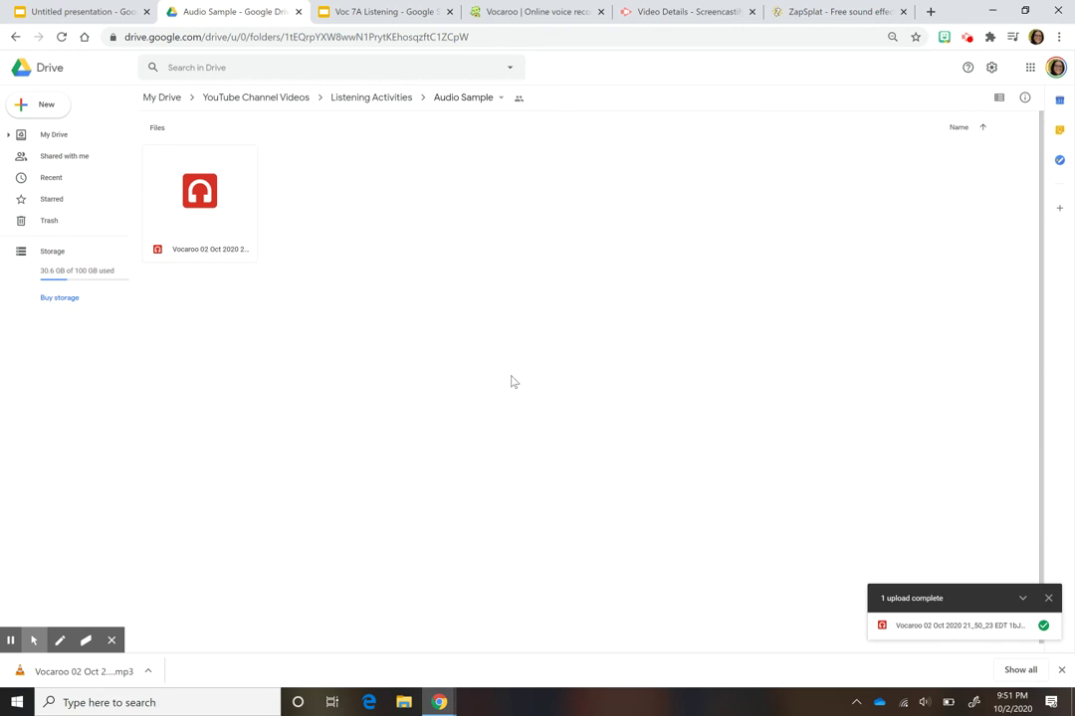
right_click(225, 249)
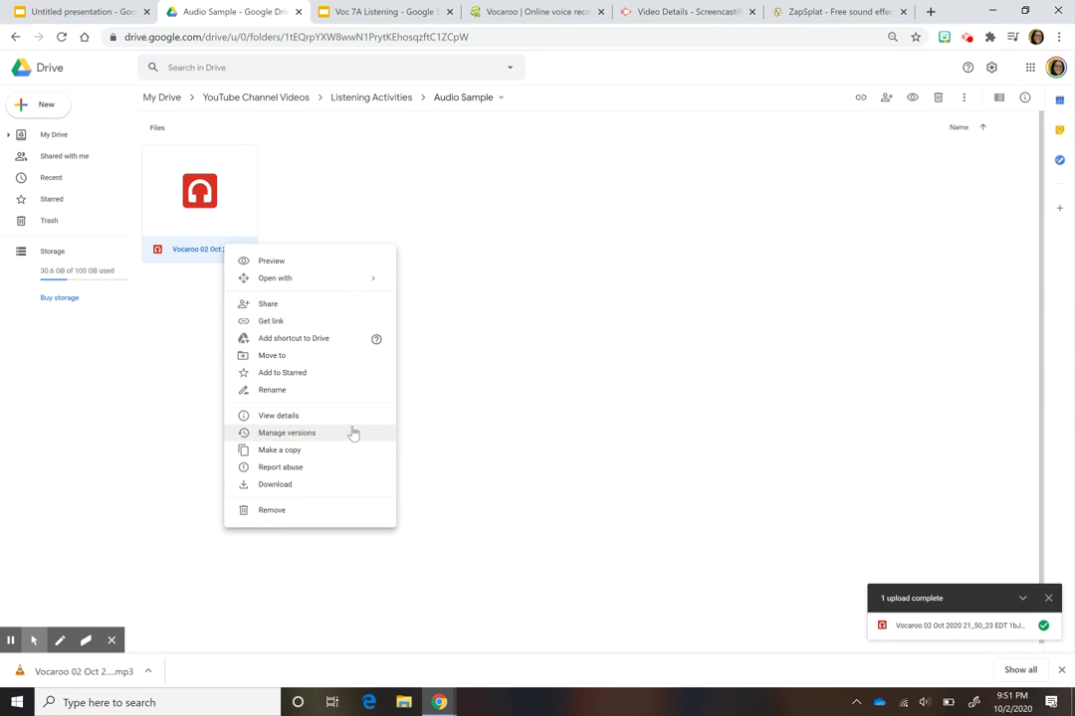
left_click(352, 322)
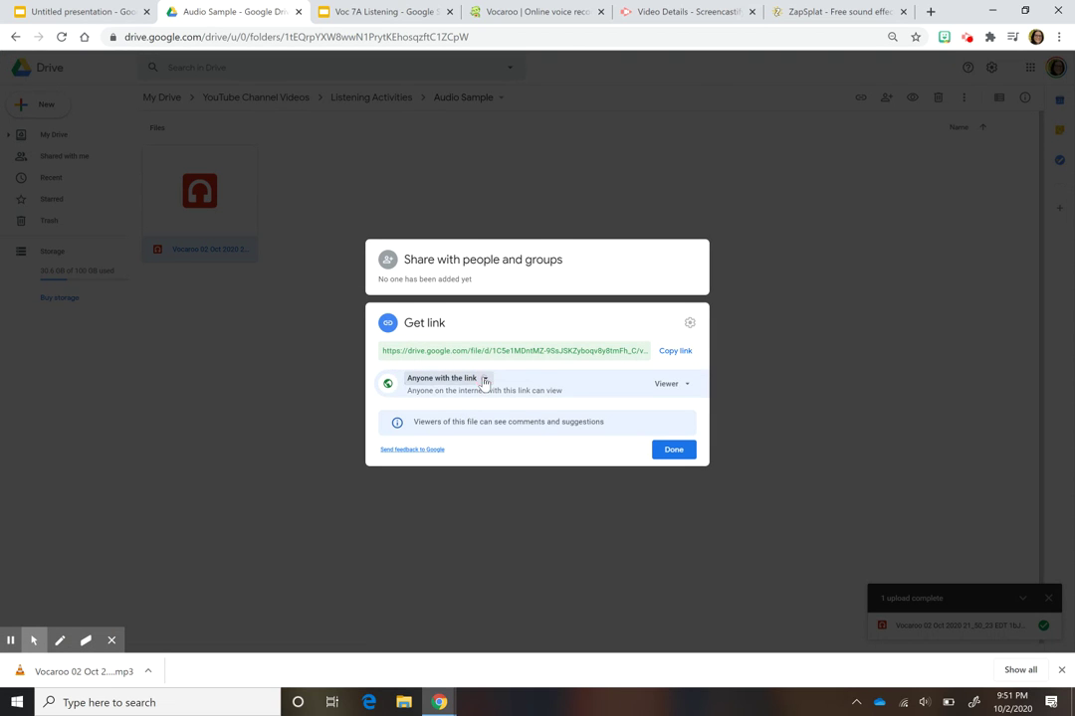
left_click(484, 380)
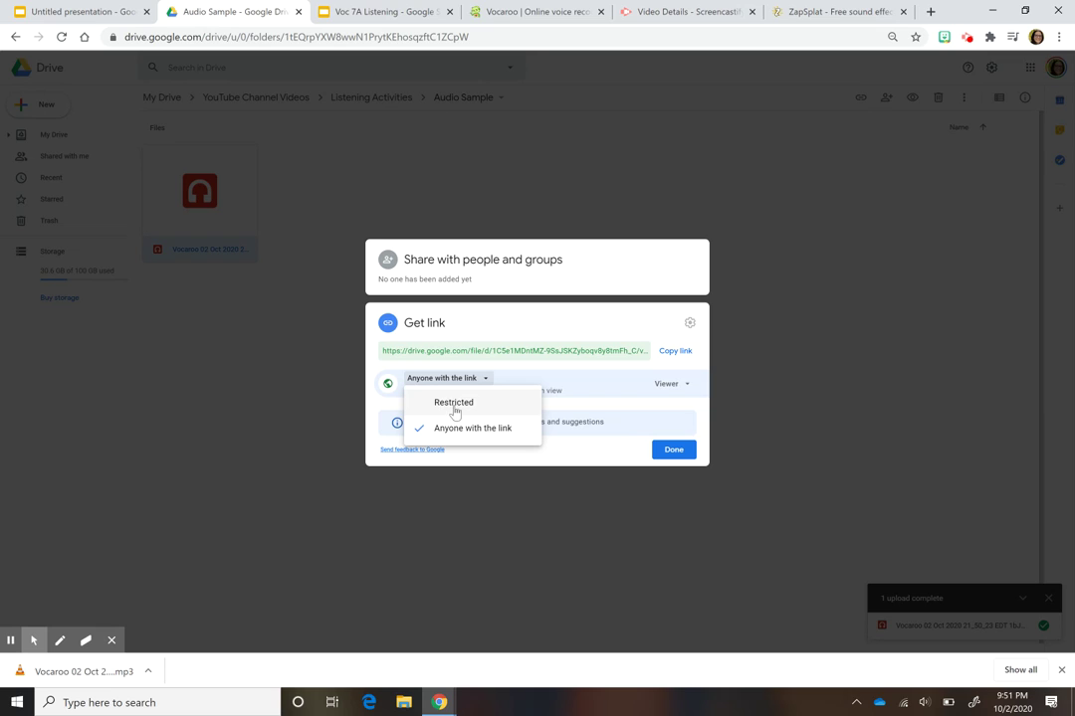
left_click(675, 452)
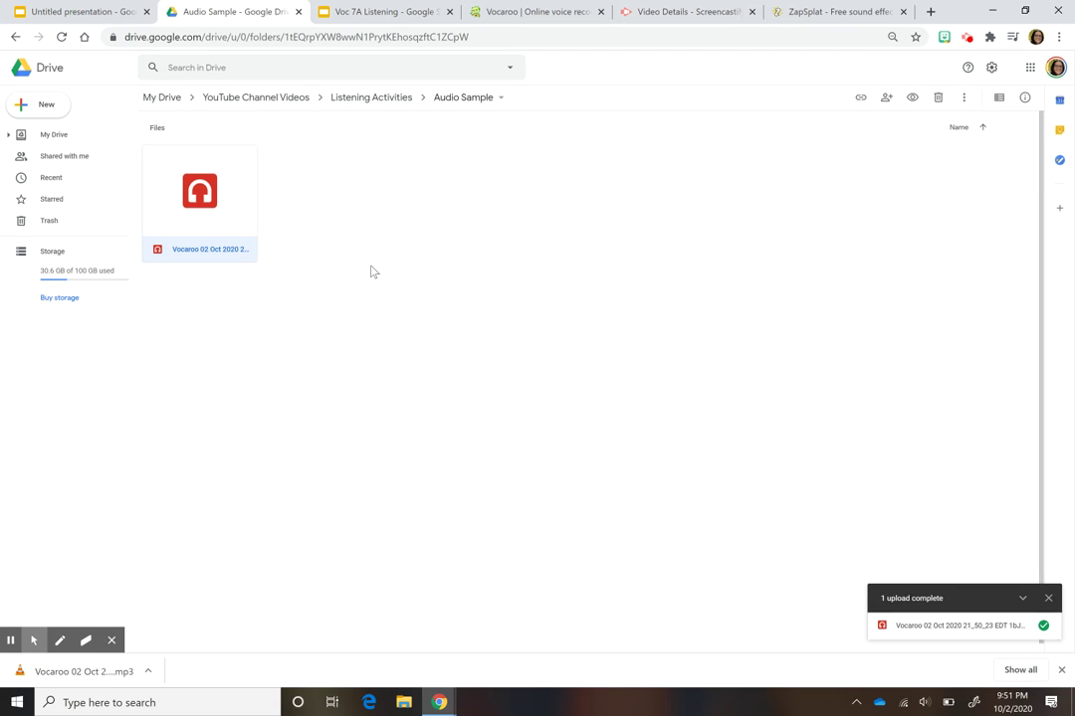
Create a new folder named Audio Files inside Audio Sample
left_click(53, 108)
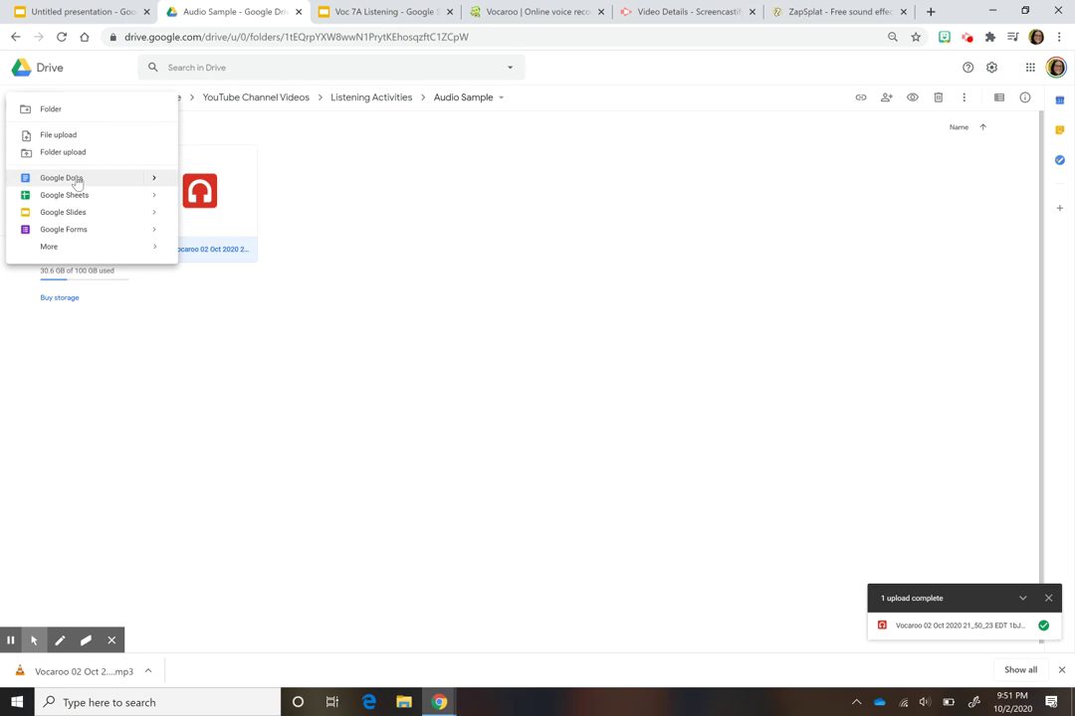
left_click(79, 108)
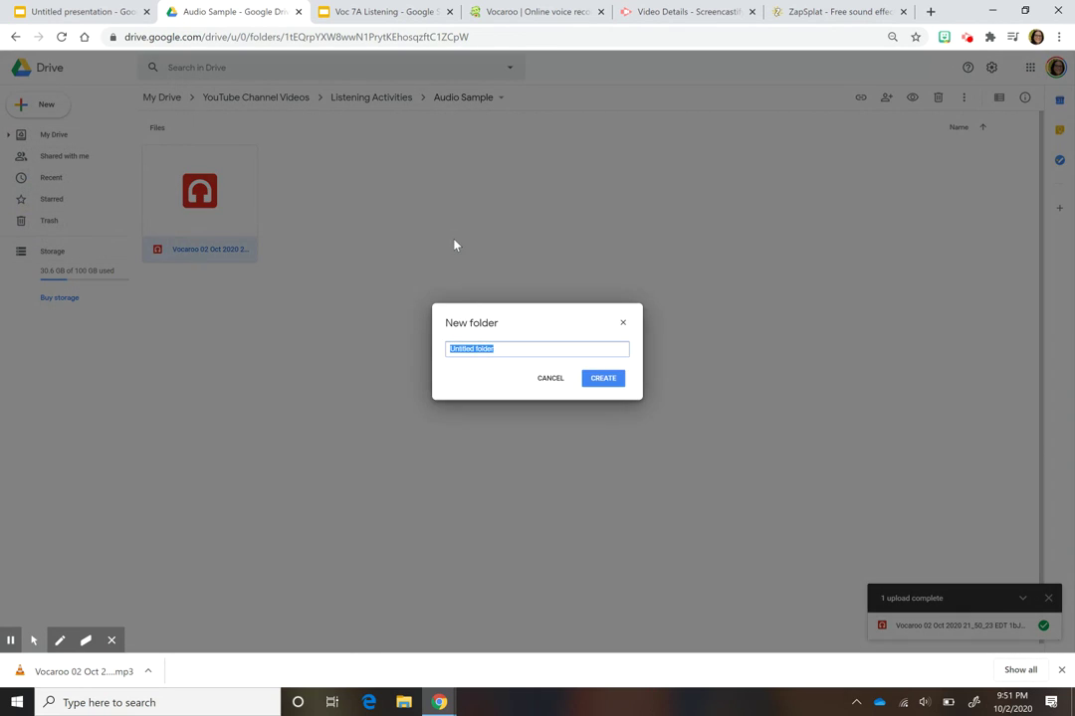
type("Audio Files")
left_click(612, 380)
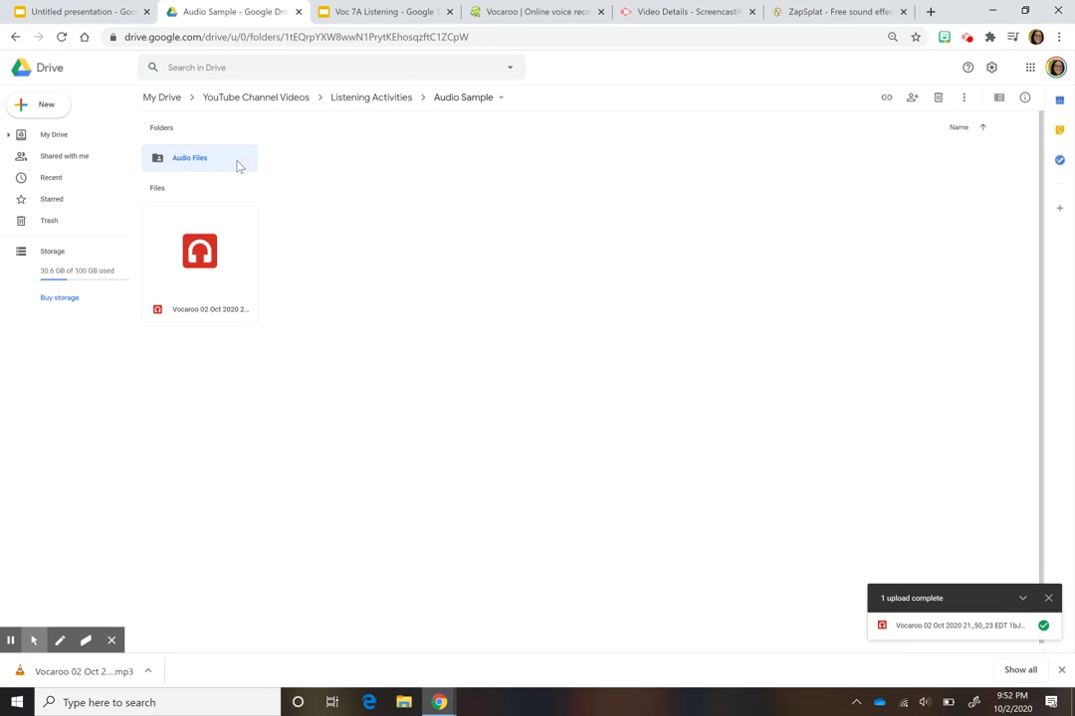
Share the Audio Files folder so anyone with the link can view it
right_click(237, 161)
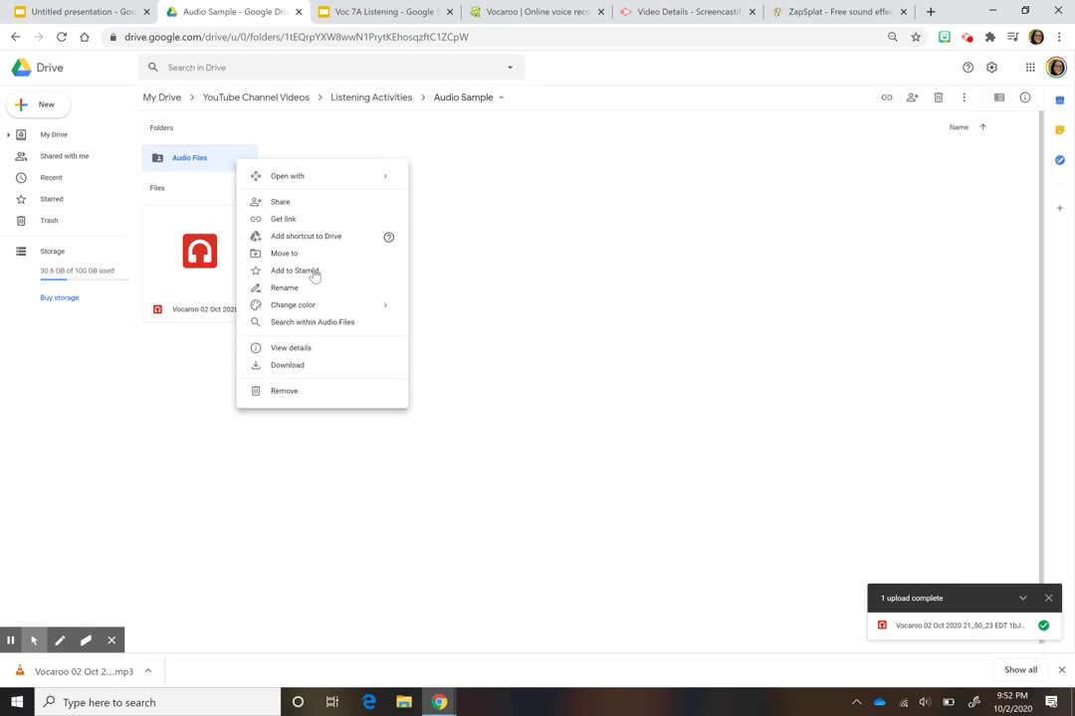
left_click(310, 221)
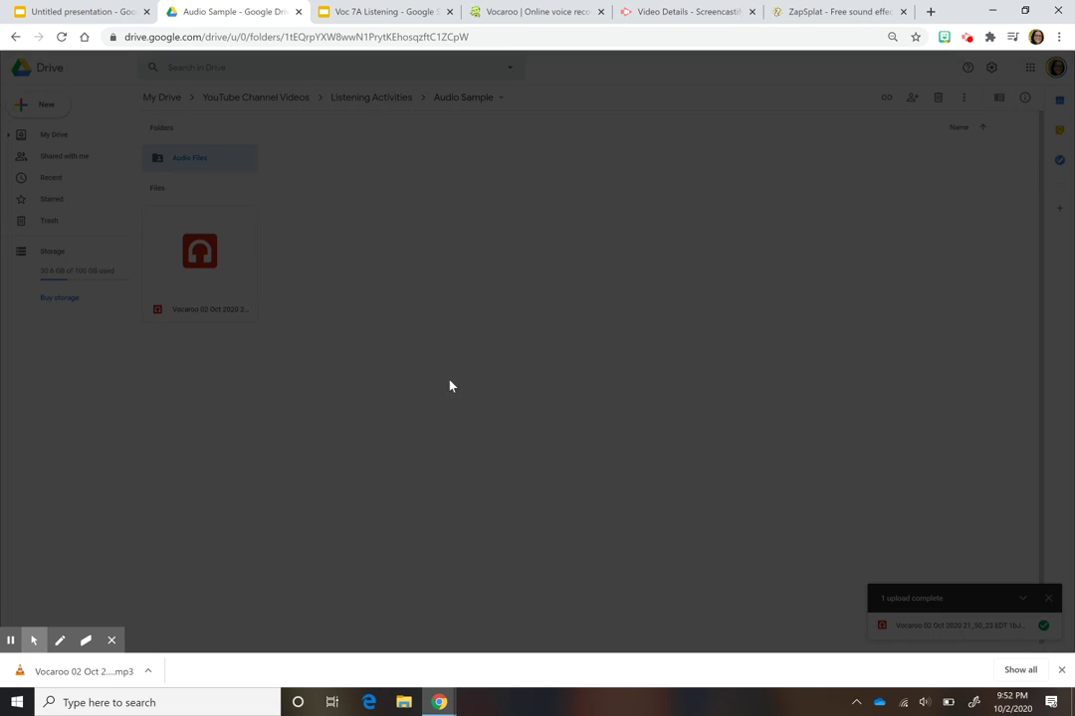
left_click(486, 398)
left_click(479, 421)
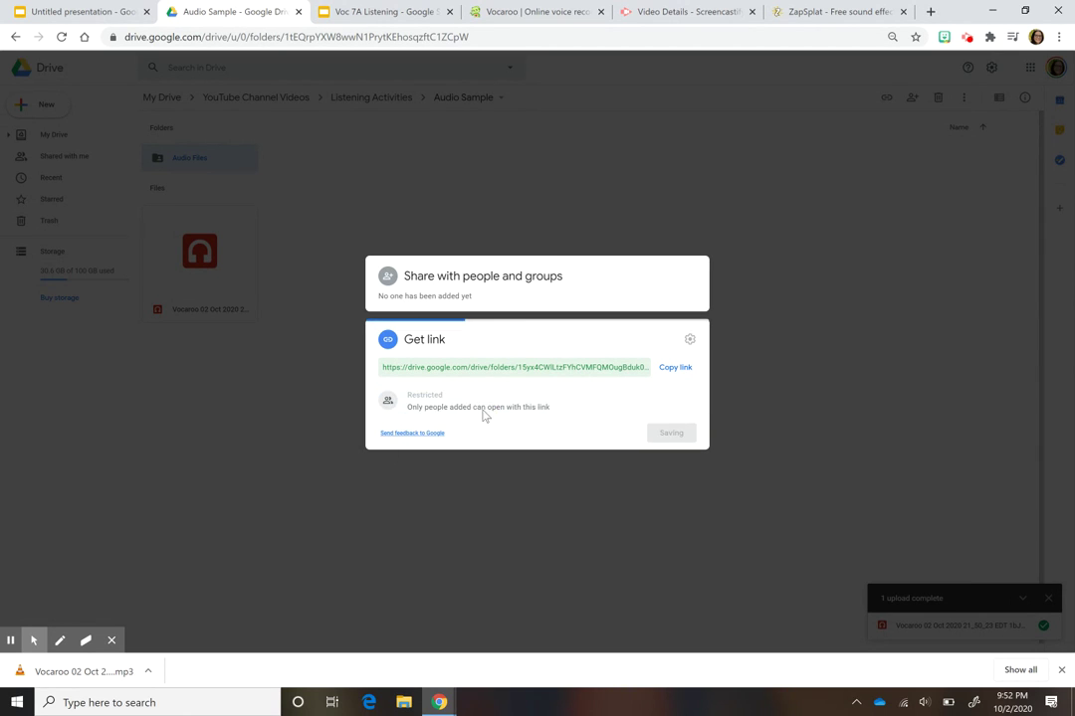
left_click(450, 398)
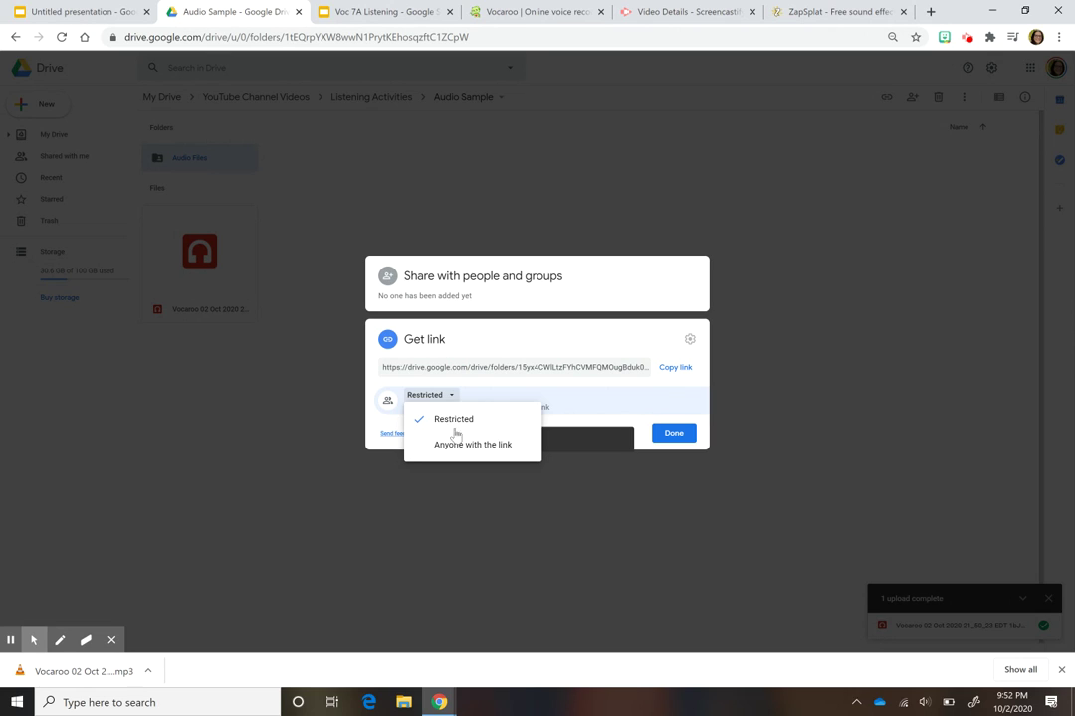
left_click(456, 443)
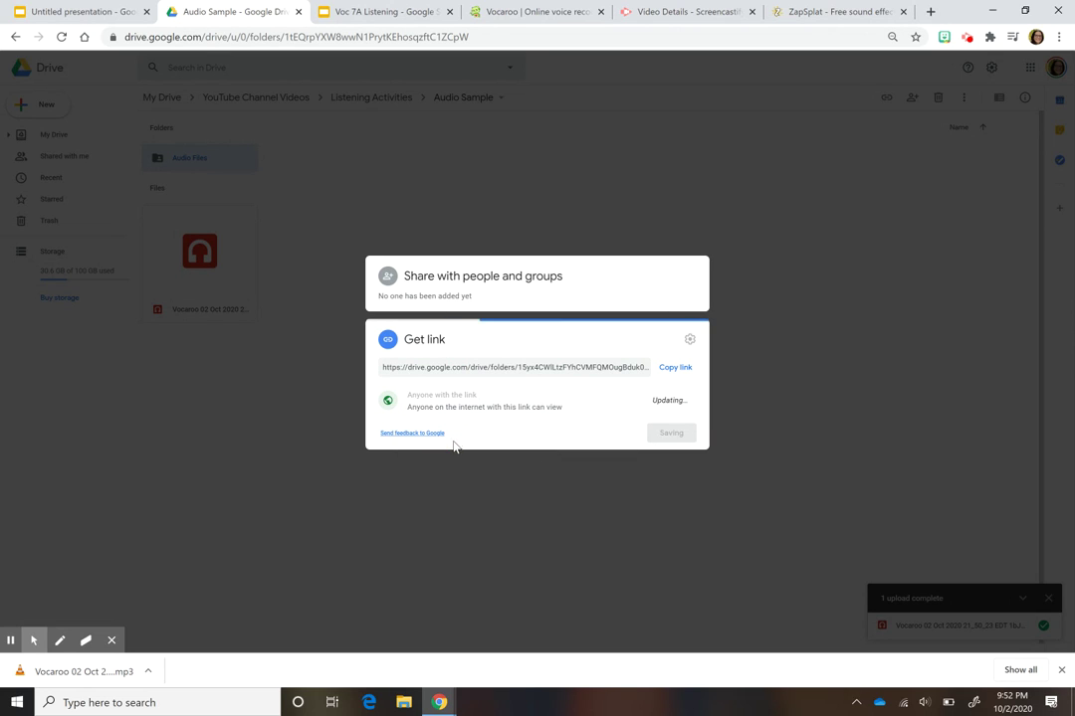
left_click(677, 434)
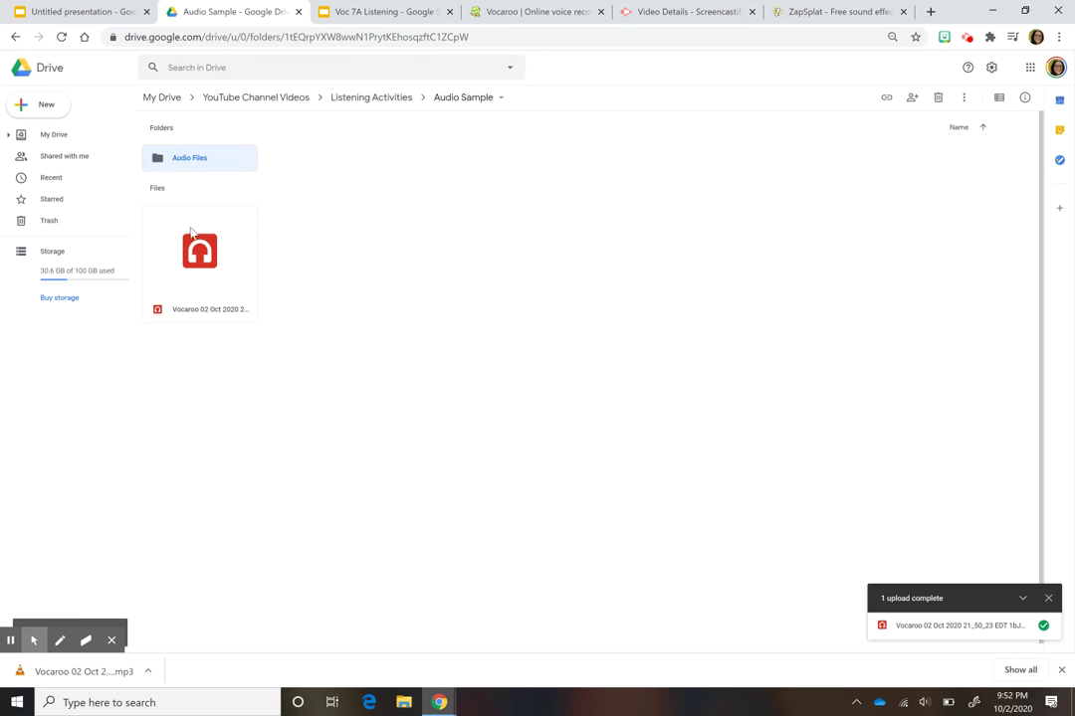
Cancel moving the mp3 into Audio Files and open the Voc 7A Listening slides
left_click_drag(199, 250, 208, 169)
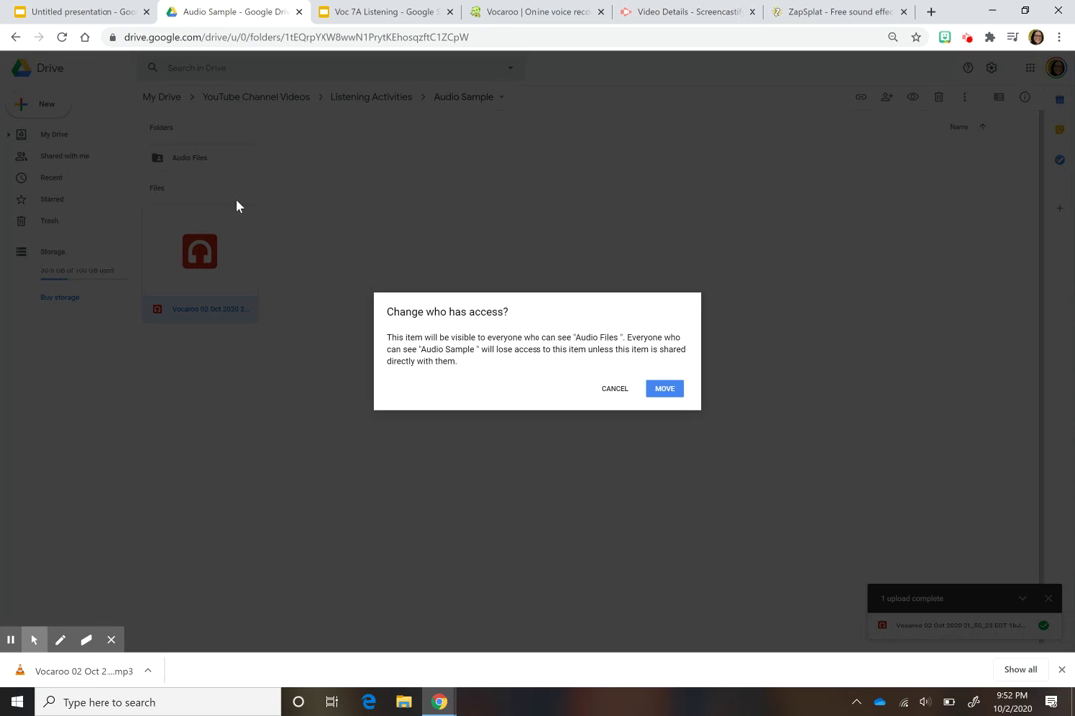
left_click(615, 392)
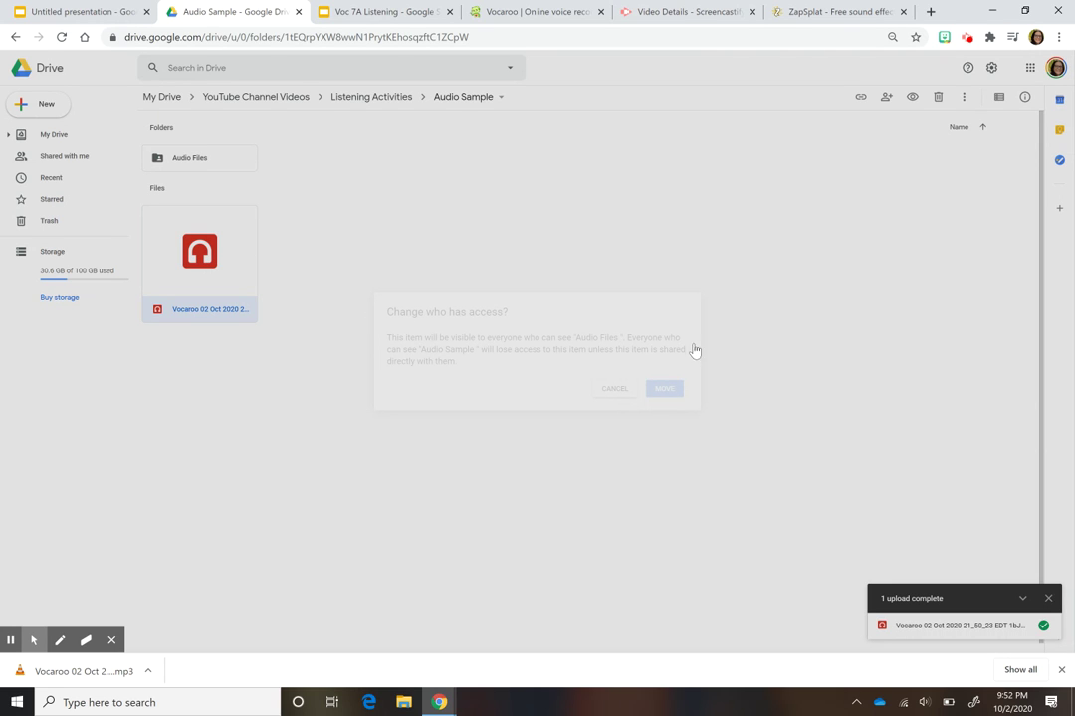
left_click(645, 398)
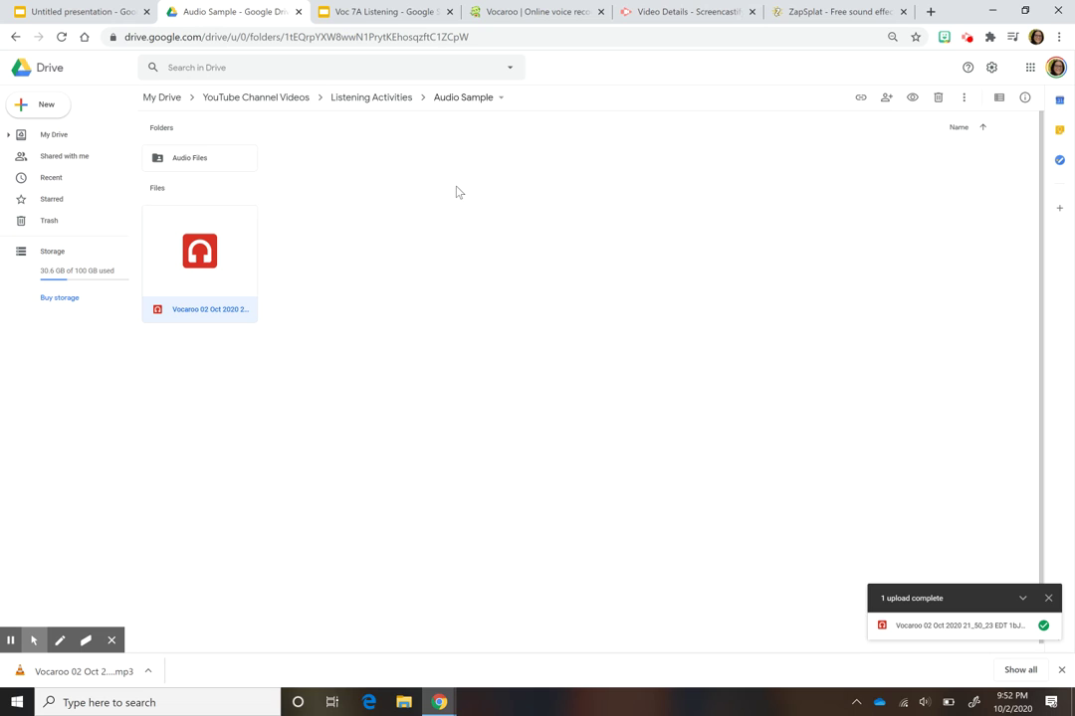
left_click(370, 12)
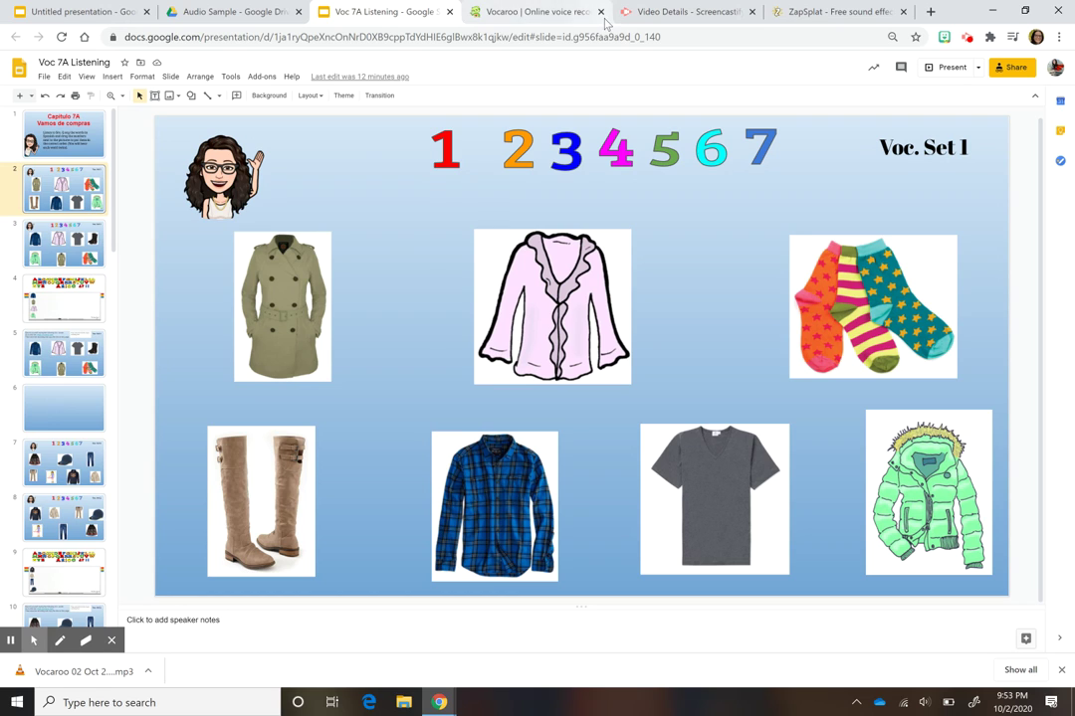
Insert the 02 Oct Vocaroo recording from Drive as audio on blank slide 12
left_click(77, 12)
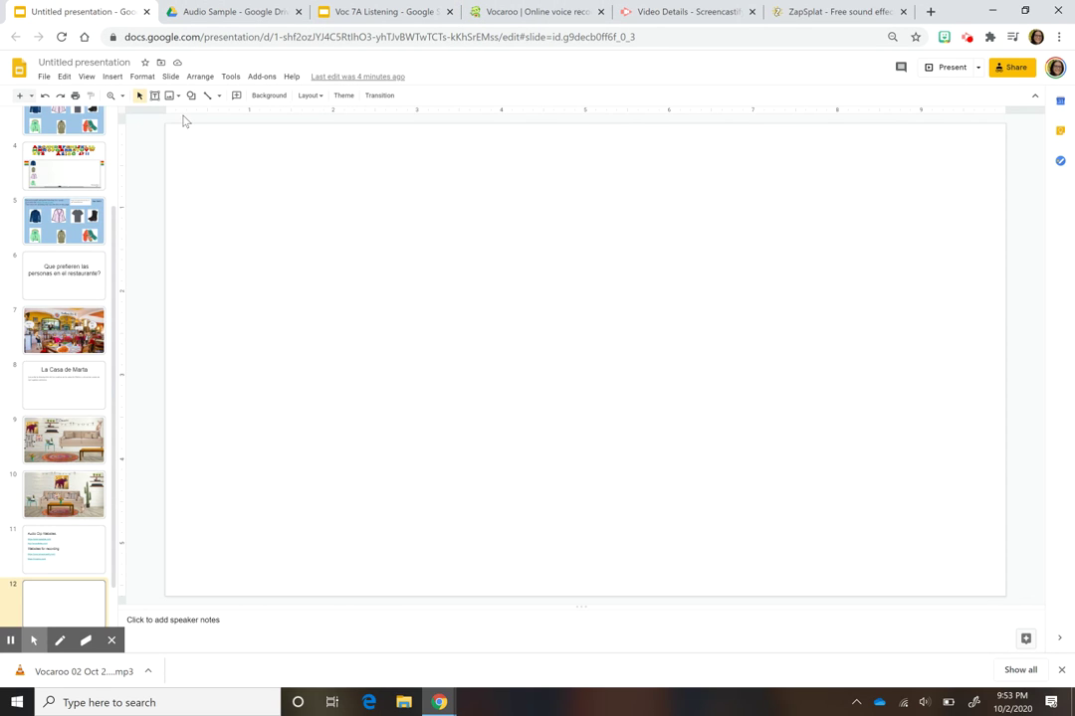
left_click(114, 78)
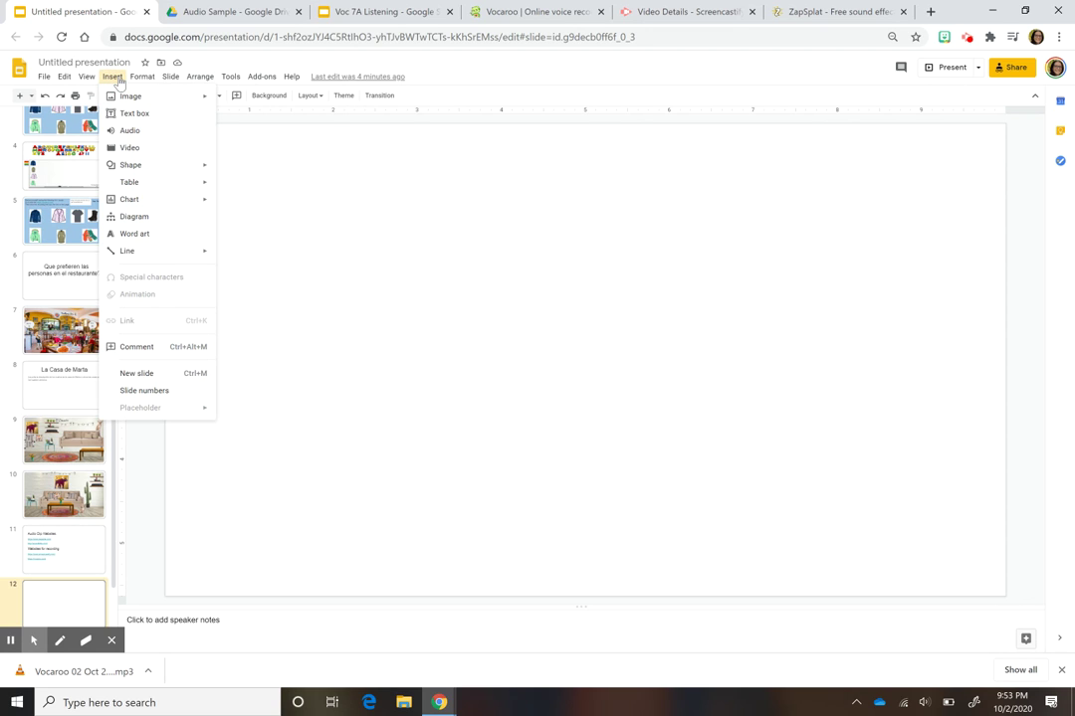
left_click(150, 131)
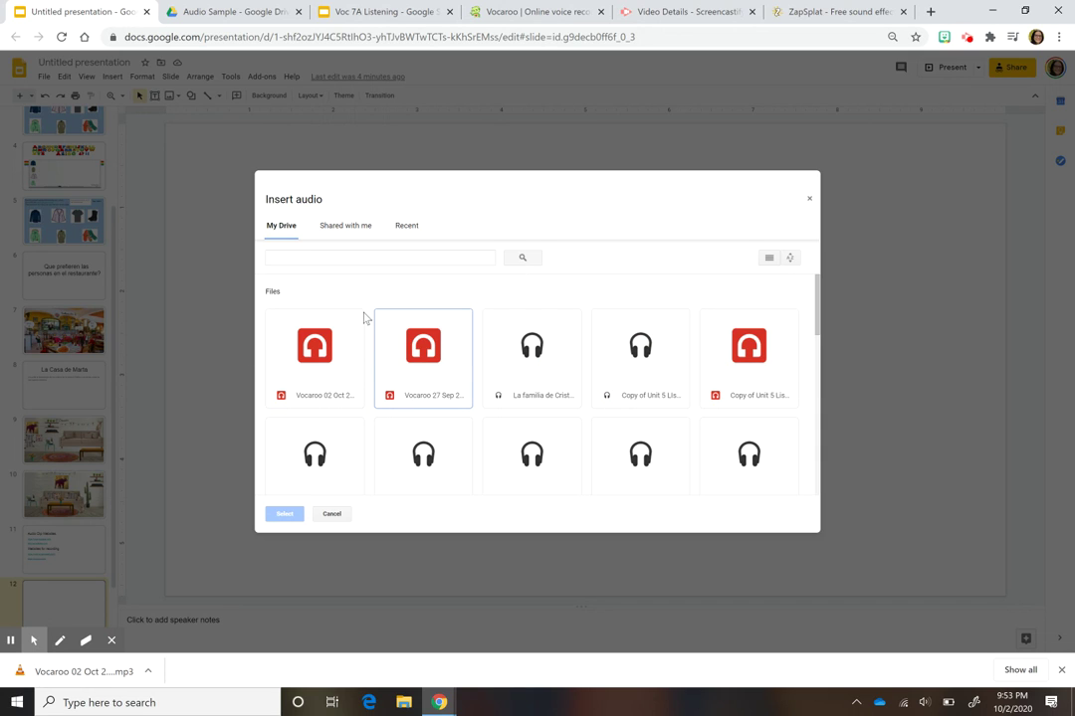
left_click(312, 360)
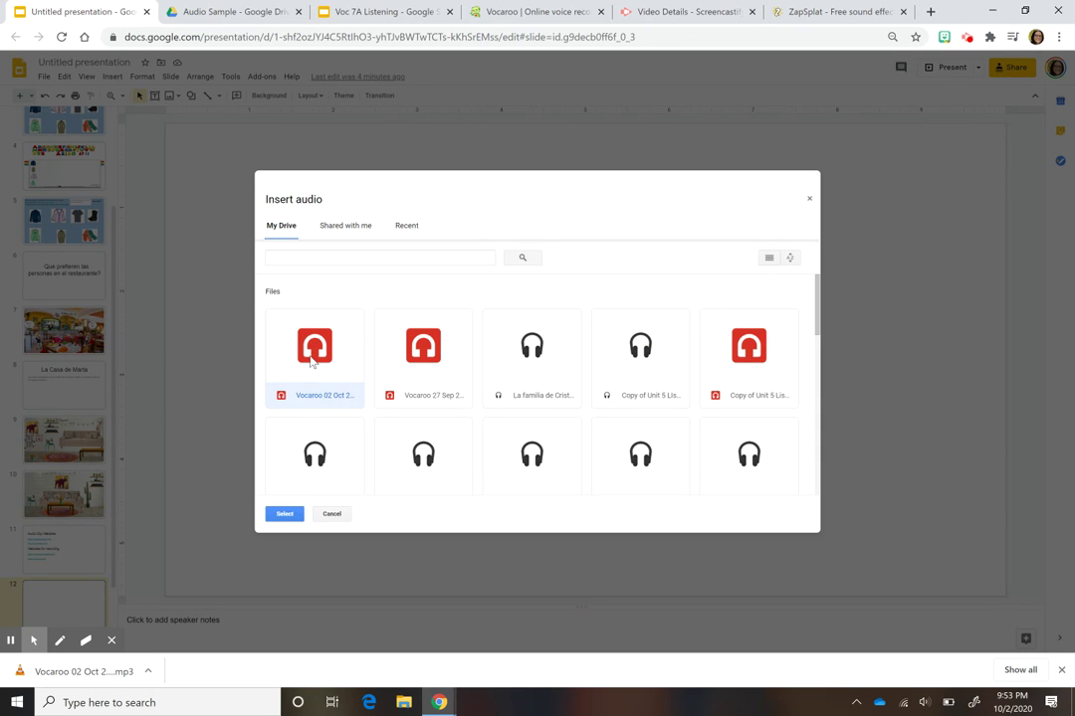
left_click(286, 515)
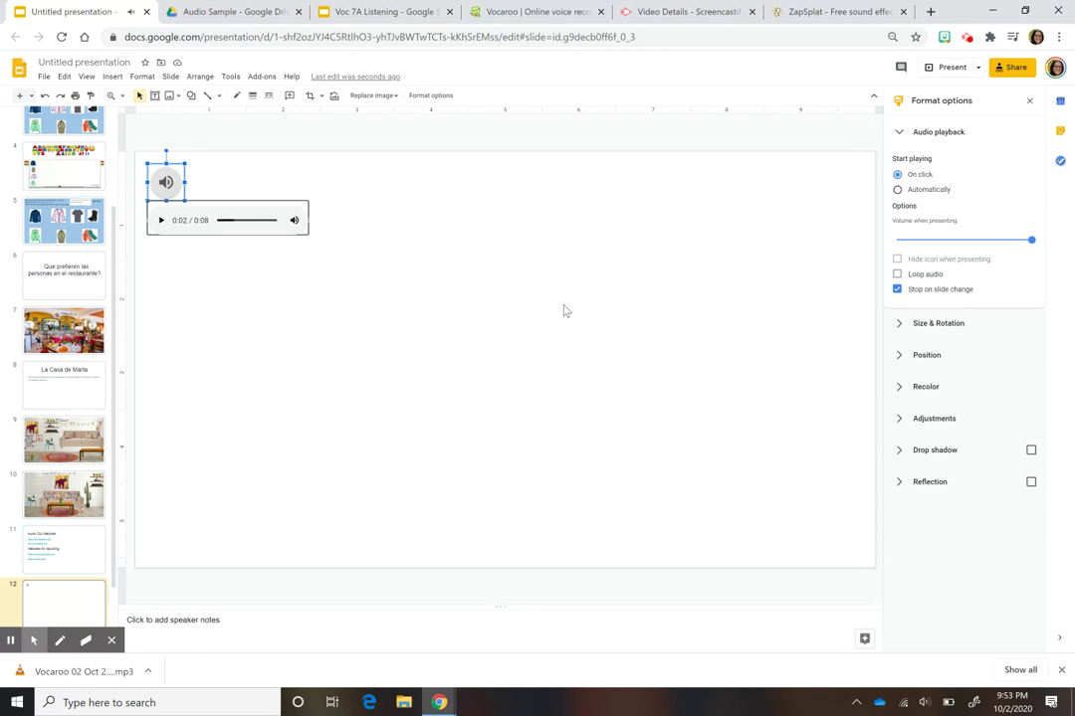
Set the audio to start automatically with its icon hidden, then present slide 12
left_click(898, 190)
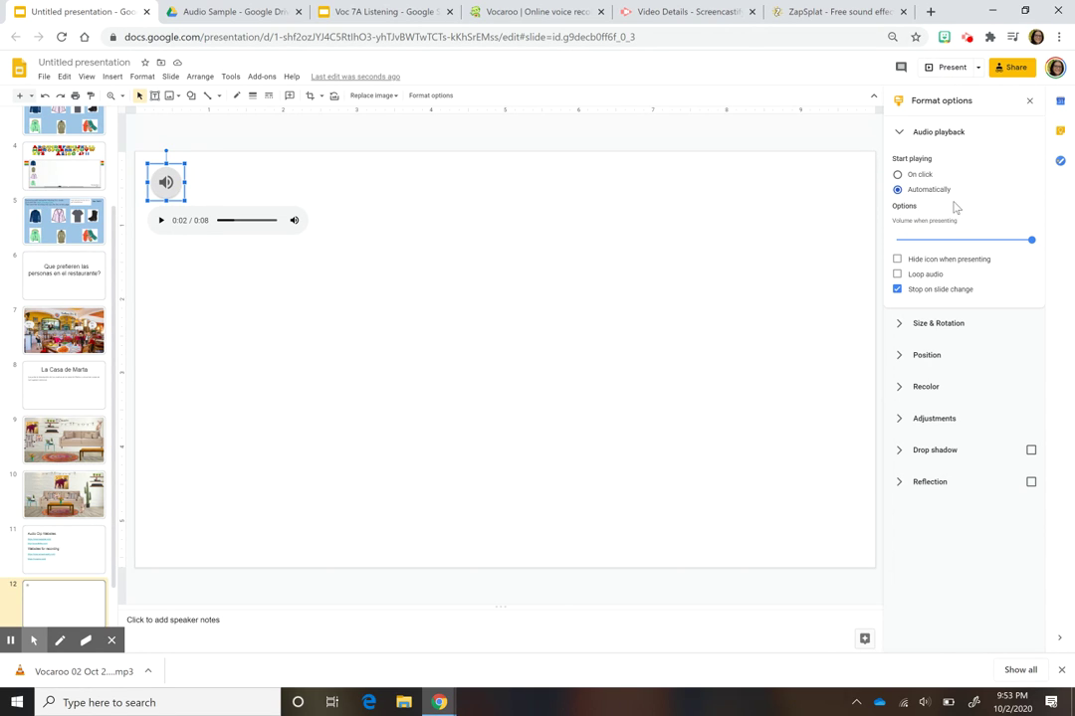
left_click(898, 175)
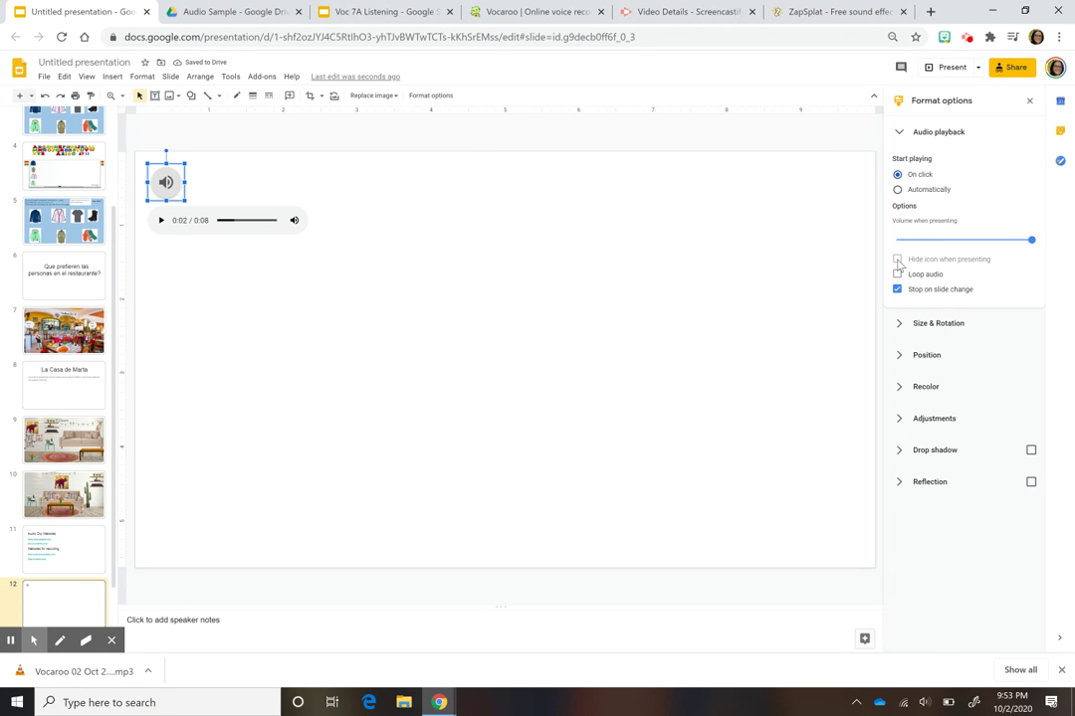
left_click(919, 259)
left_click(898, 190)
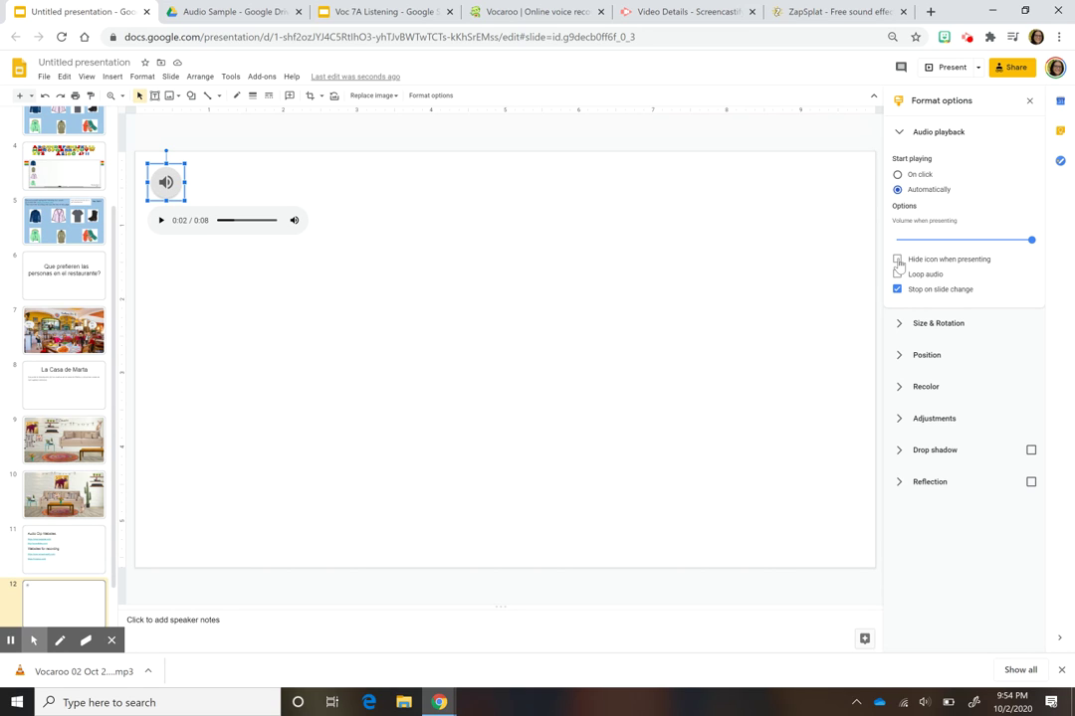
left_click(897, 259)
left_click(946, 66)
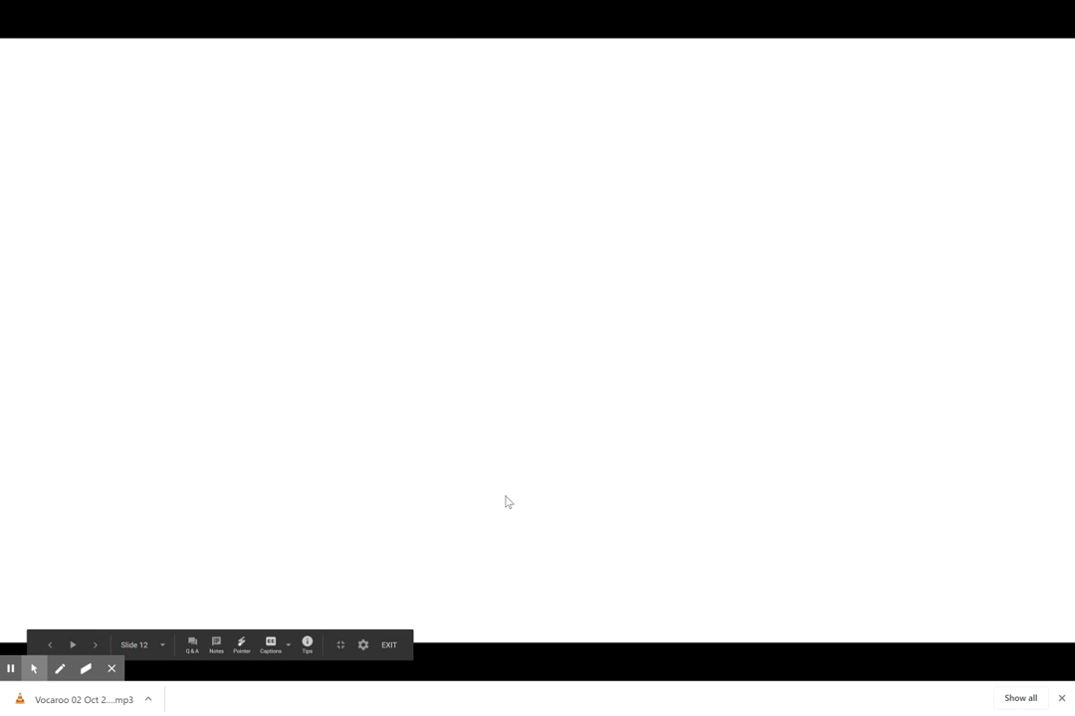
Exit presenting and switch slide 12's audio to start playing On click
left_click(388, 646)
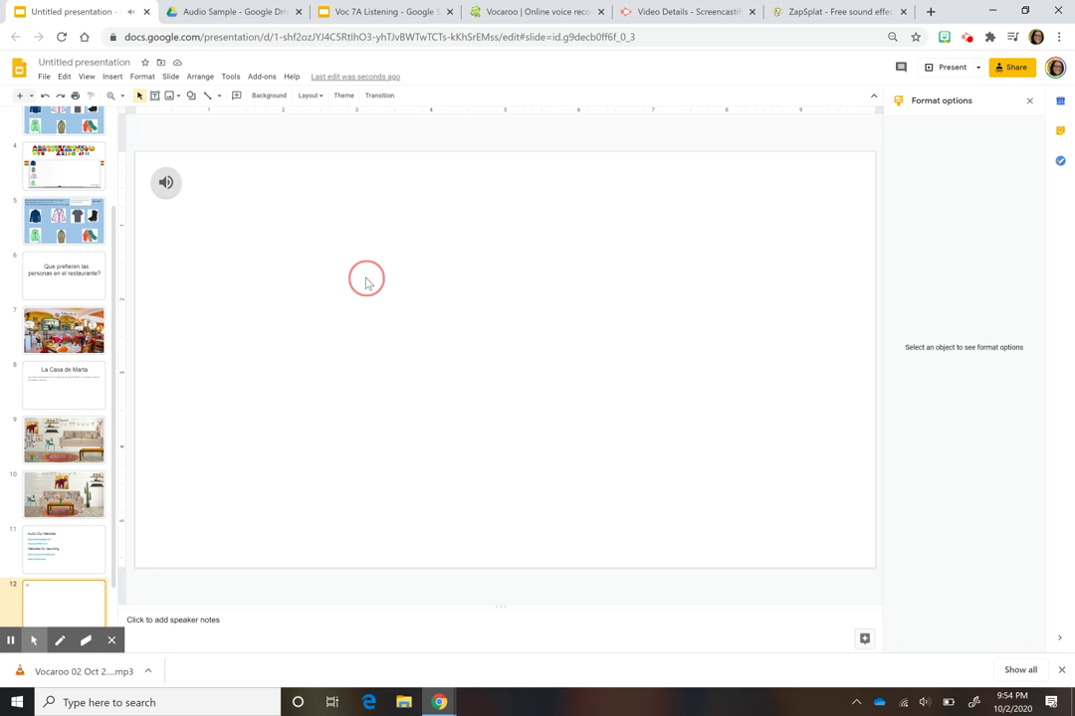
mouse_move(208, 180)
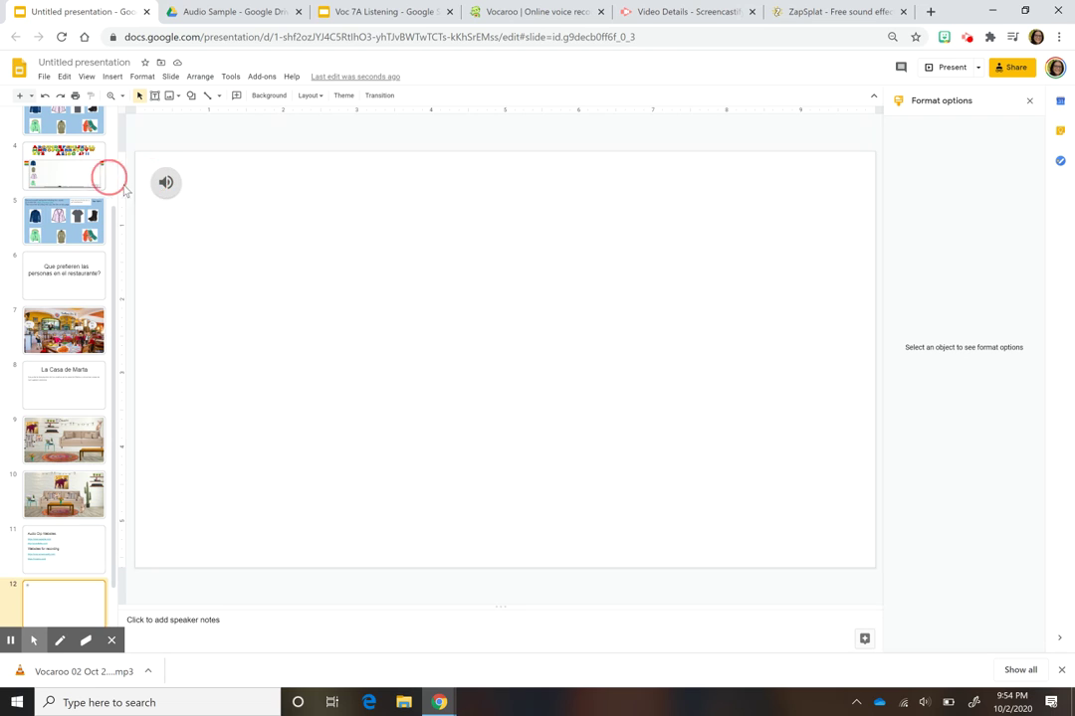
left_click(176, 188)
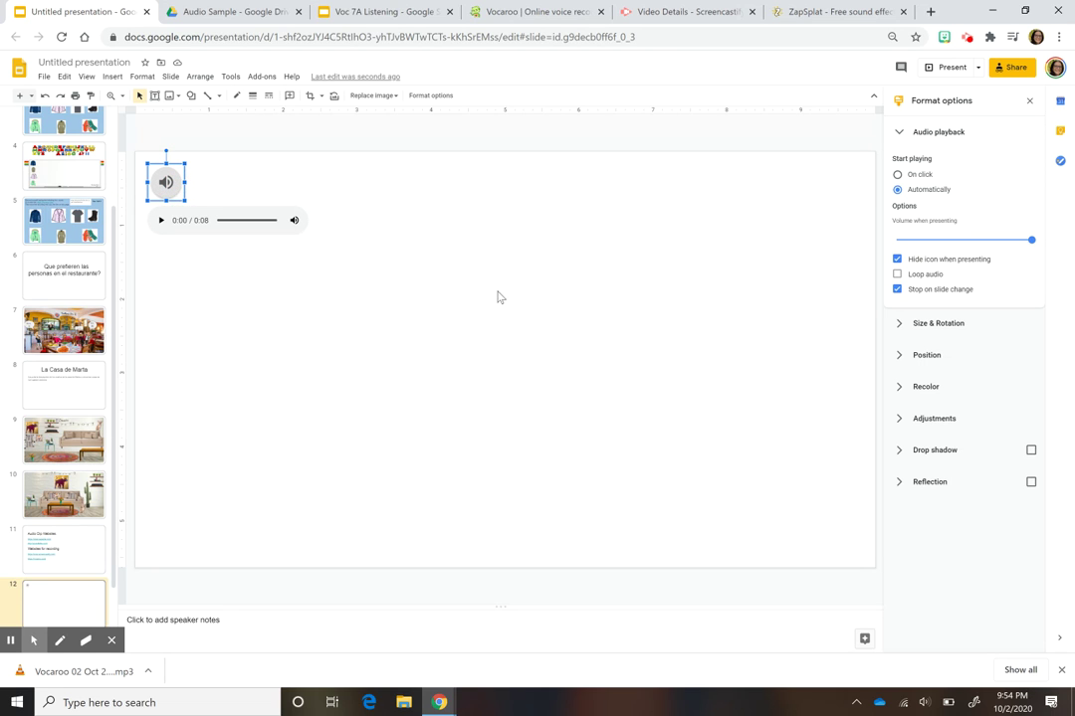
left_click(898, 175)
Search the web for 'trasparent dog' images to replace the audio icon
right_click(170, 188)
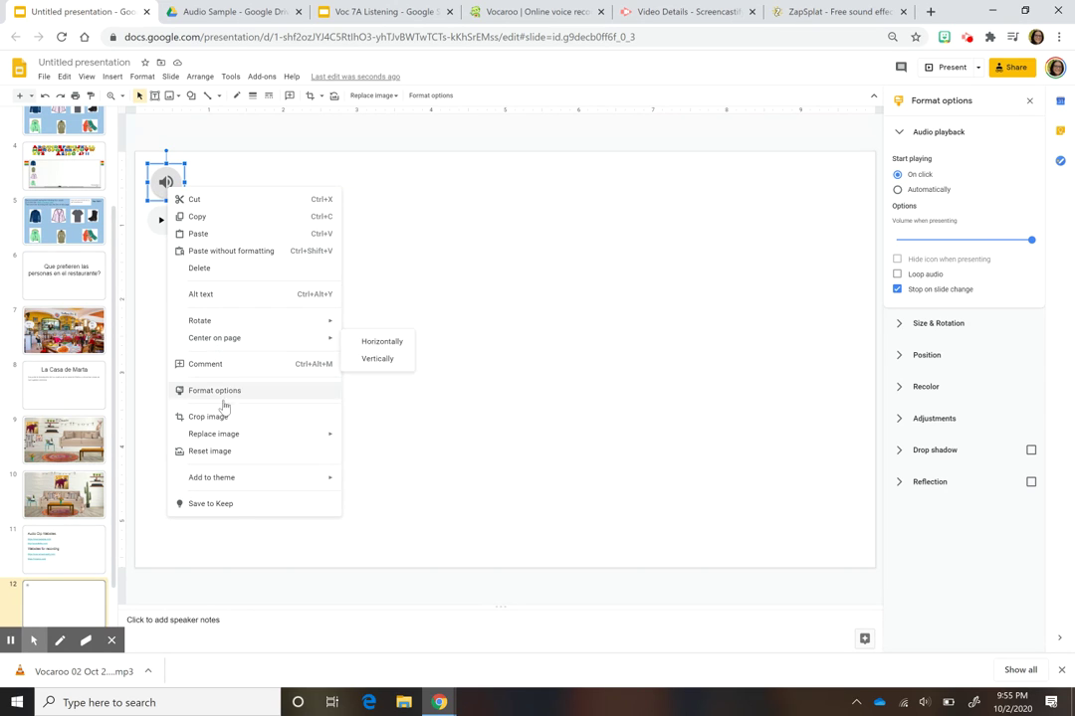
mouse_move(331, 438)
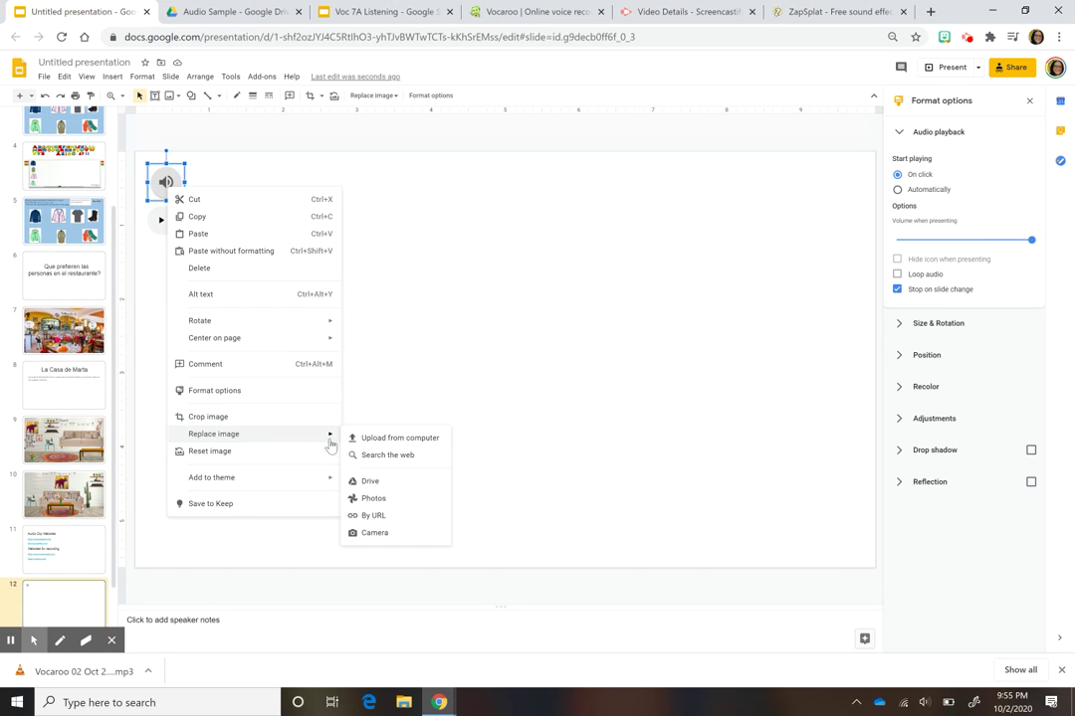
left_click(397, 460)
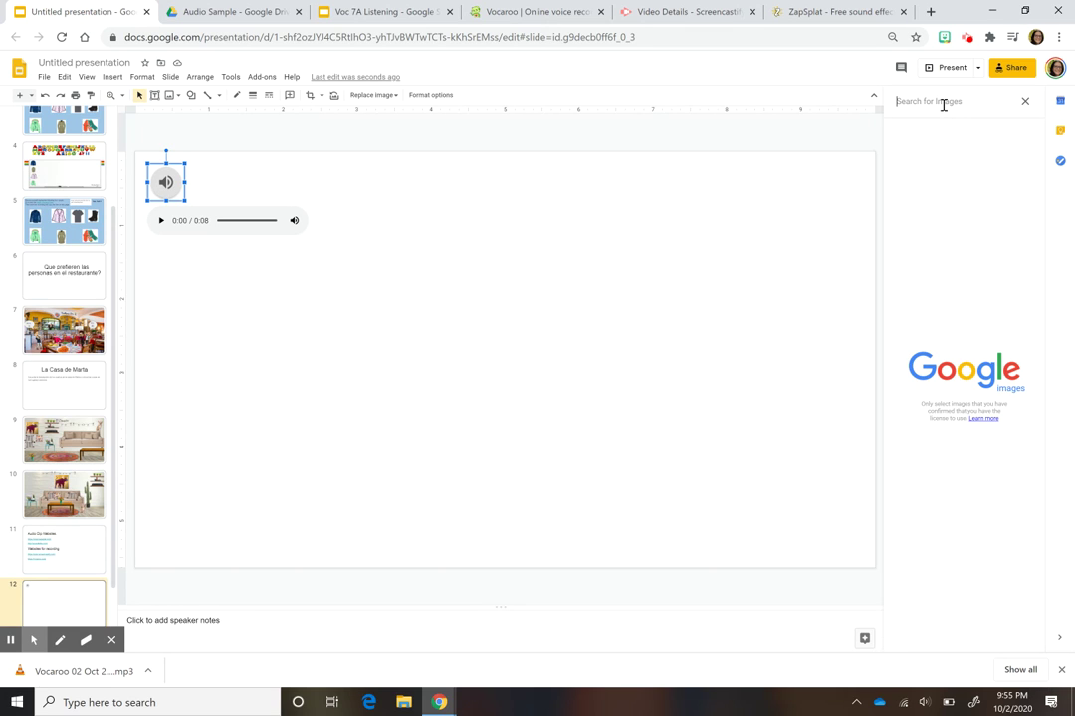
type("dog")
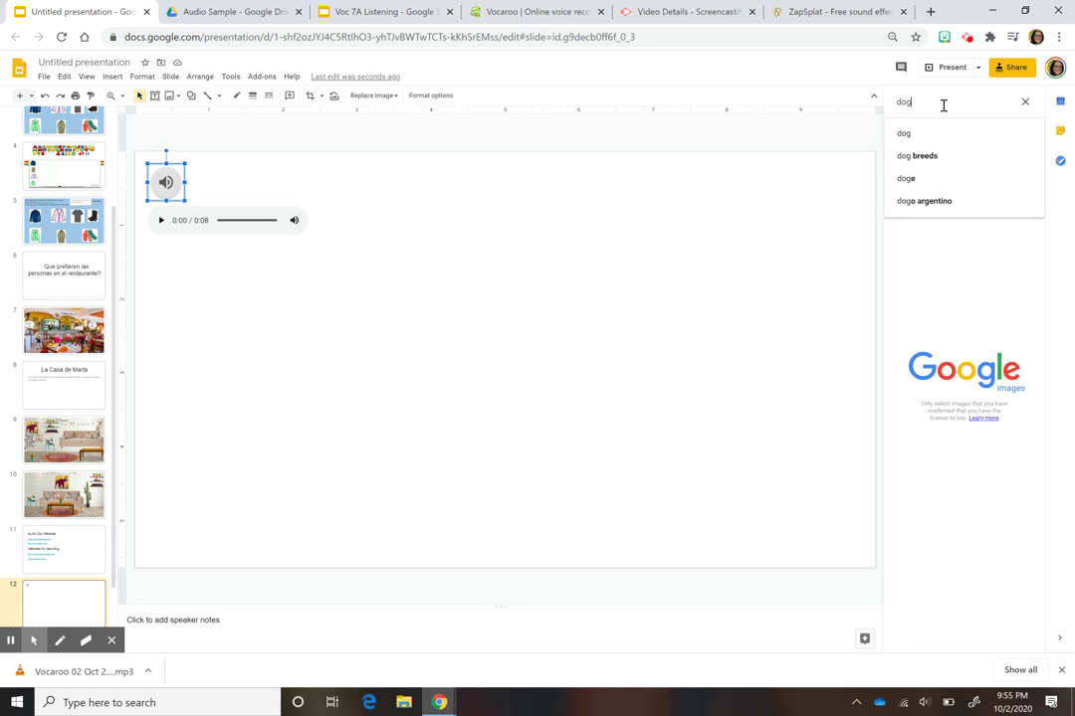
left_click(927, 140)
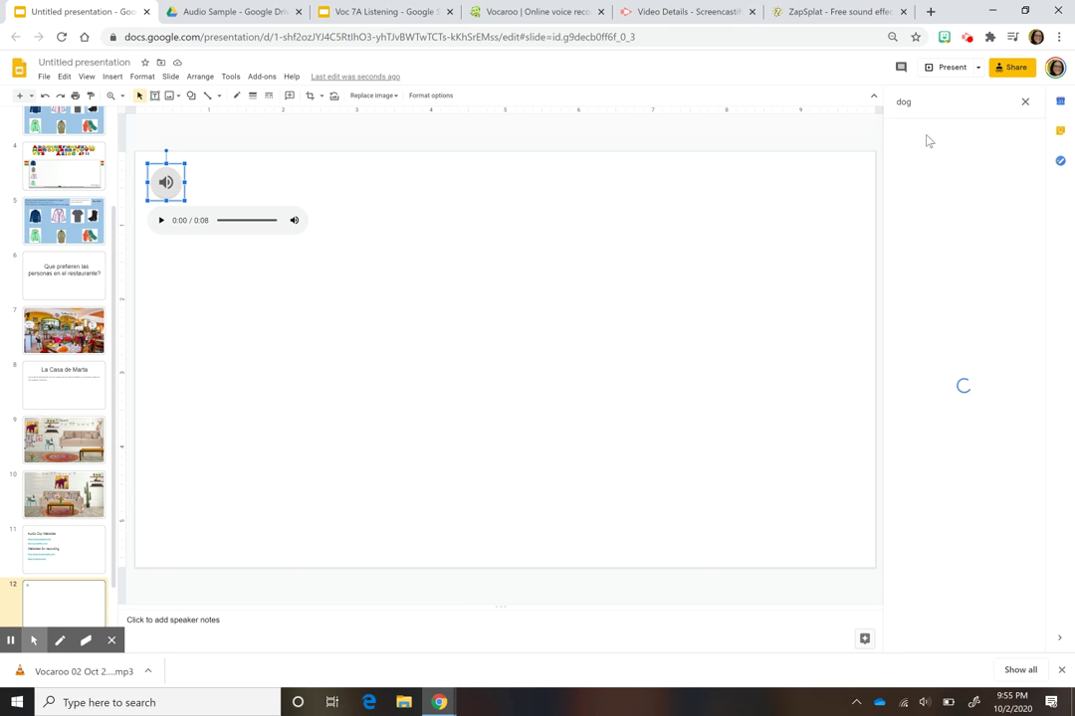
left_click(901, 103)
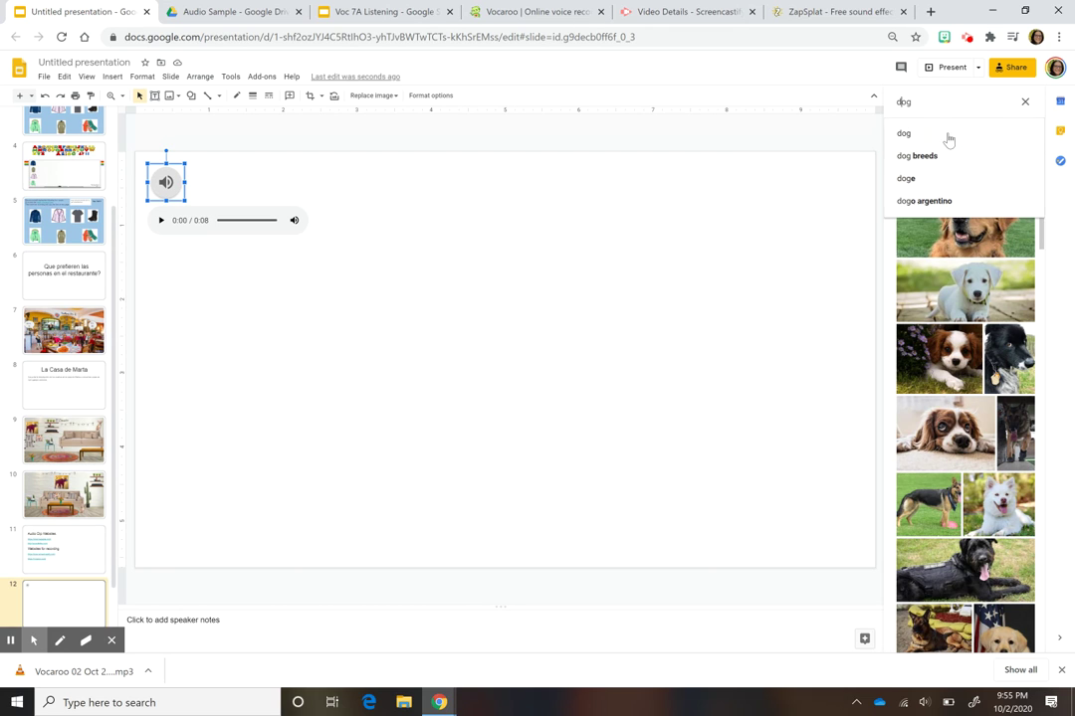
type("trasparent")
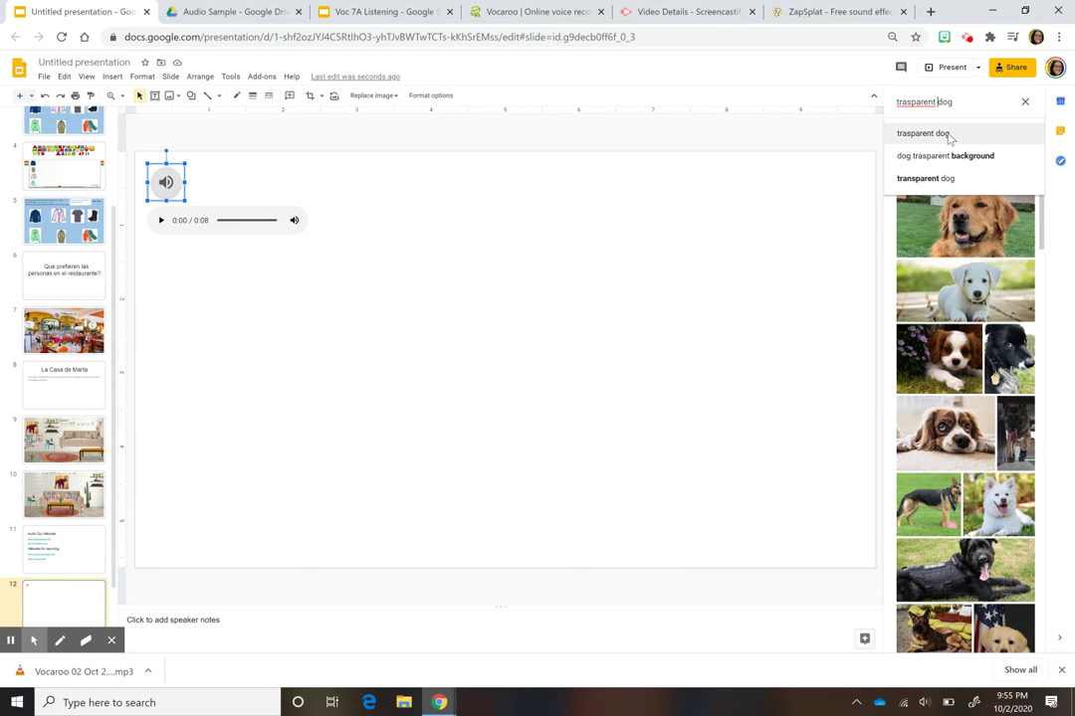
left_click(947, 134)
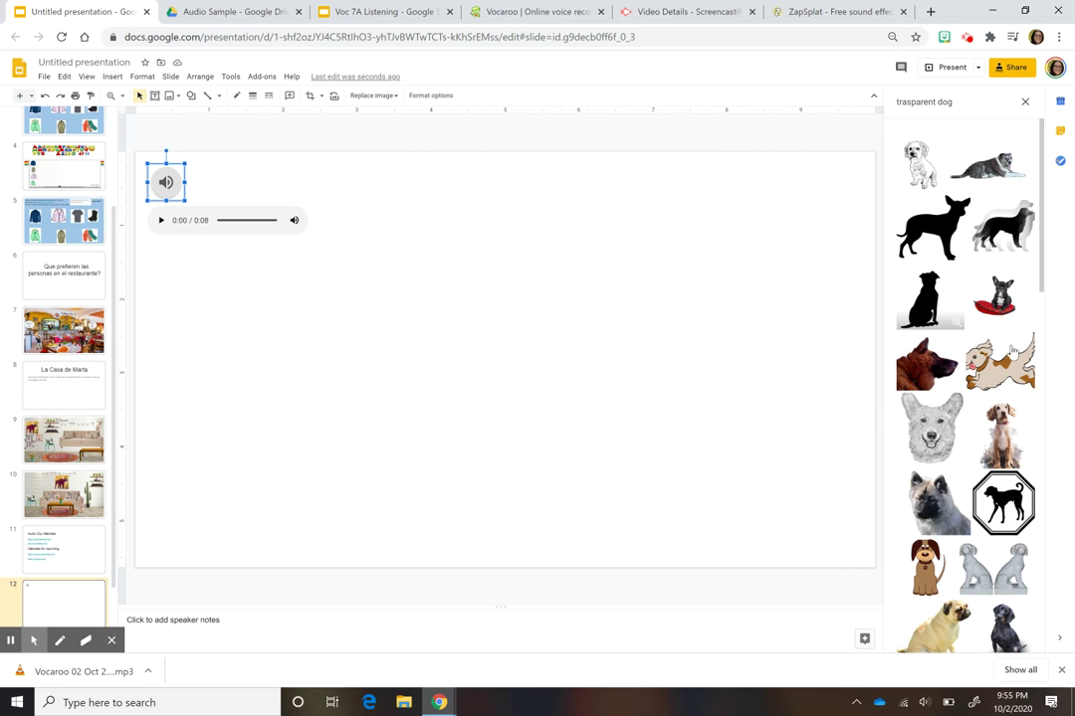
Replace the audio icon with the black sitting-dog silhouette and enlarge it
left_click(936, 309)
scroll(936, 309, "down", 1)
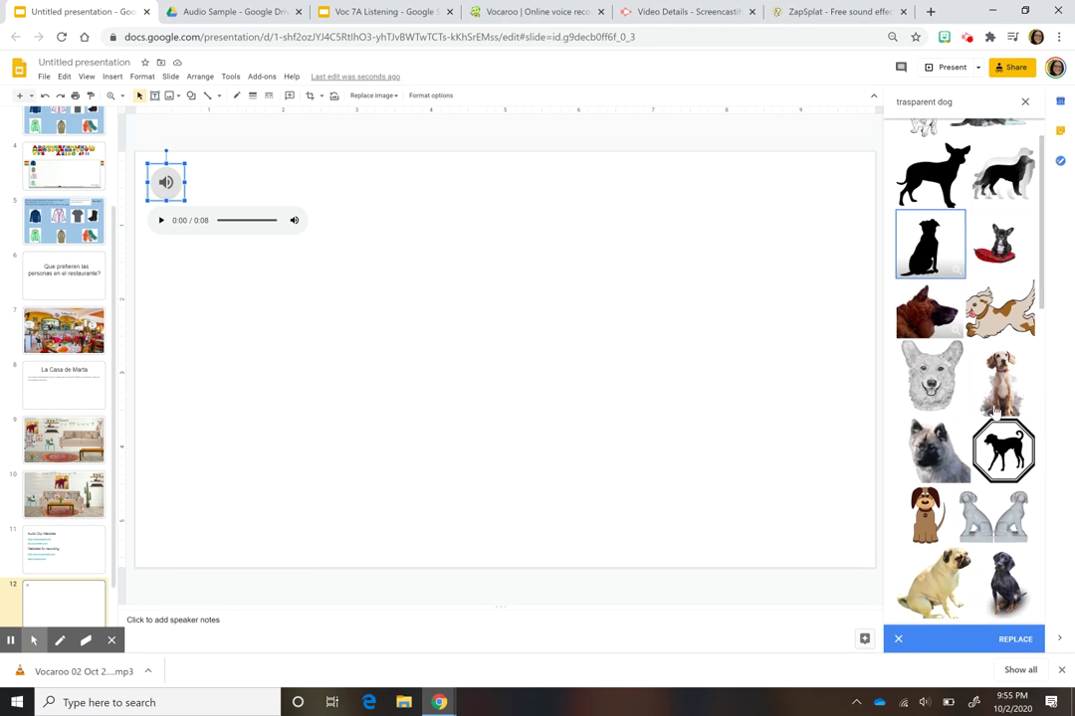
left_click(1015, 642)
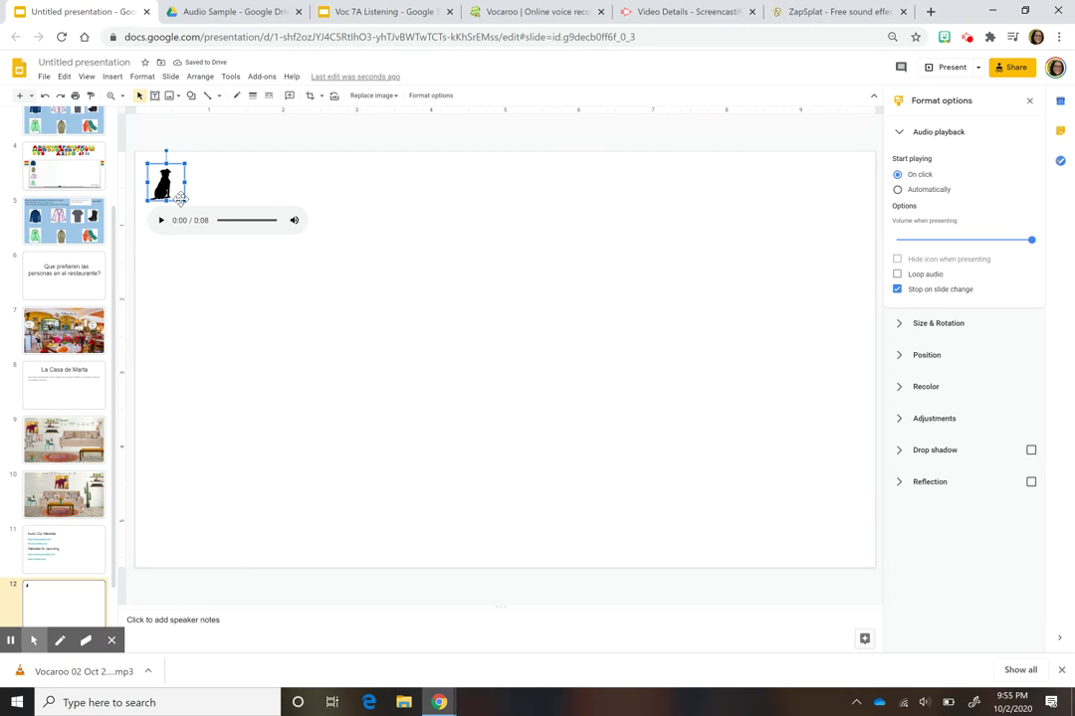
left_click_drag(184, 201, 219, 234)
left_click(210, 341)
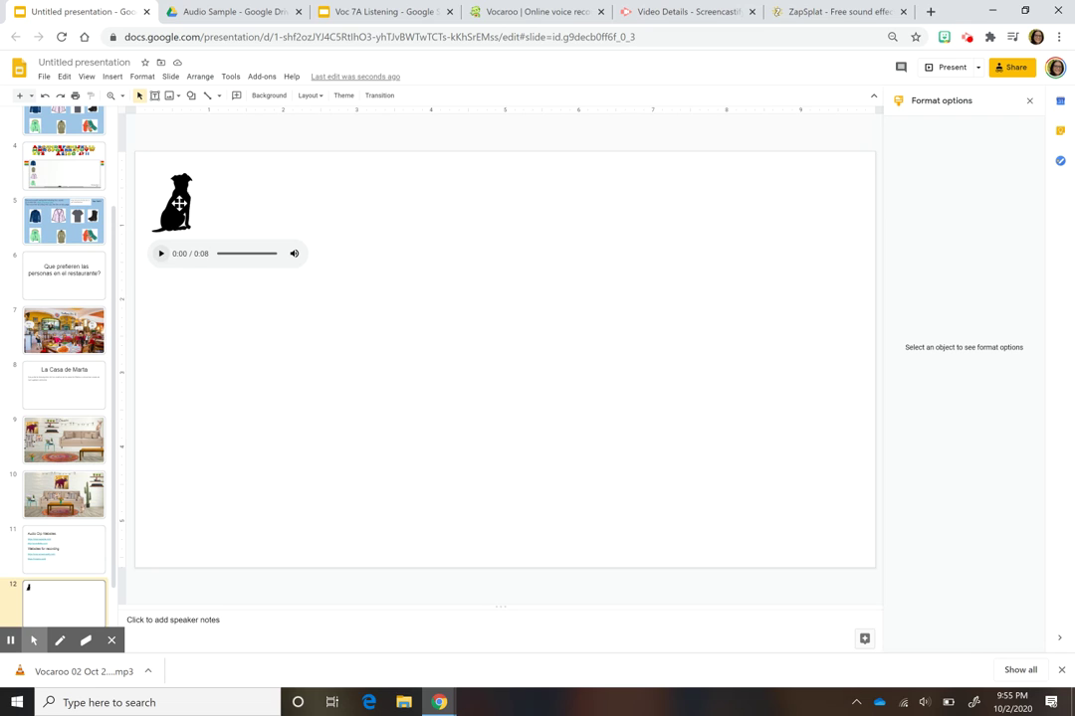
Save a recent Bitmoji to the computer as listen.png and close the Bitmoji panel
left_click(169, 206)
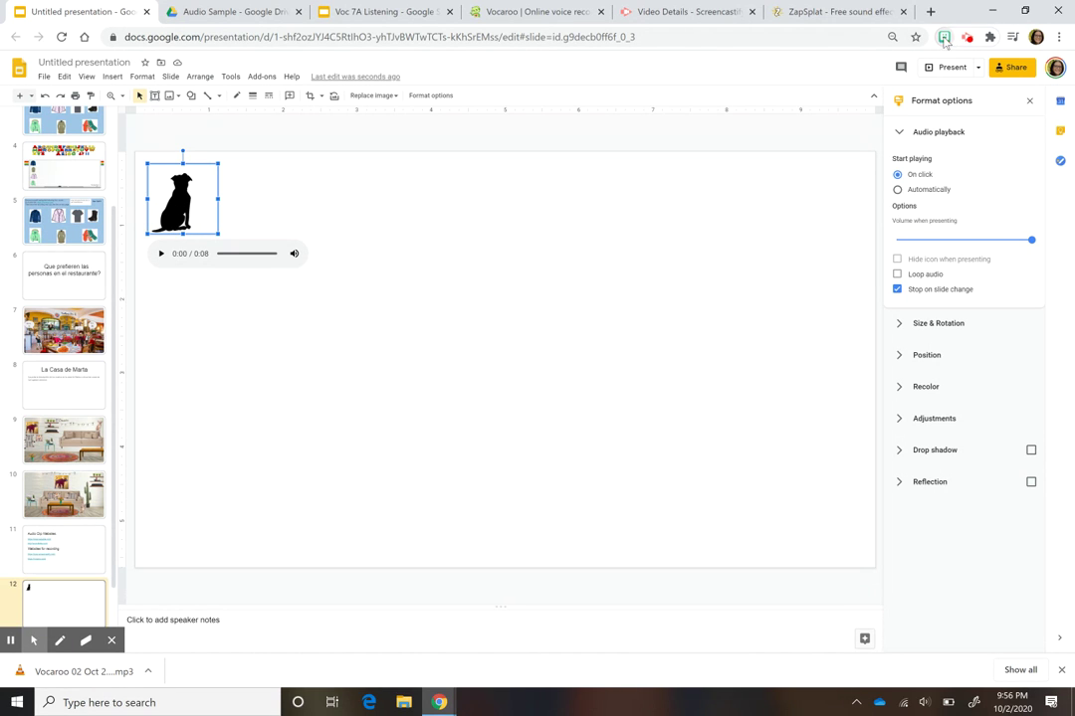
left_click(943, 38)
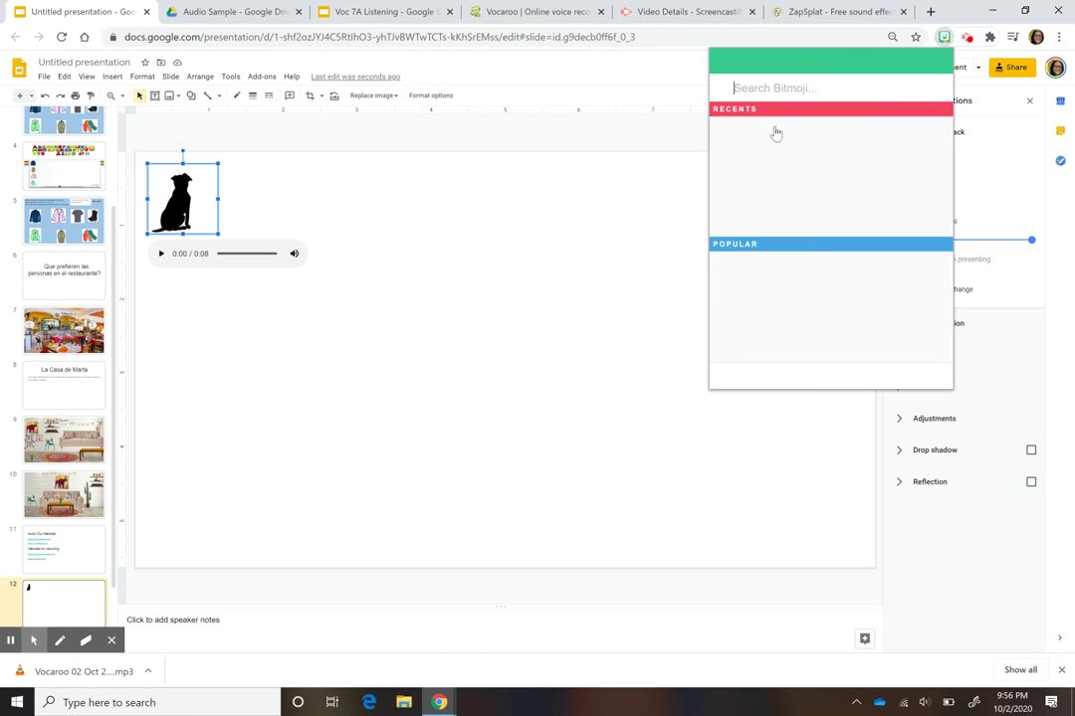
right_click(747, 151)
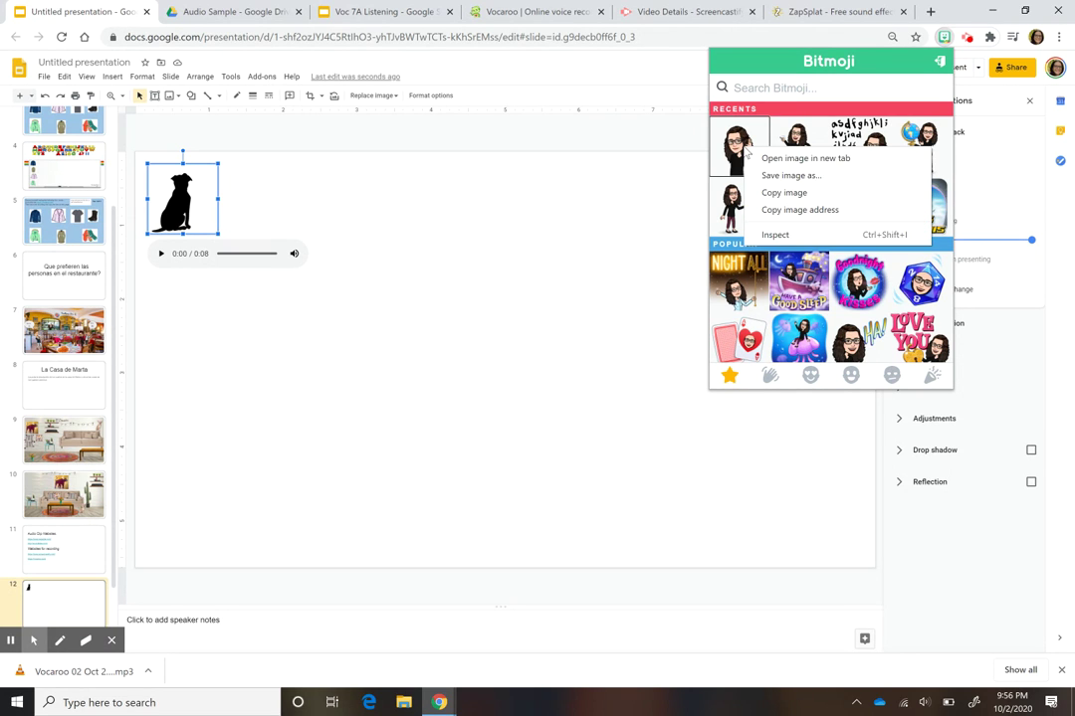
left_click(801, 182)
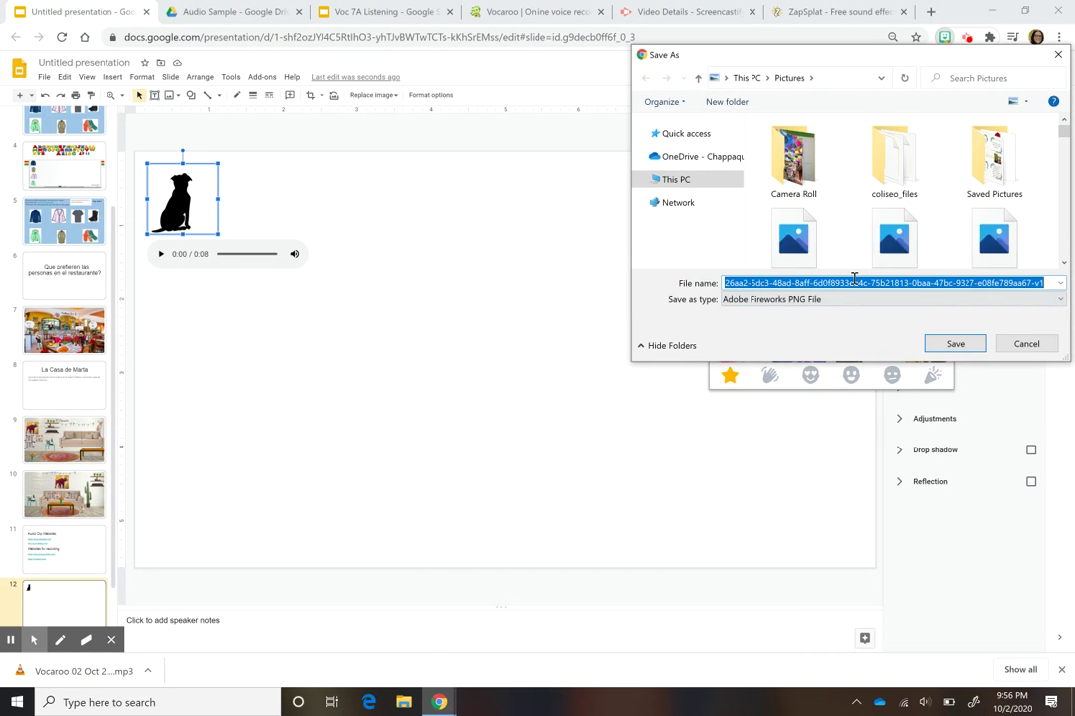
type("listen")
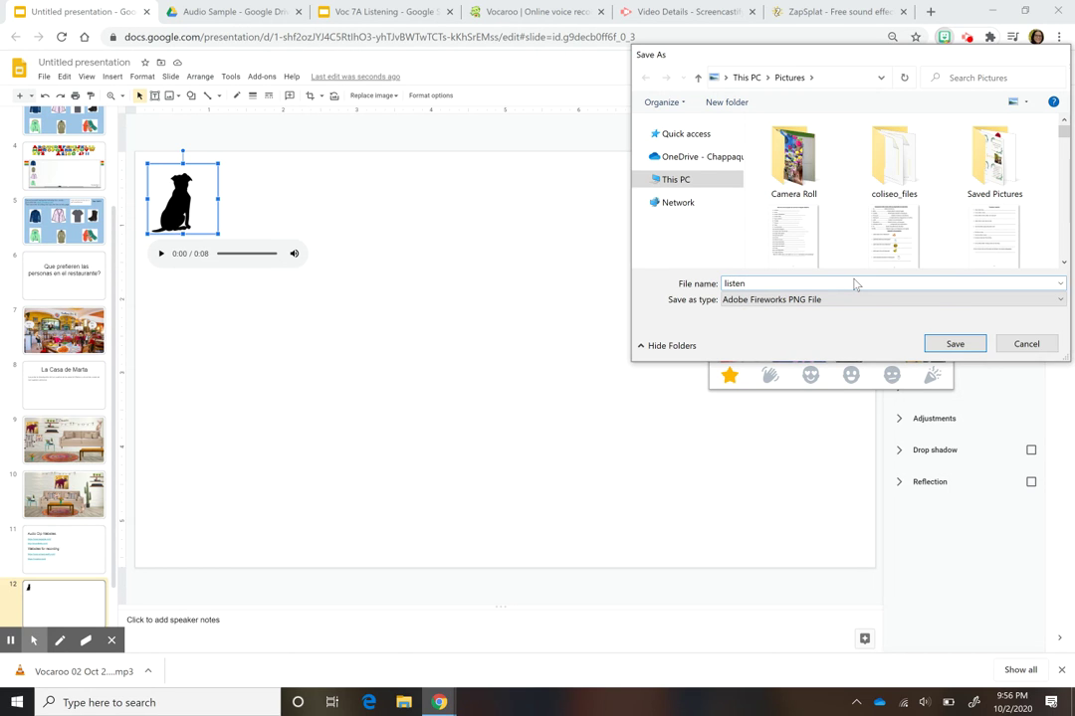
key("Return")
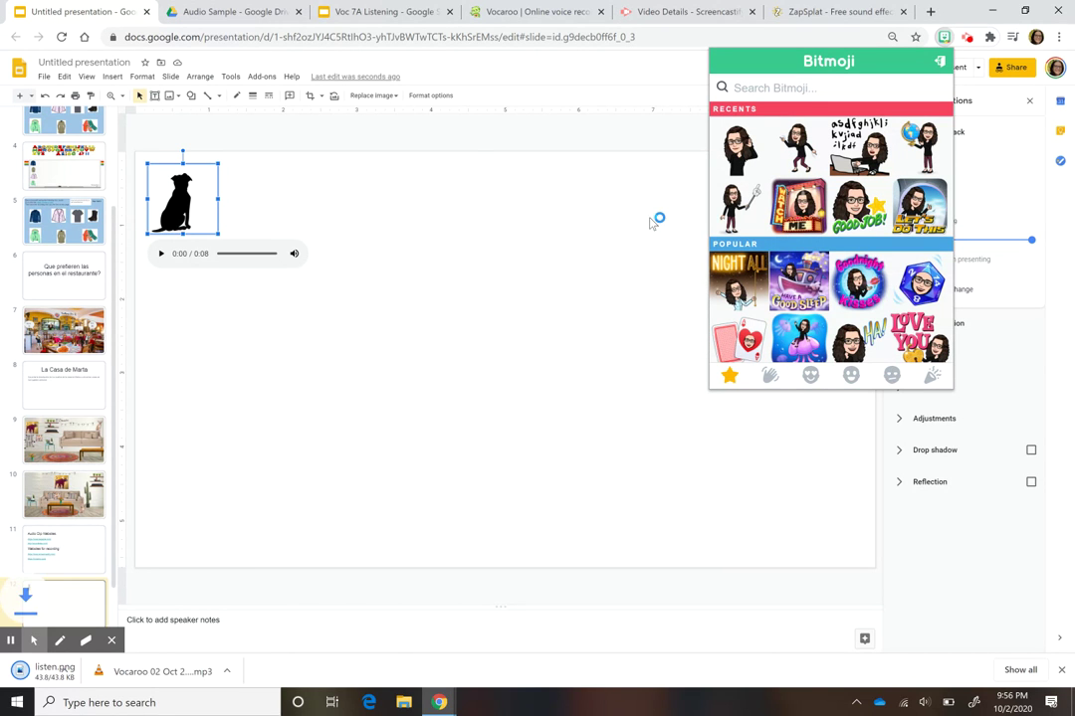
left_click(211, 204)
Replace the dog image with listen.png uploaded from the computer's Quick access
right_click(206, 204)
mouse_move(281, 457)
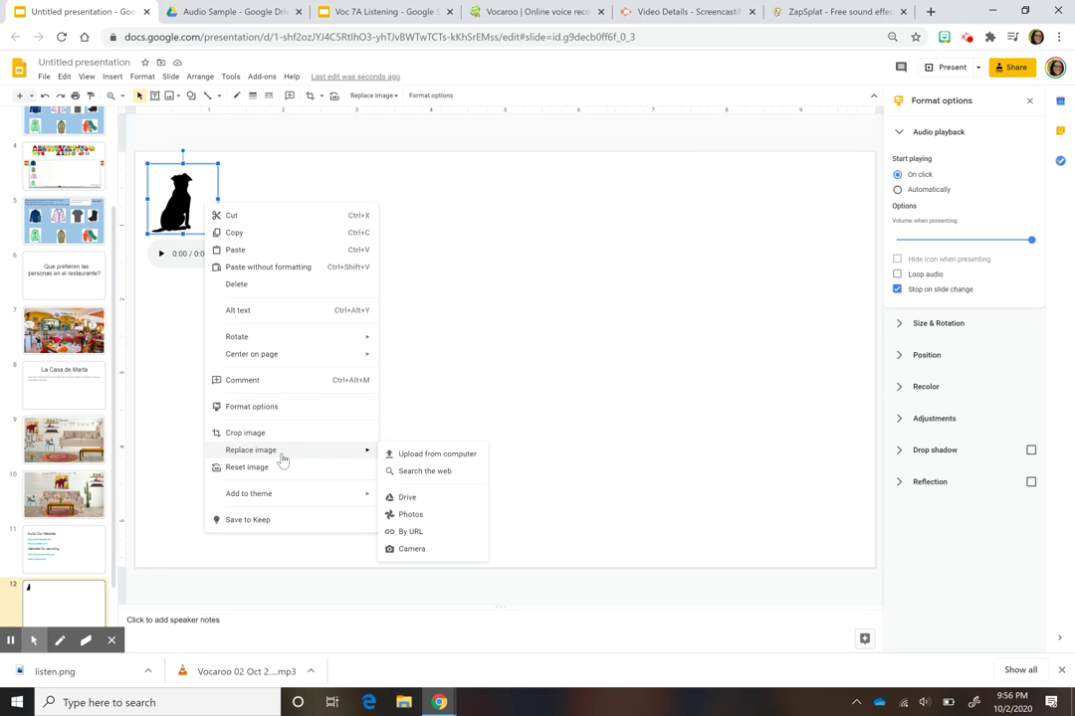
left_click(451, 457)
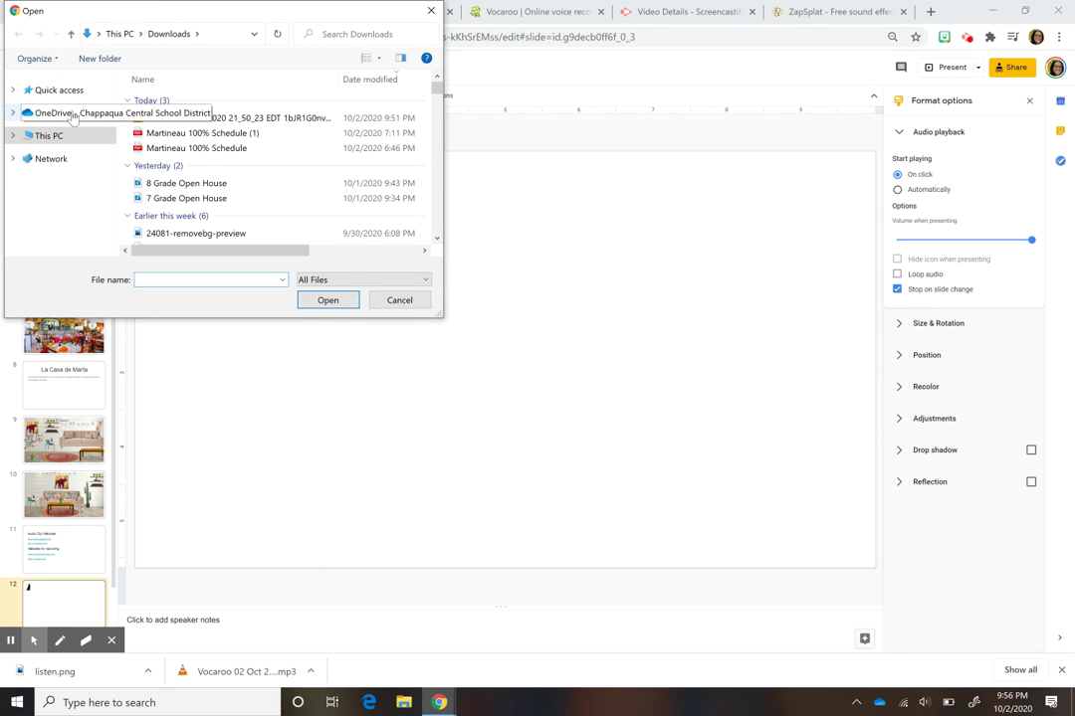
scroll(246, 188, "down", 3)
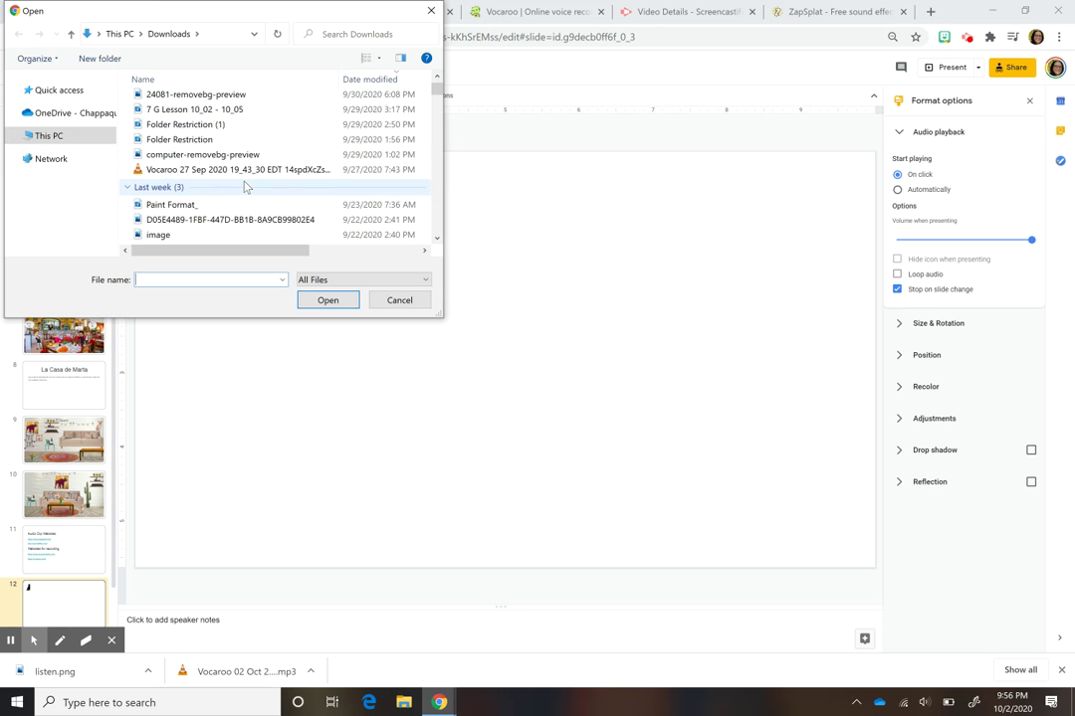
left_click(66, 91)
left_click(233, 107)
left_click(330, 302)
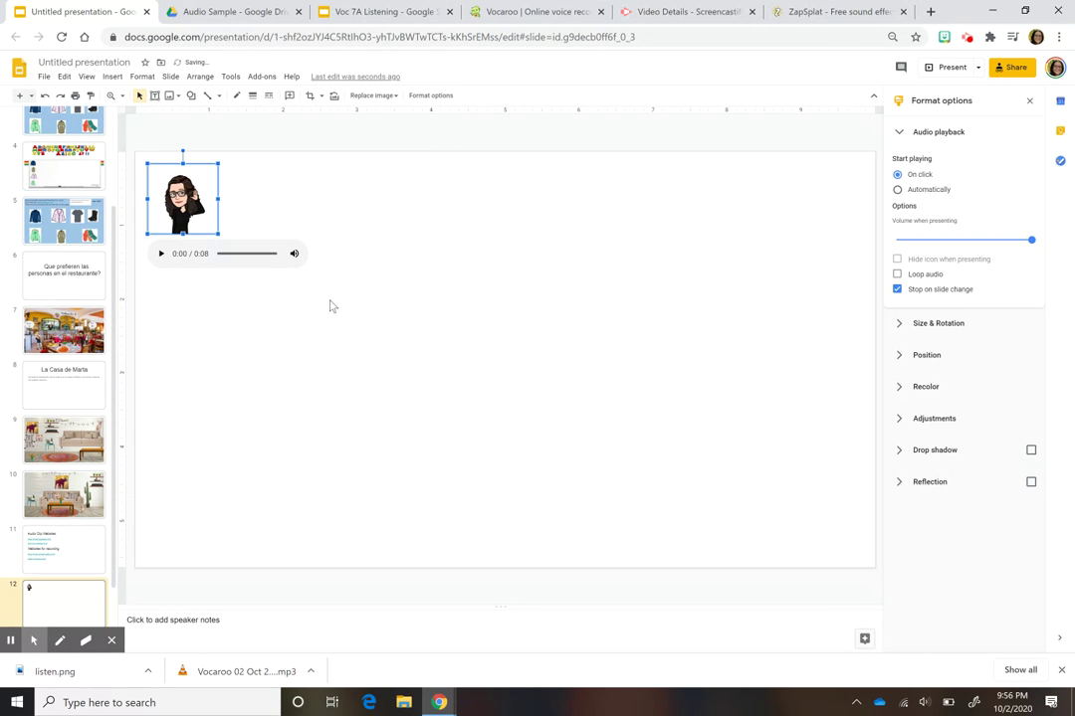
Undo the width and height stretches so the listen Bitmoji keeps its original size
mouse_move(218, 199)
left_mouse_down()
mouse_move(254, 199)
mouse_move(235, 198)
left_mouse_up()
left_click_drag(192, 235, 192, 260)
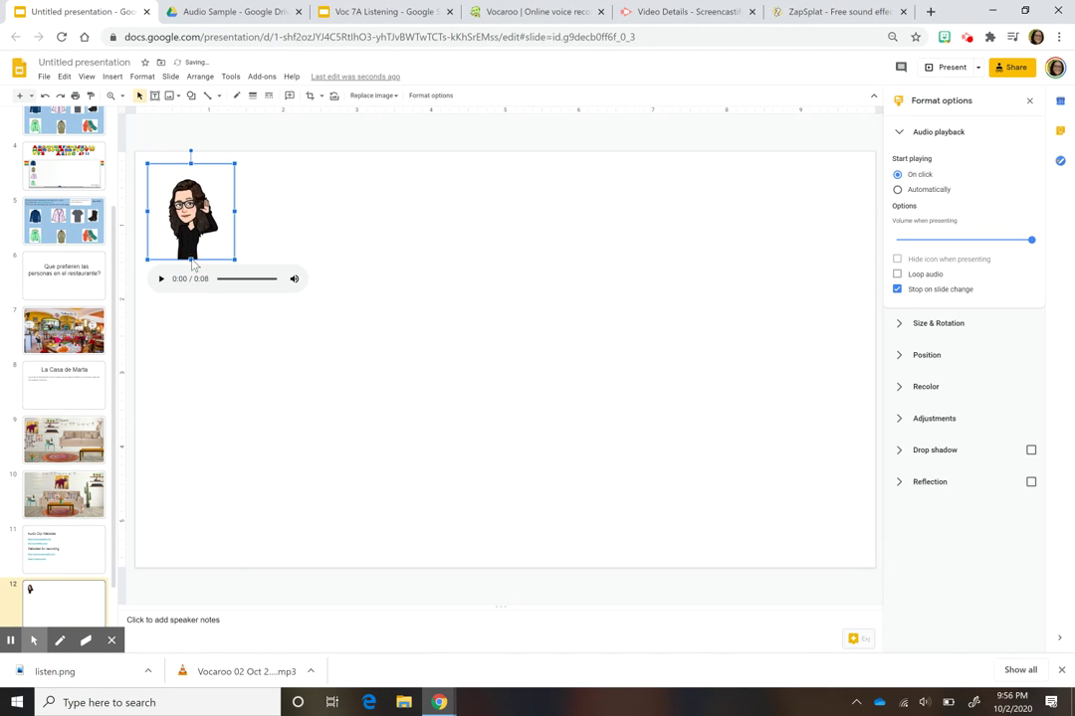
left_click(45, 96)
left_click(45, 96)
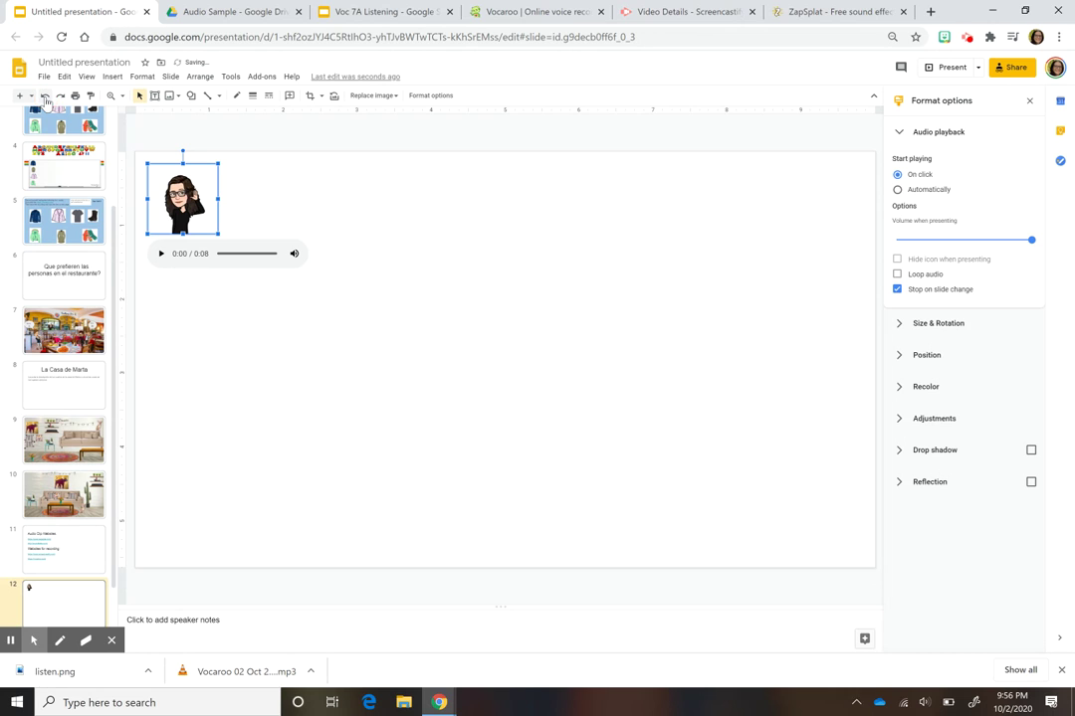
left_click(266, 320)
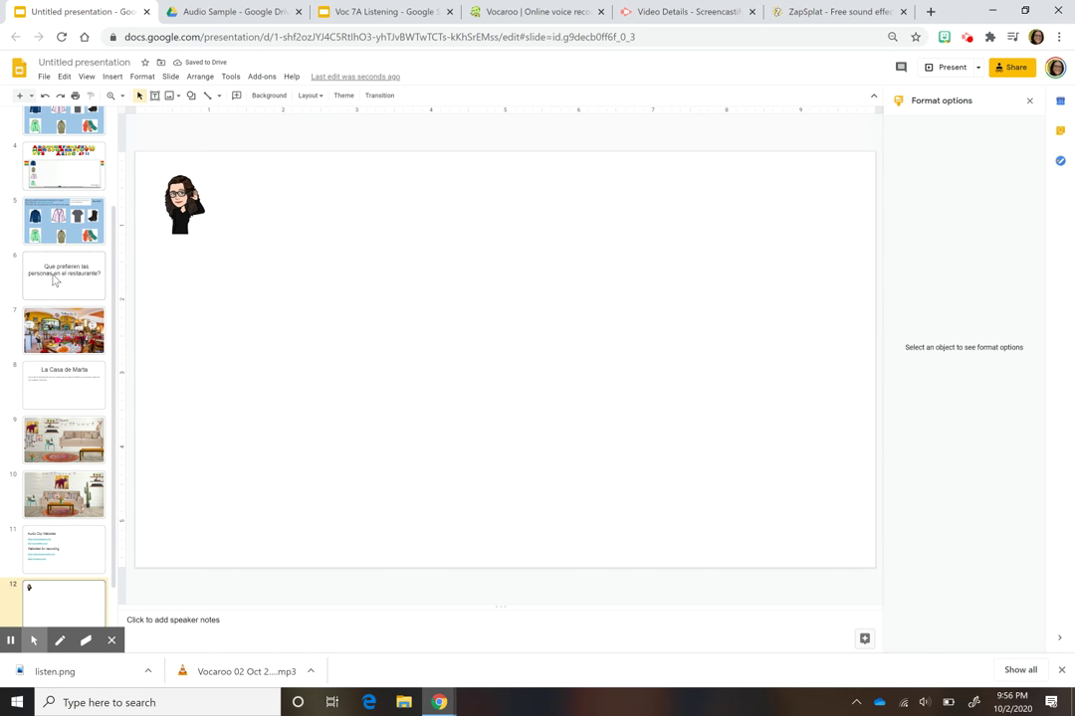
Inspect the example Bitmoji audio image on slide 3, the Voc. Set 1 clothing slide
scroll(53, 279, "up", 3)
left_click(33, 239)
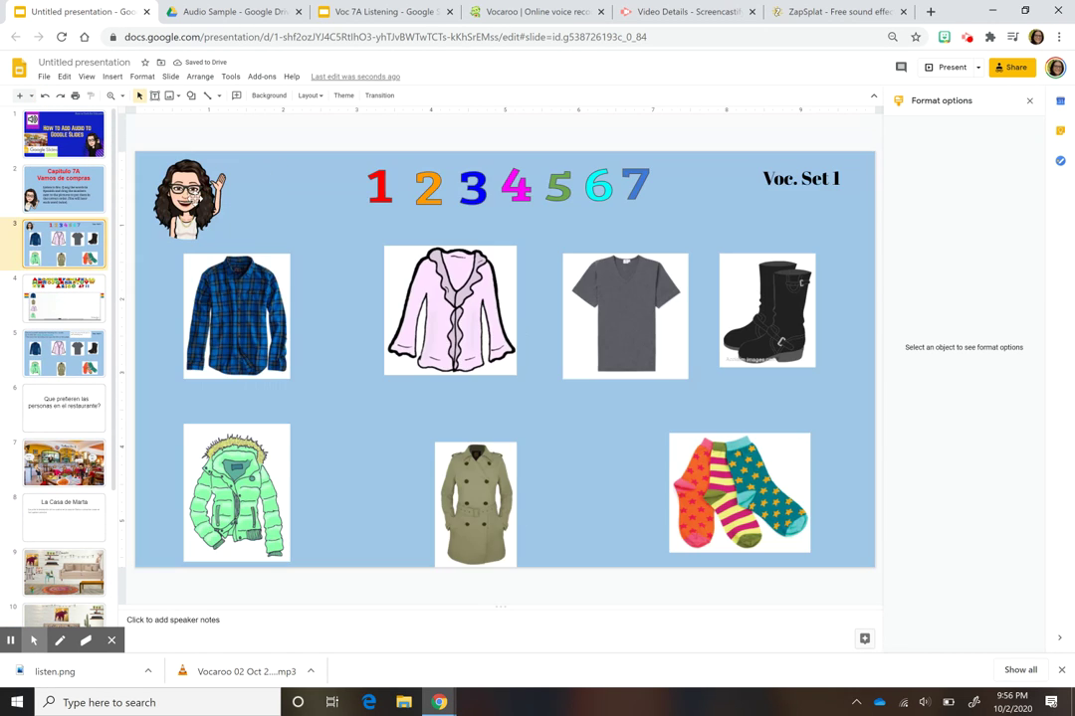
left_click(156, 165)
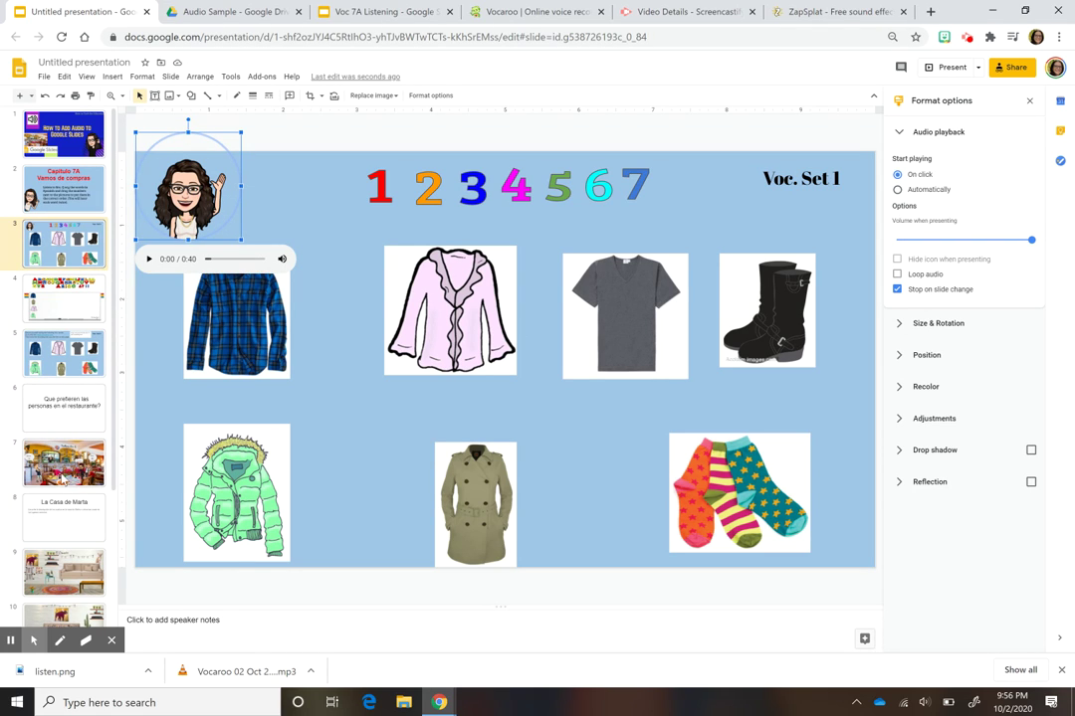
Enlarge slide 12's Bitmoji audio image proportionally from its bottom-right corner
scroll(50, 434, "down", 3)
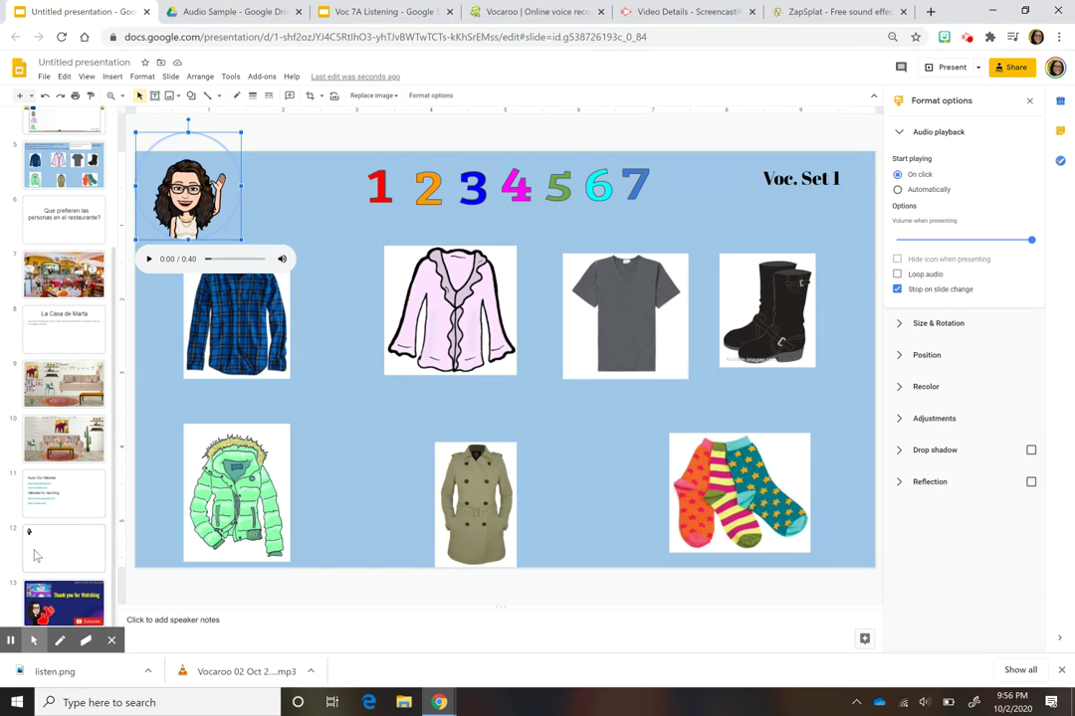
left_click(68, 488)
left_click(213, 228)
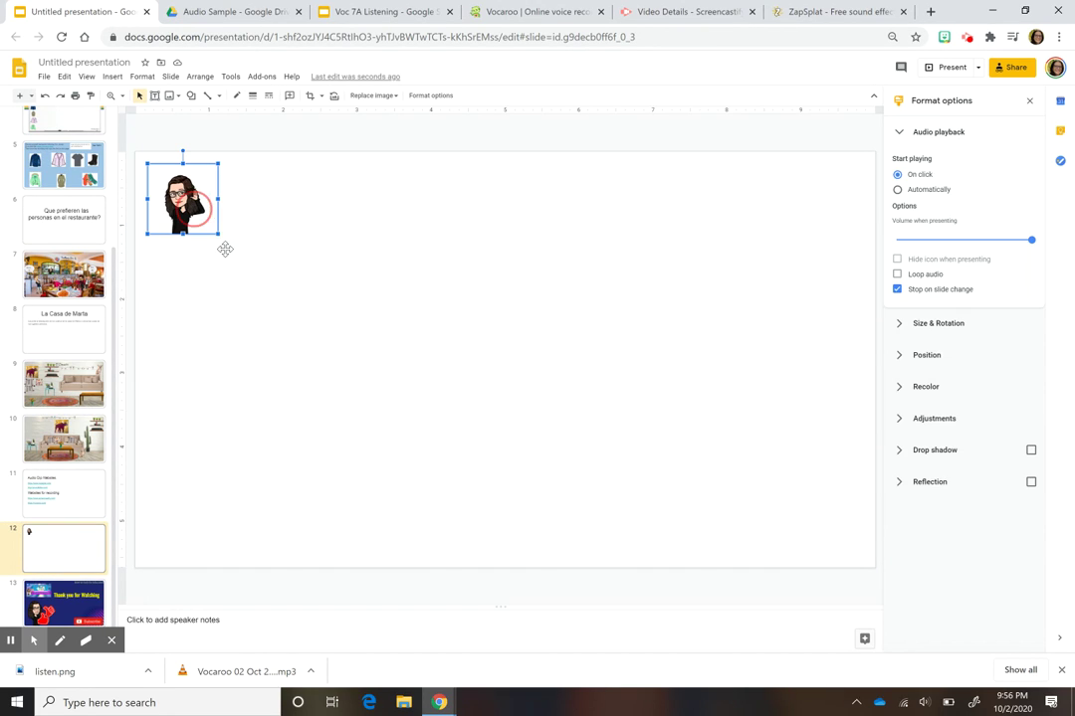
left_click_drag(217, 233, 264, 261)
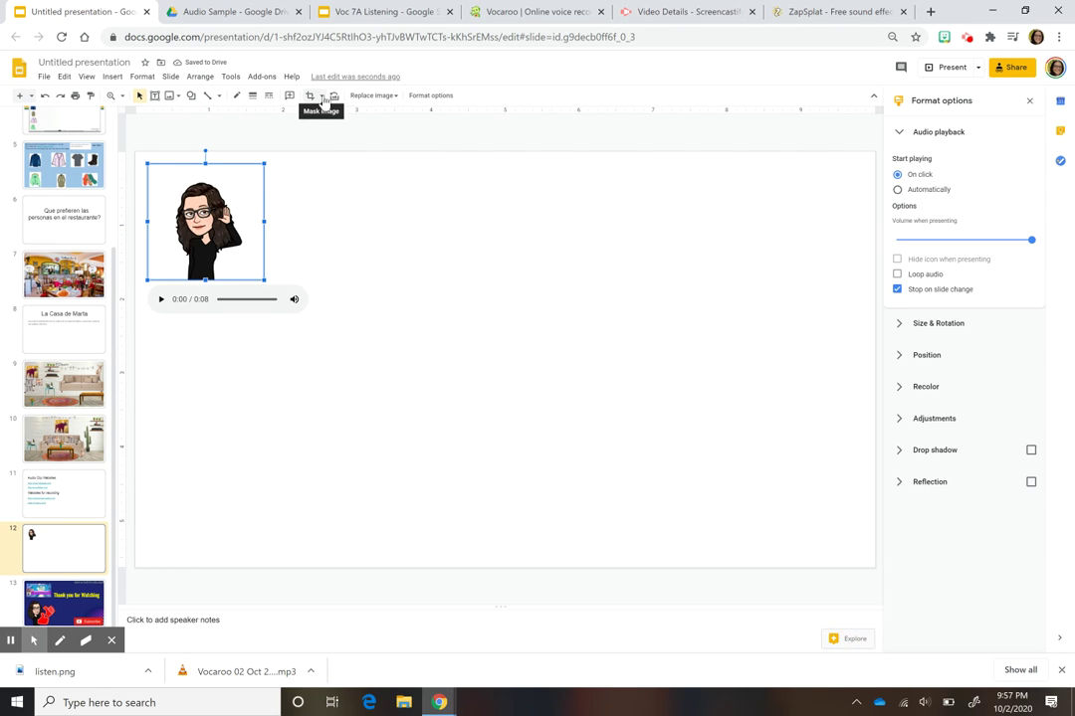
Mask the Bitmoji image on slide 12 to an oval shape
left_click(322, 95)
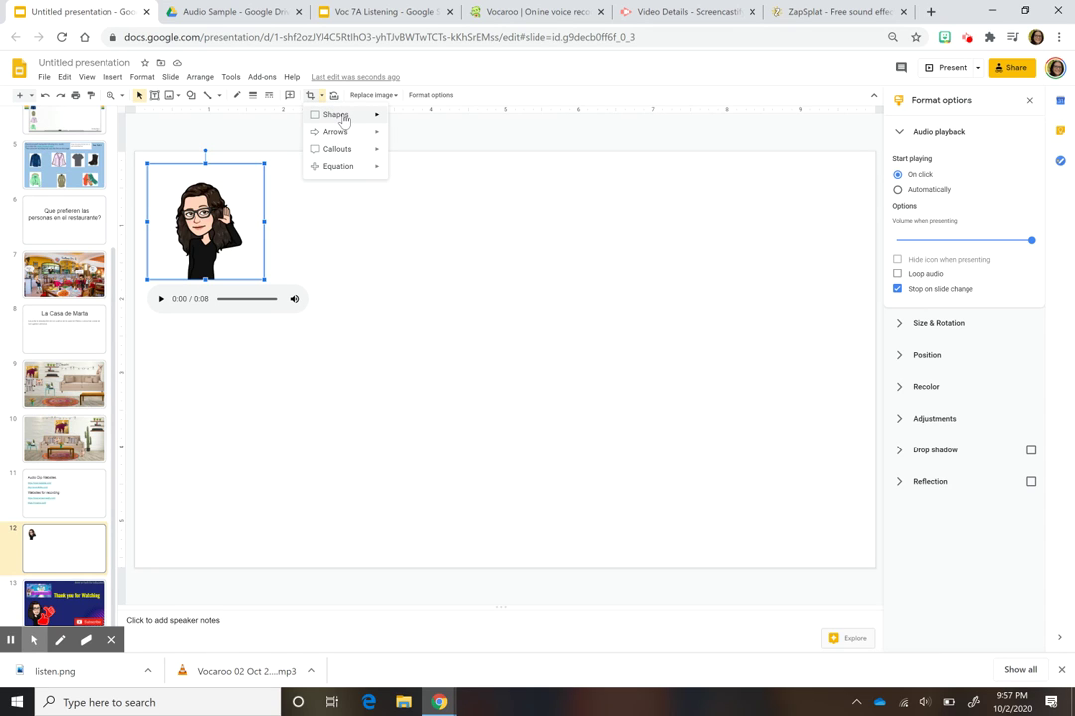
mouse_move(343, 120)
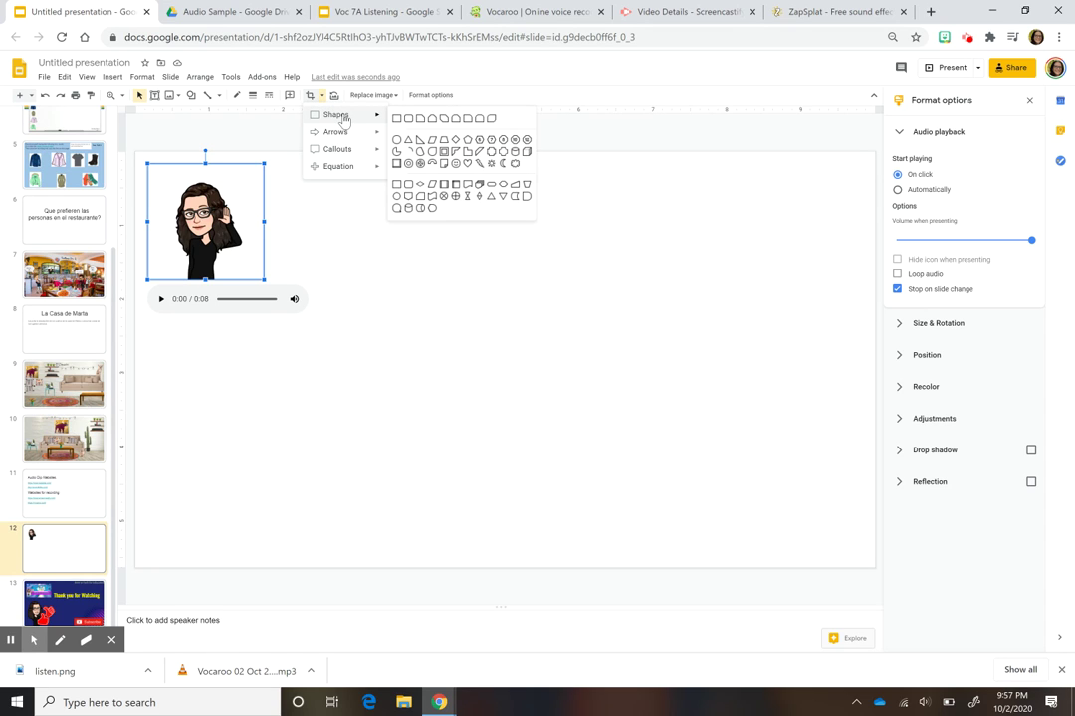
left_click(398, 141)
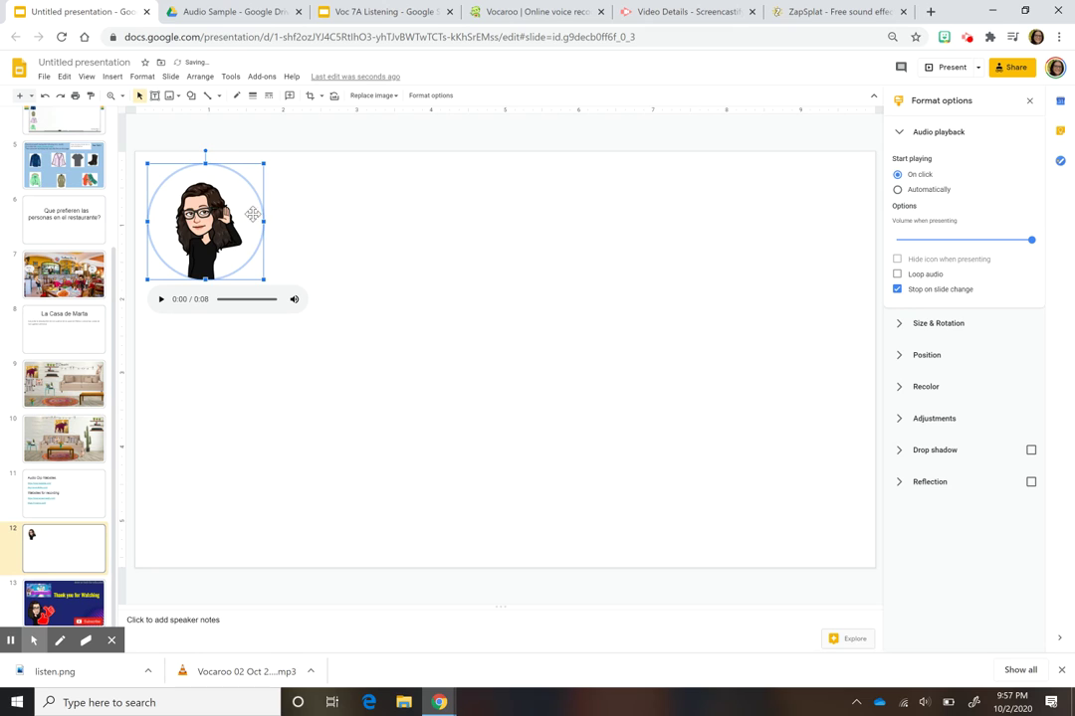
Trim the oval Bitmoji slightly shorter and narrower, then deselect it
left_click_drag(205, 280, 205, 274)
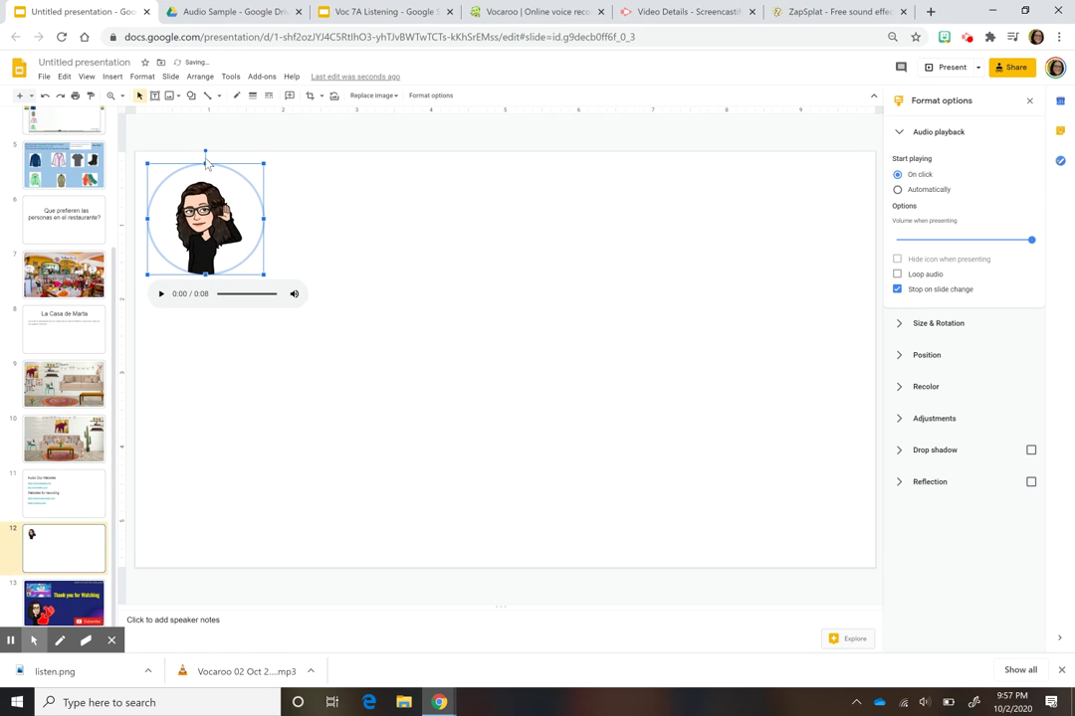
left_click_drag(205, 161, 205, 164)
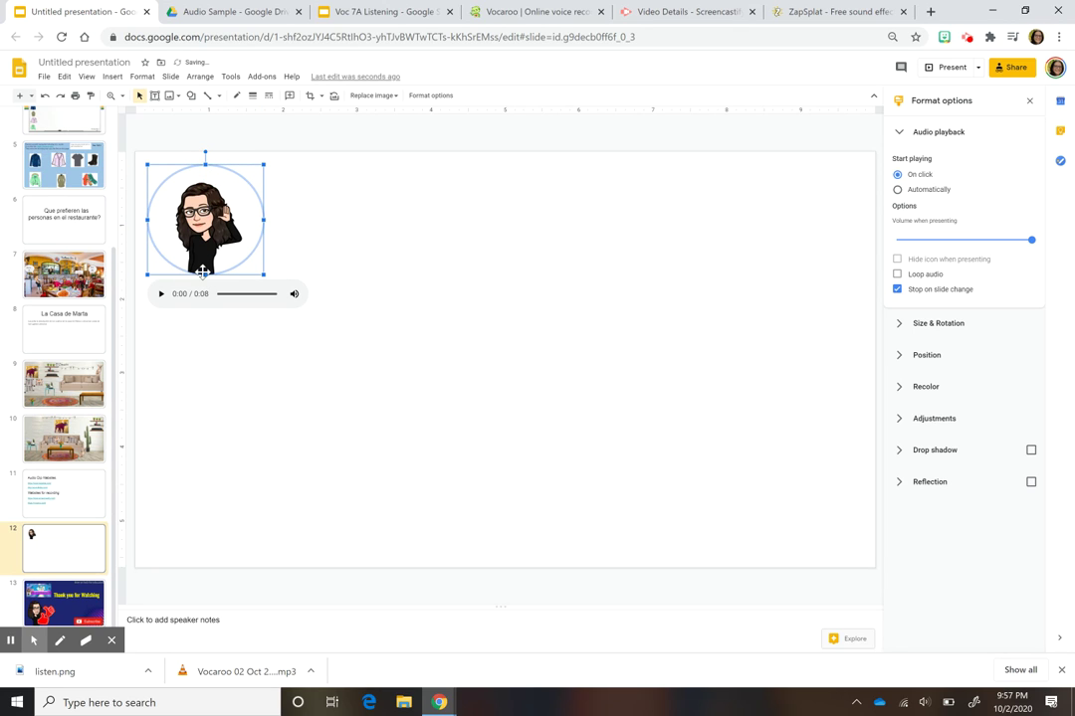
left_click(206, 280)
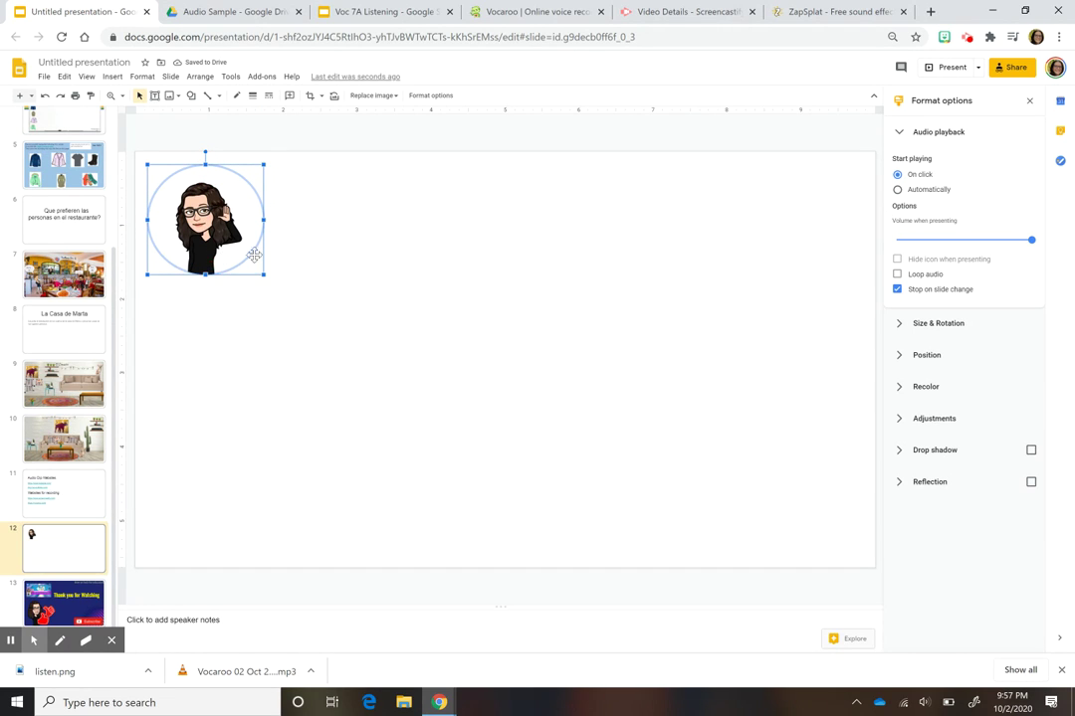
left_click_drag(205, 274, 206, 267)
left_click_drag(263, 216, 255, 216)
left_click_drag(148, 216, 150, 216)
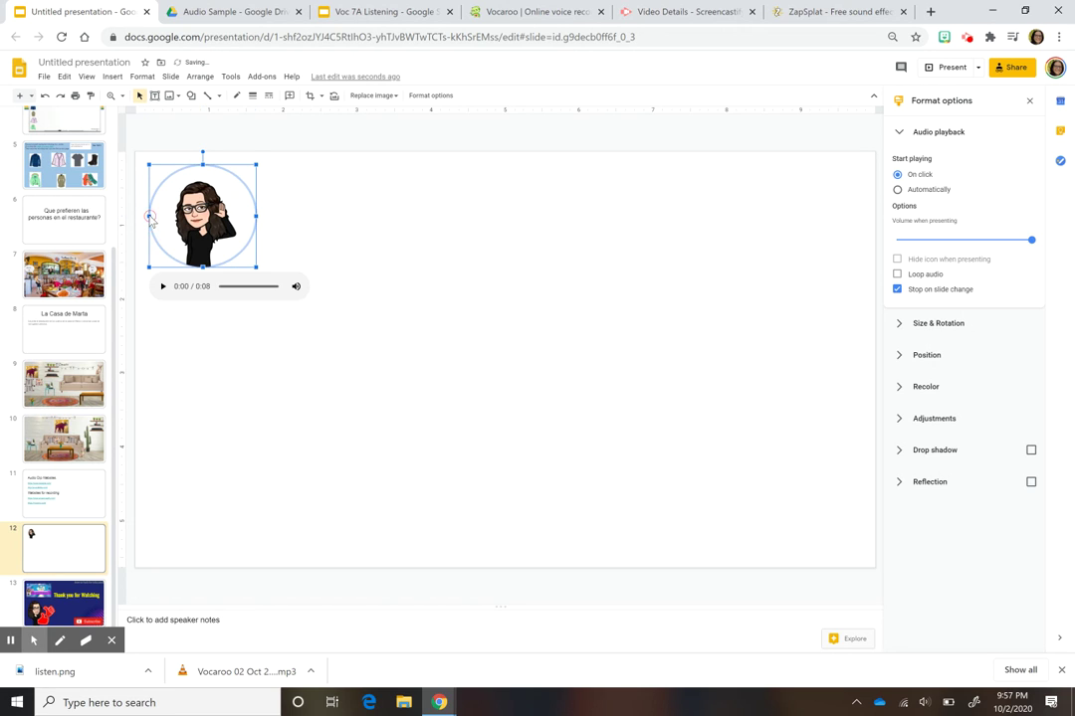
left_click(254, 383)
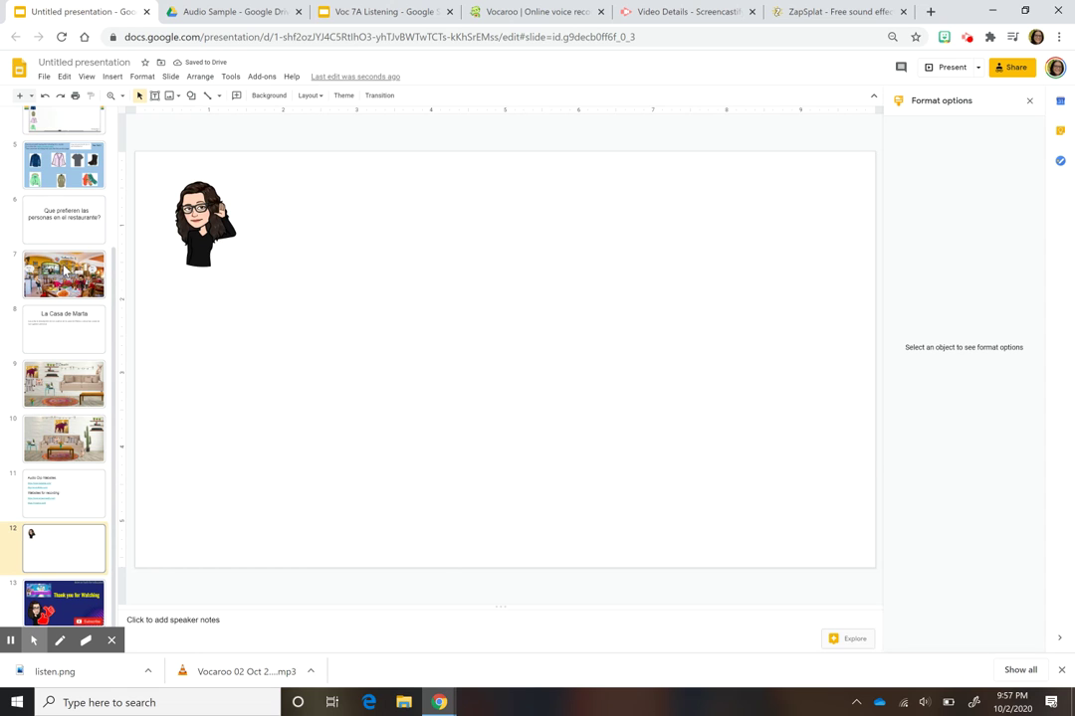
Play and pause Juán's audio clip on slide 7, then go to slide 9, El Comedor
left_click(65, 270)
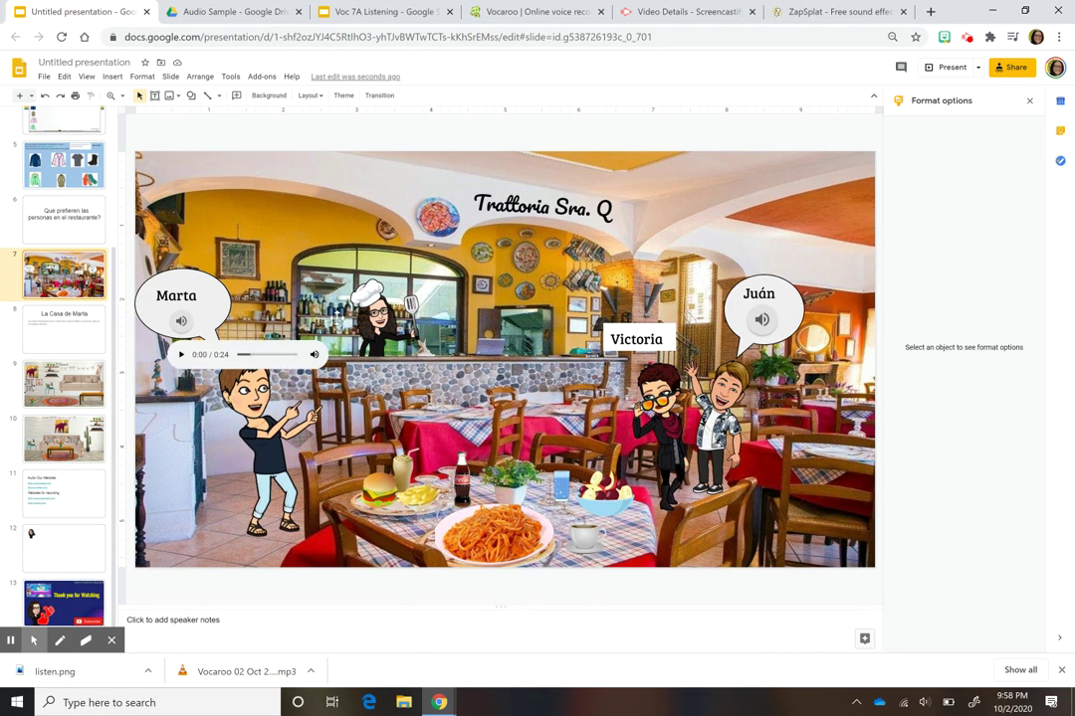
mouse_move(630, 360)
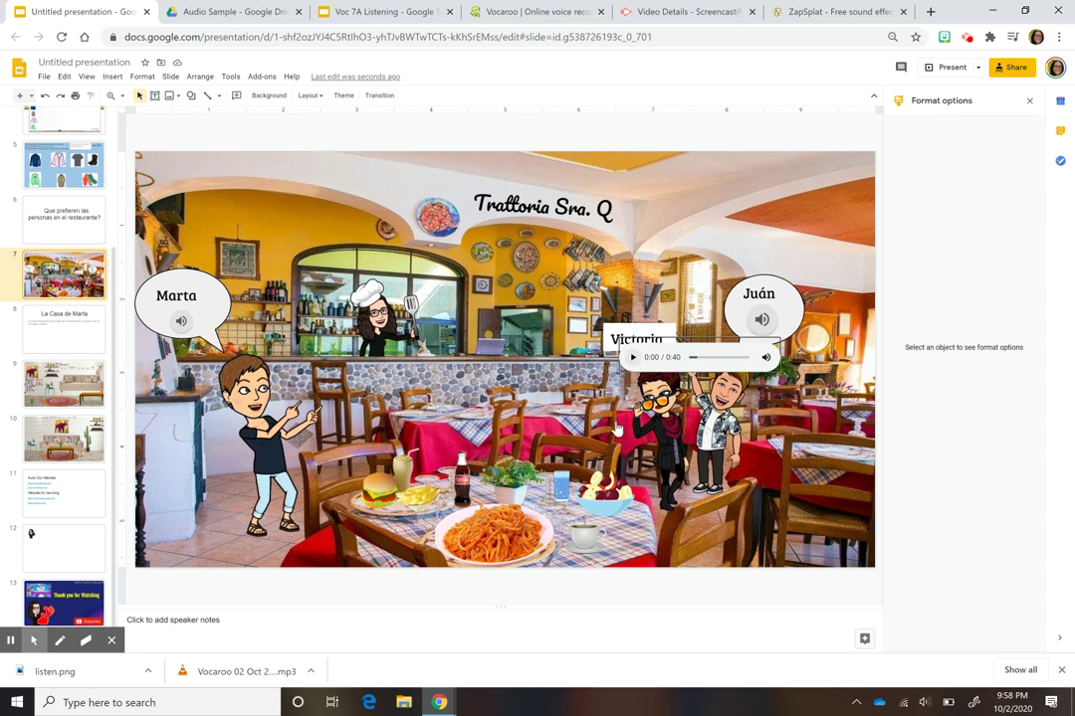
left_click(633, 357)
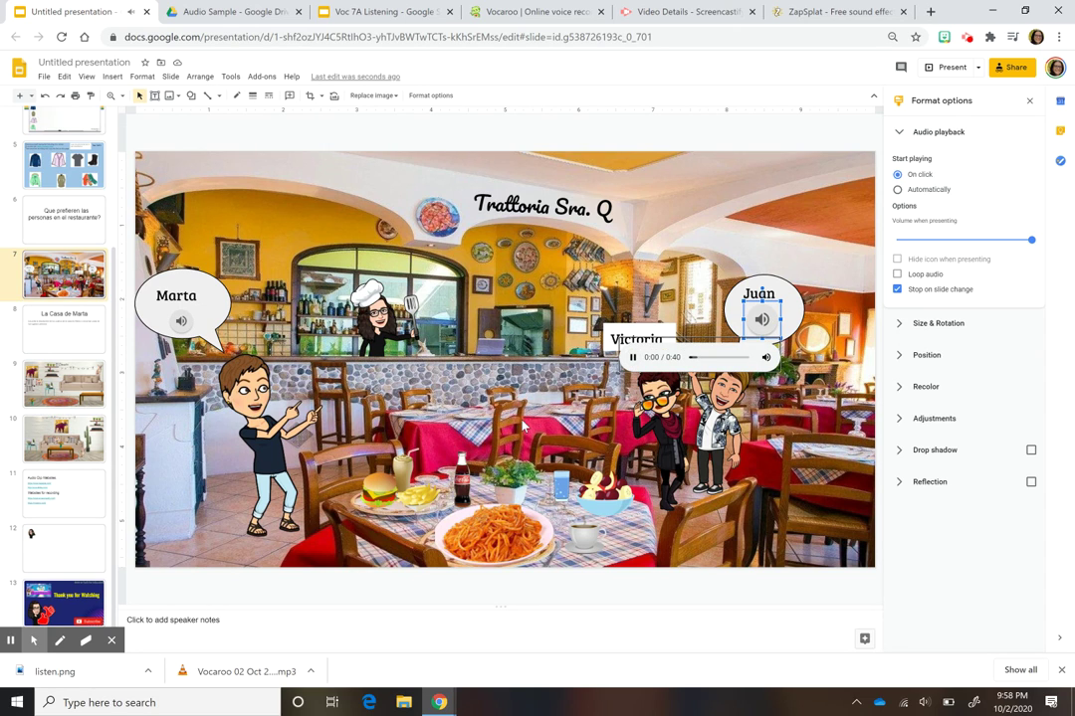
left_click(633, 357)
left_click(71, 388)
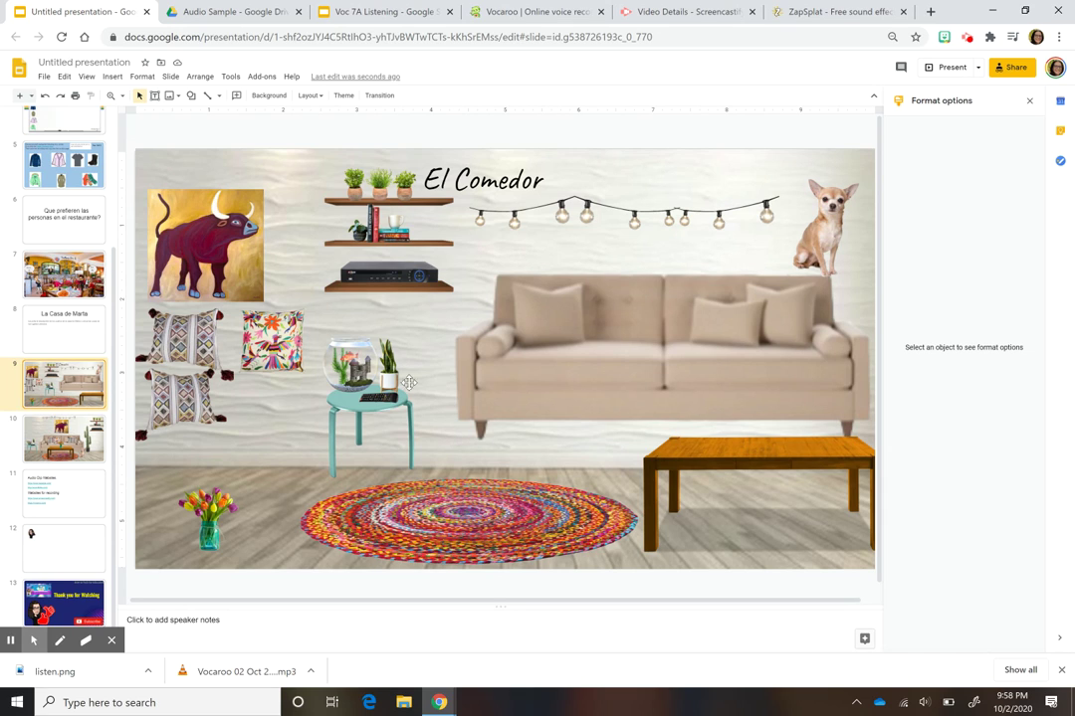
Flip back and forth between slide 9, El Comedor, and slide 10's living room
left_click(66, 436)
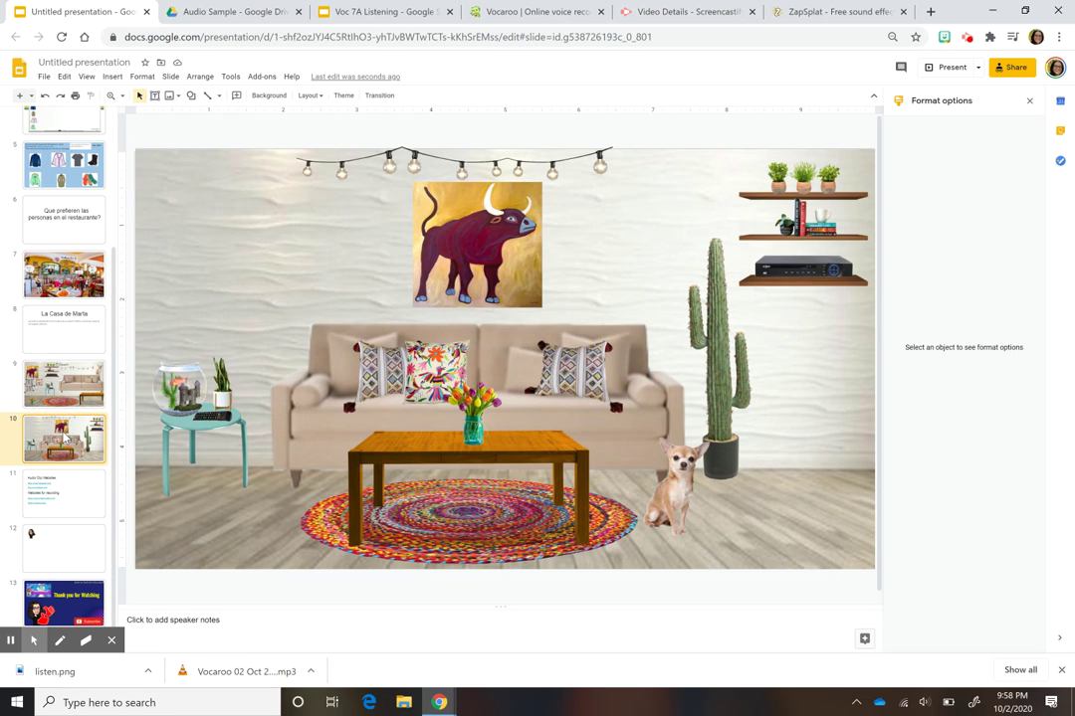
left_click(76, 383)
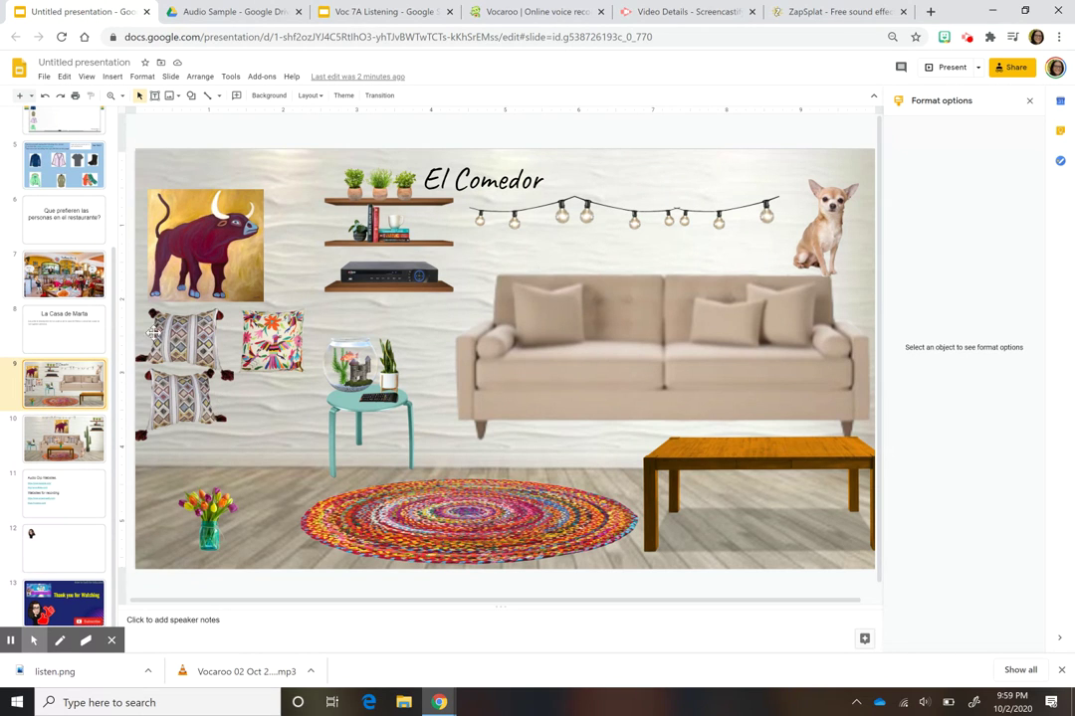
left_click(60, 392)
key("Down")
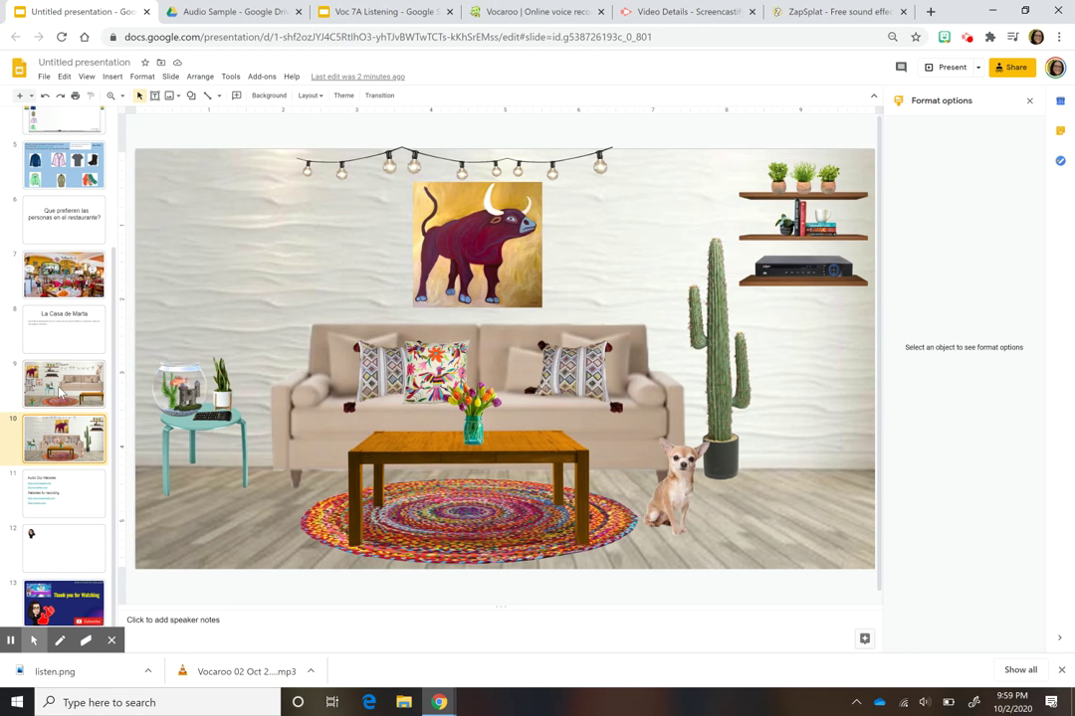
key("Up")
key("Down")
key("Up")
key("Down")
key("Up")
key("Down")
Review slide 3's clothing vocabulary and Marta's speech bubble on slide 7
scroll(60, 393, "up", 3)
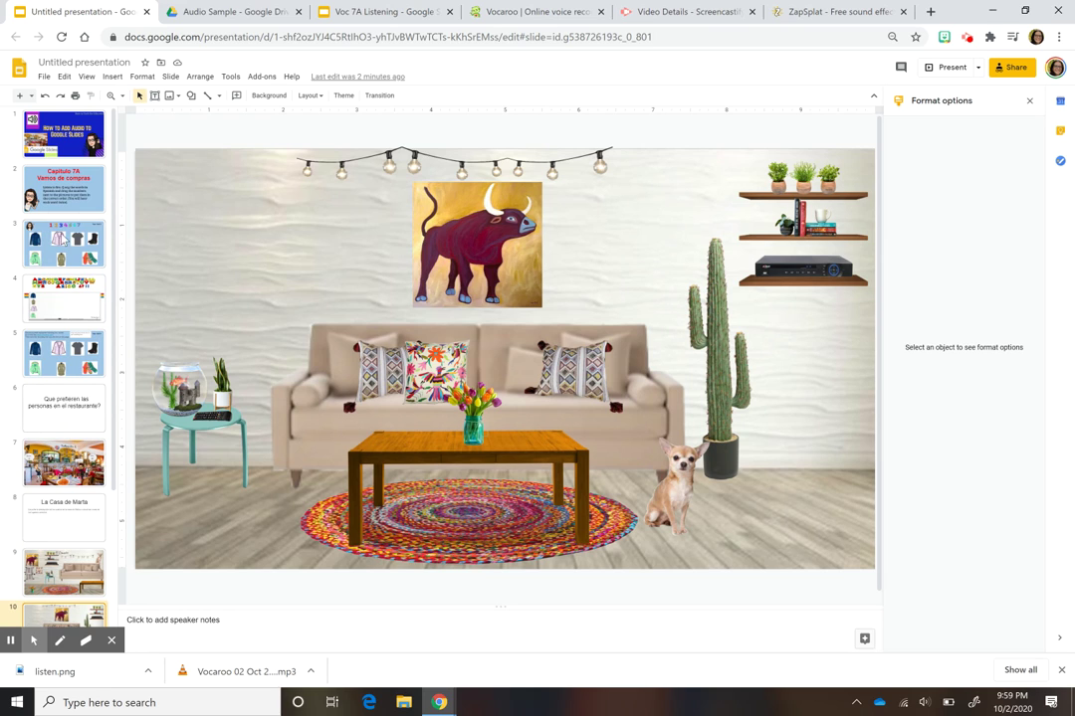
left_click(61, 239)
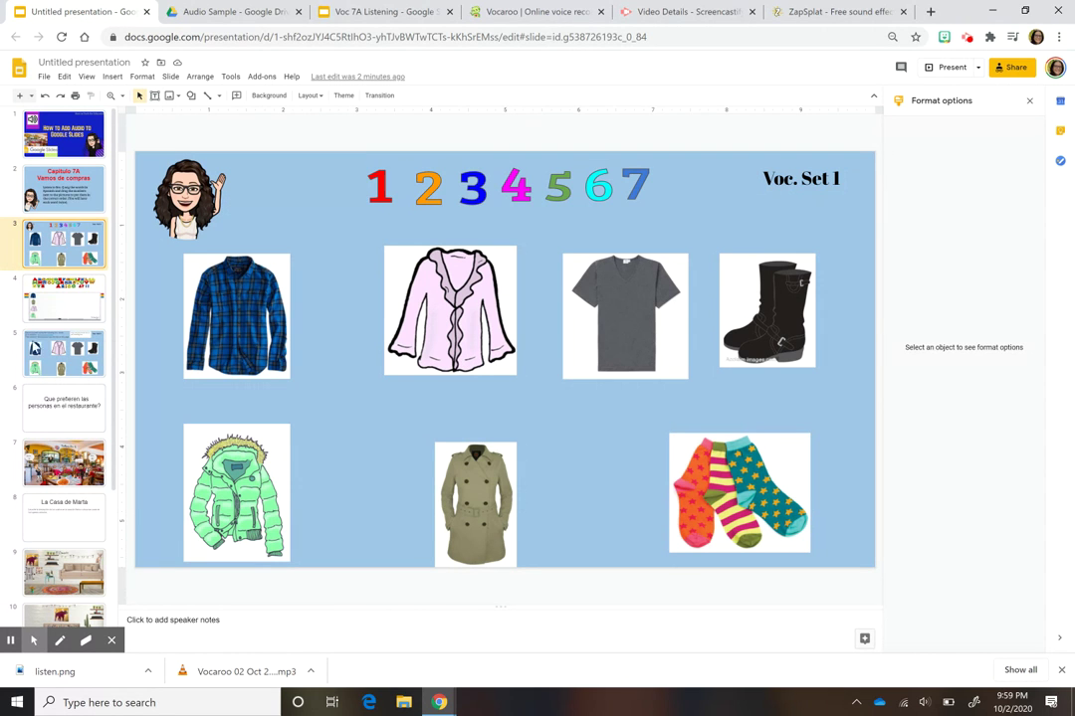
left_click(64, 463)
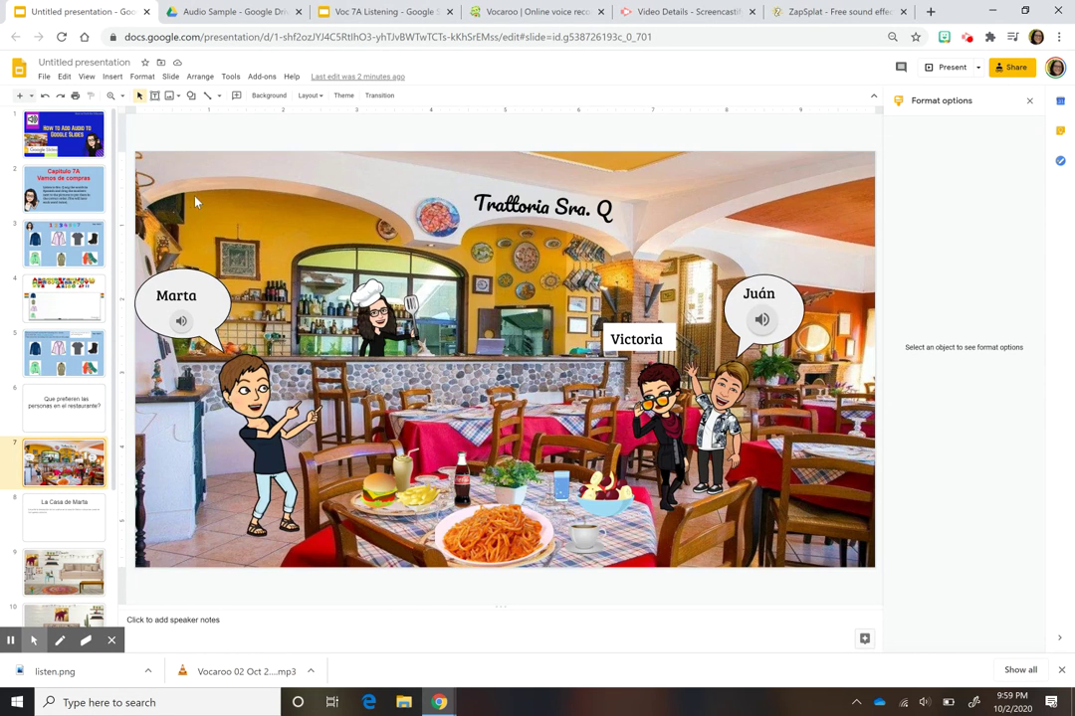
left_click(218, 287)
scroll(24, 498, "down", 3)
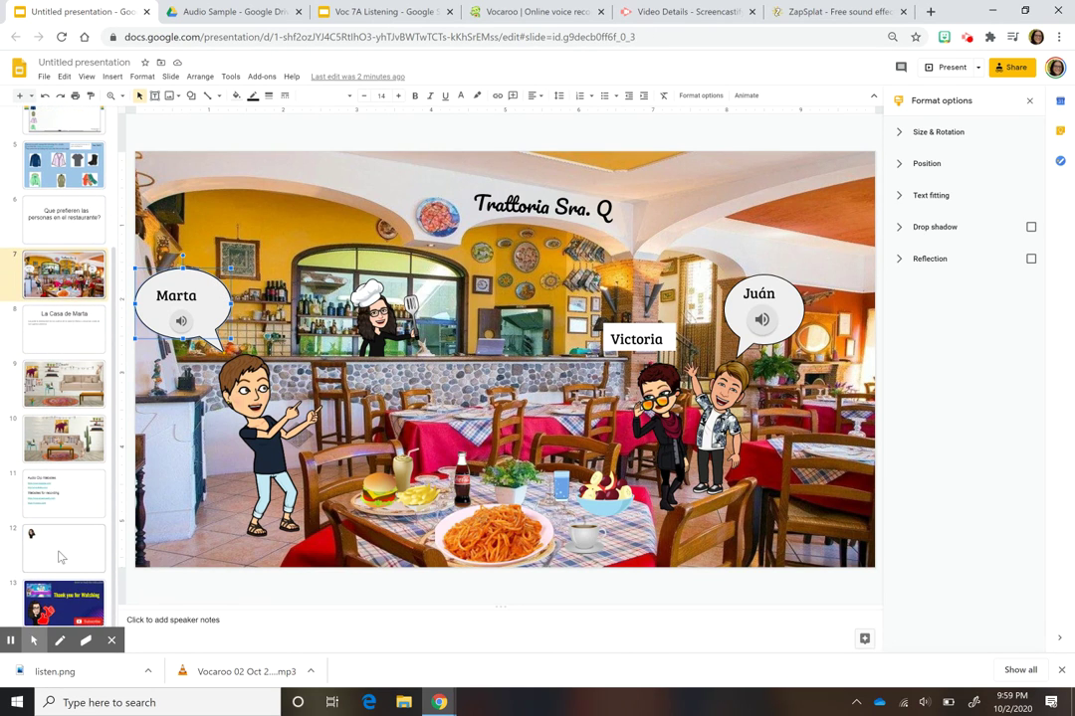
Return to slide 12, the blank slide with only the Bitmoji
right_click(57, 554)
left_click(278, 229)
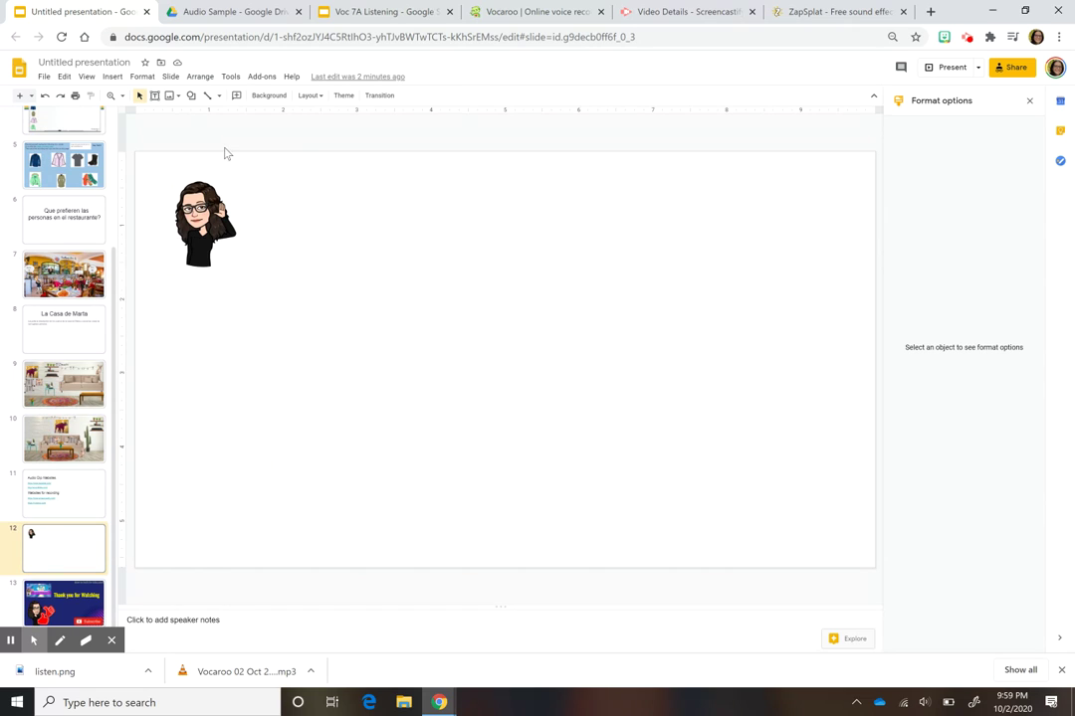
left_click(113, 77)
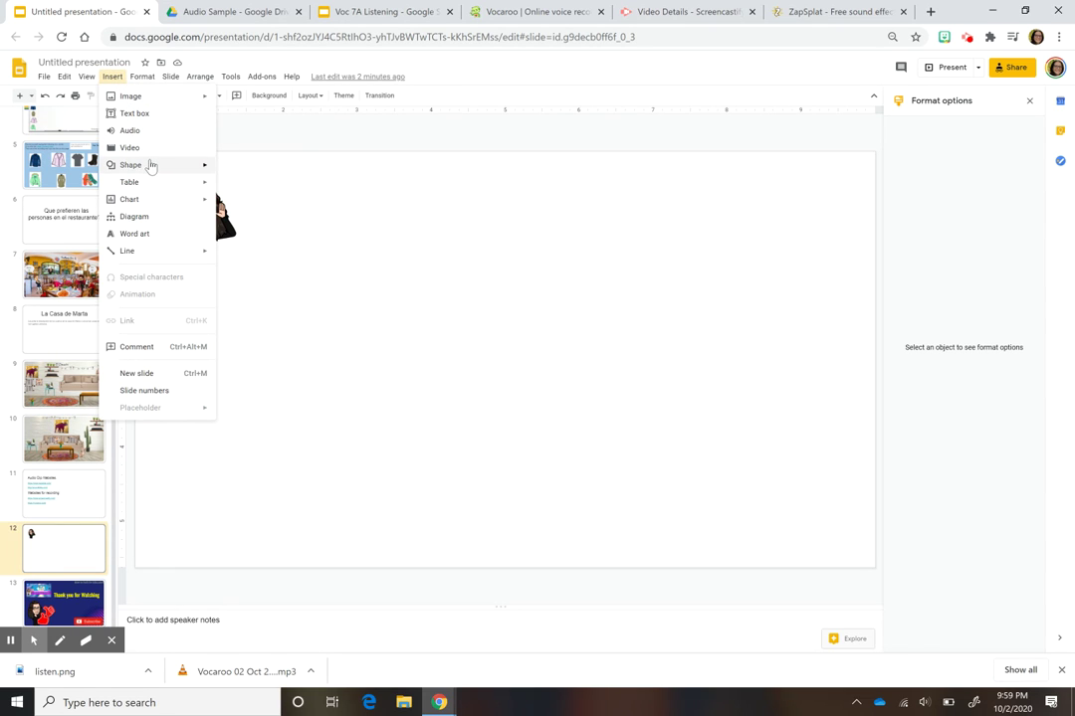
Draw an Oval Callout shape beside the Bitmoji on slide 12
mouse_move(152, 167)
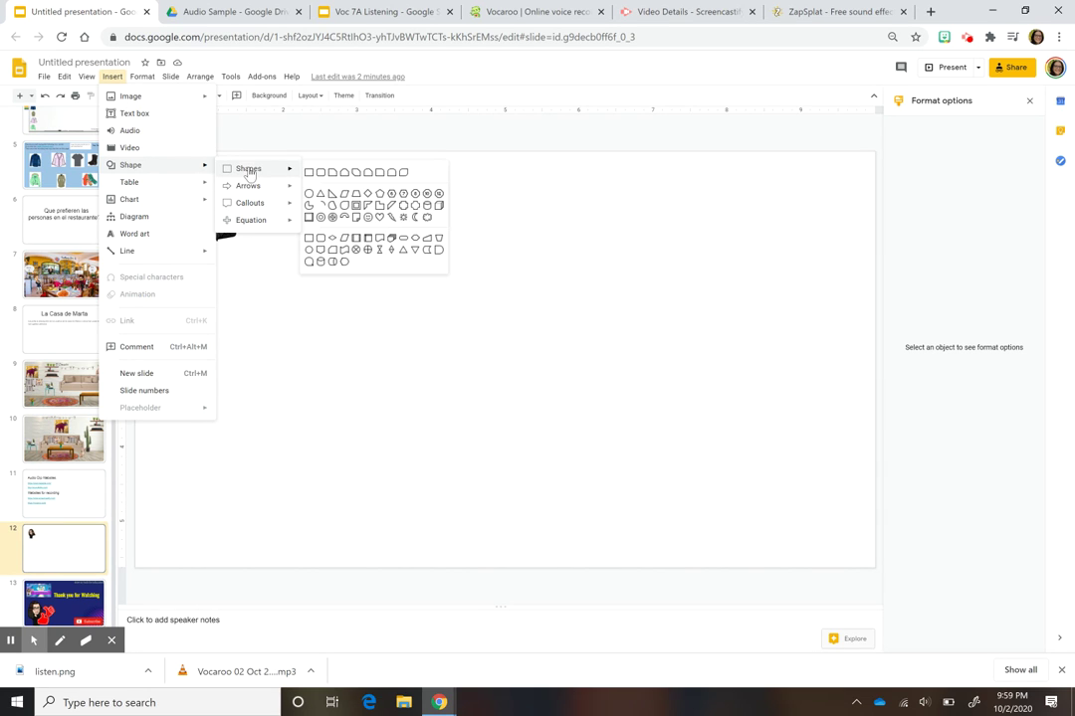
mouse_move(259, 205)
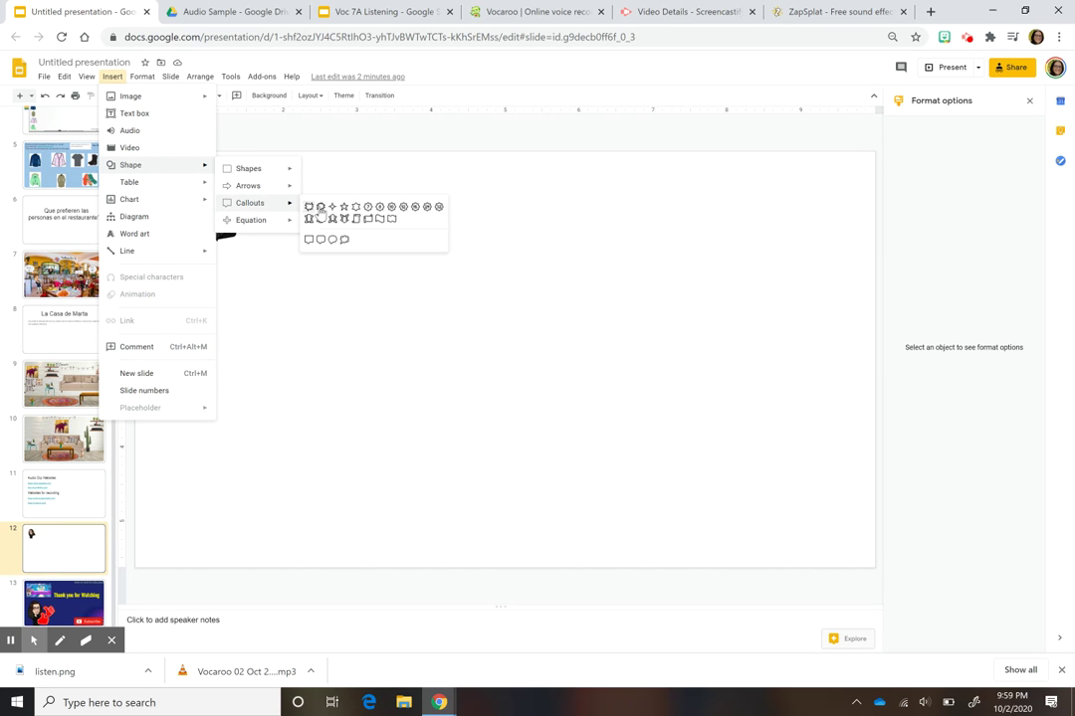
mouse_move(292, 174)
left_click(331, 242)
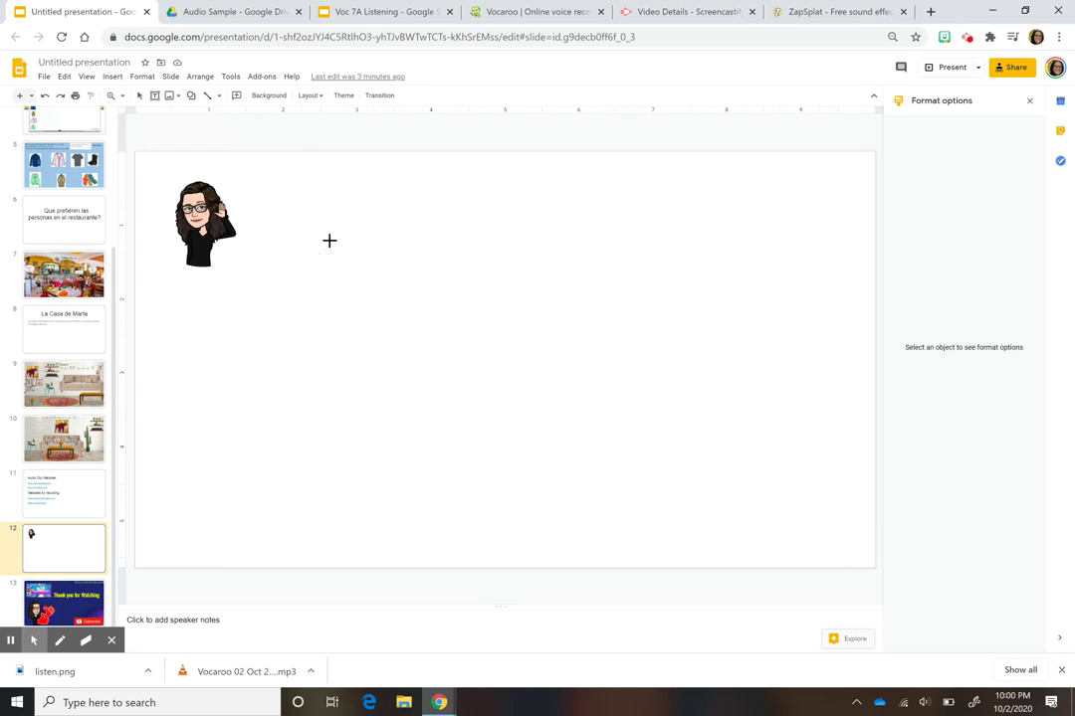
mouse_move(258, 257)
left_mouse_down()
mouse_move(371, 331)
mouse_move(360, 343)
mouse_move(373, 398)
mouse_move(376, 353)
left_mouse_up()
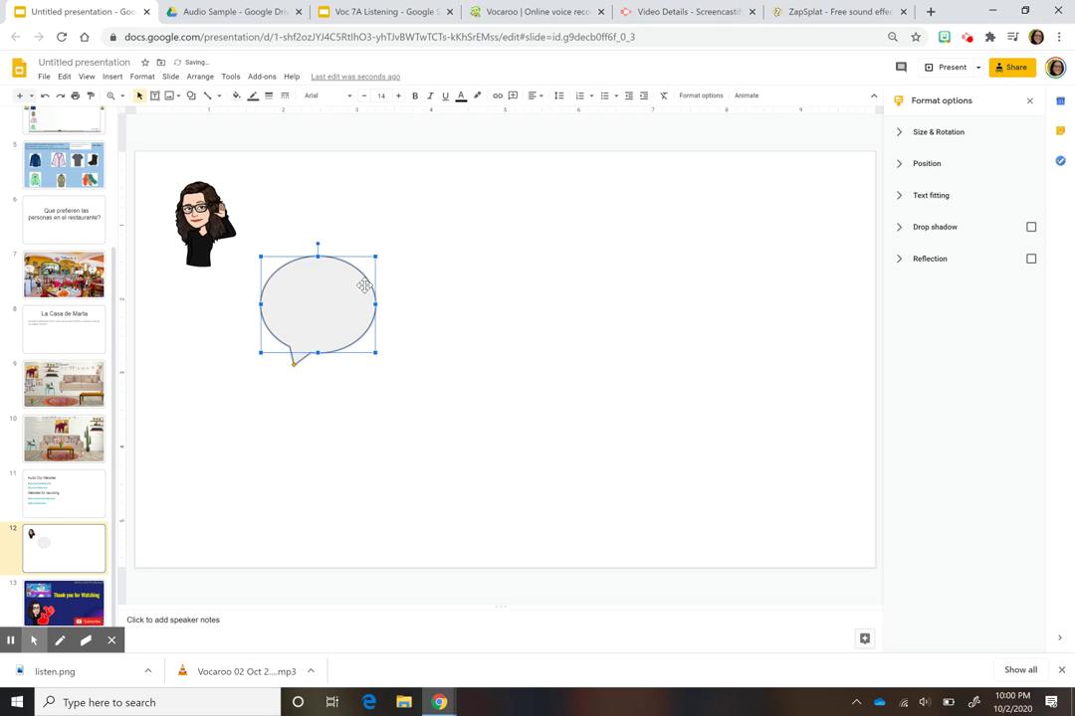
Set the callout fill to transparent, swing its tail right, and move the Bitmoji below it
left_click(253, 95)
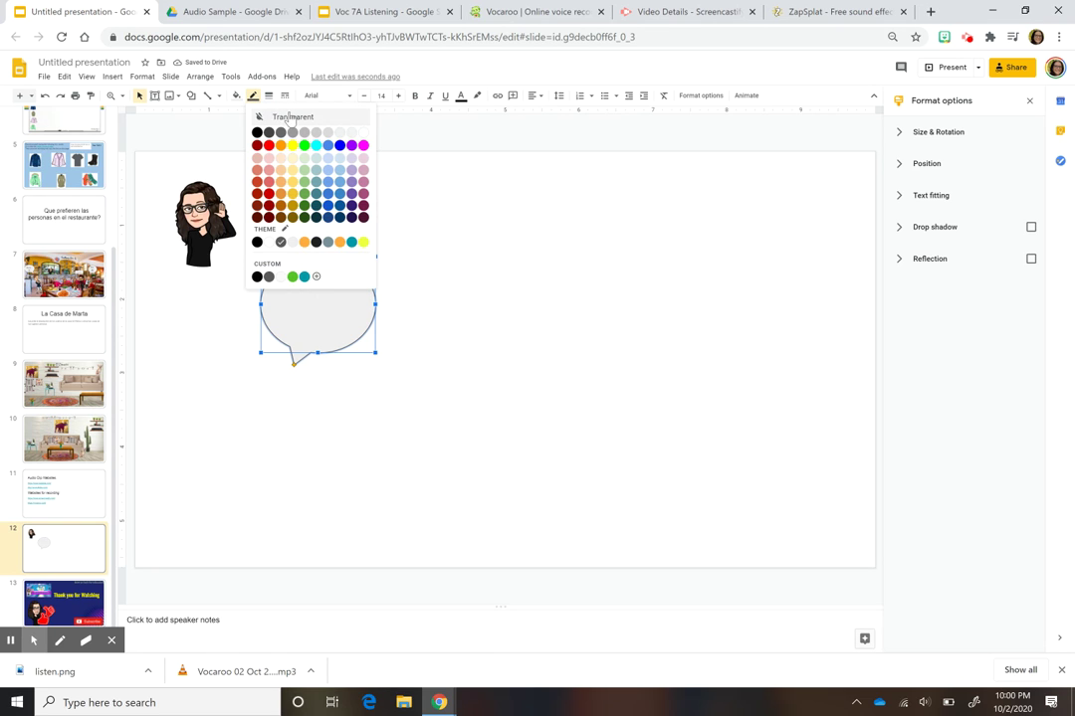
left_click(235, 95)
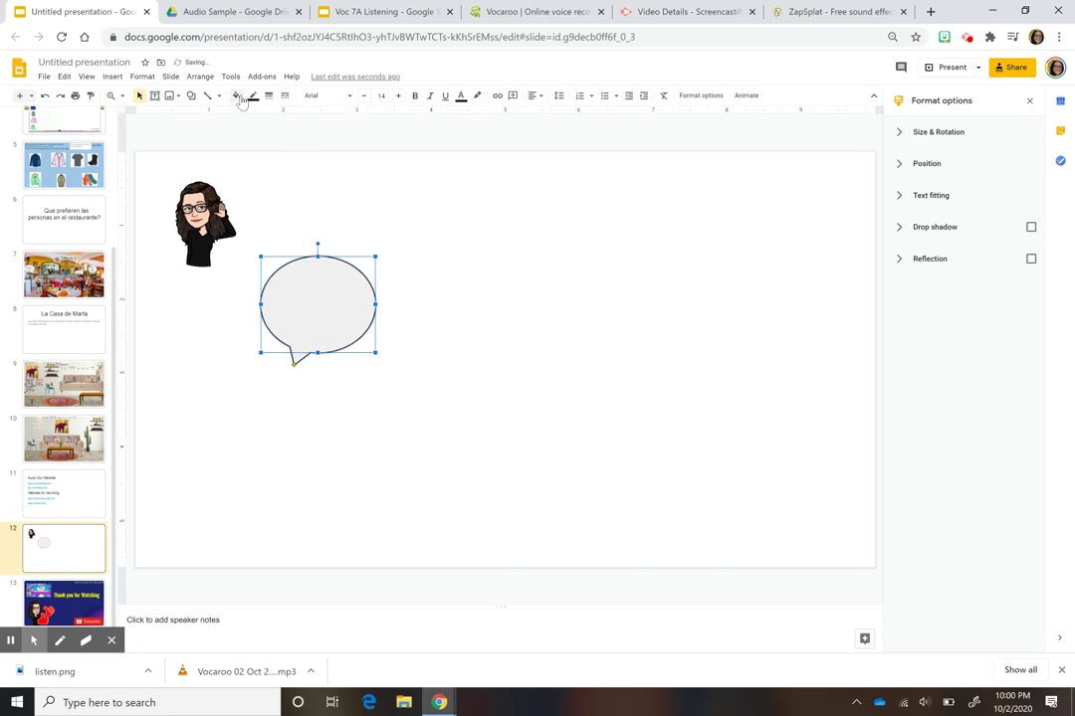
left_click(236, 95)
left_click(292, 136)
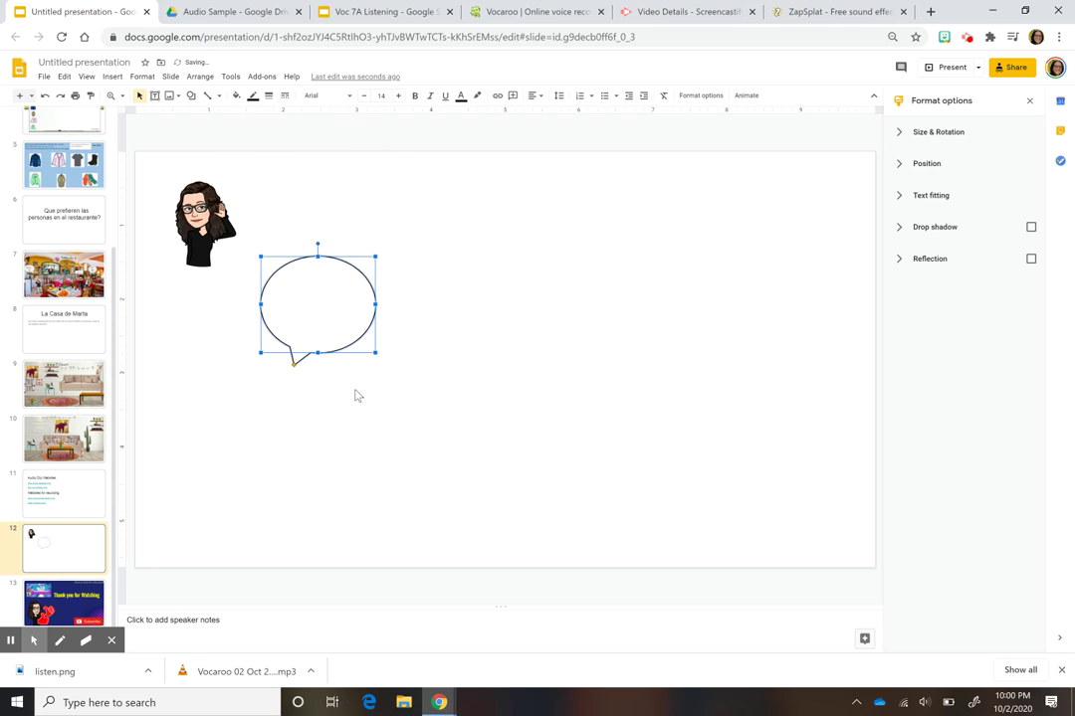
left_click_drag(294, 364, 391, 364)
left_click_drag(204, 224, 438, 411)
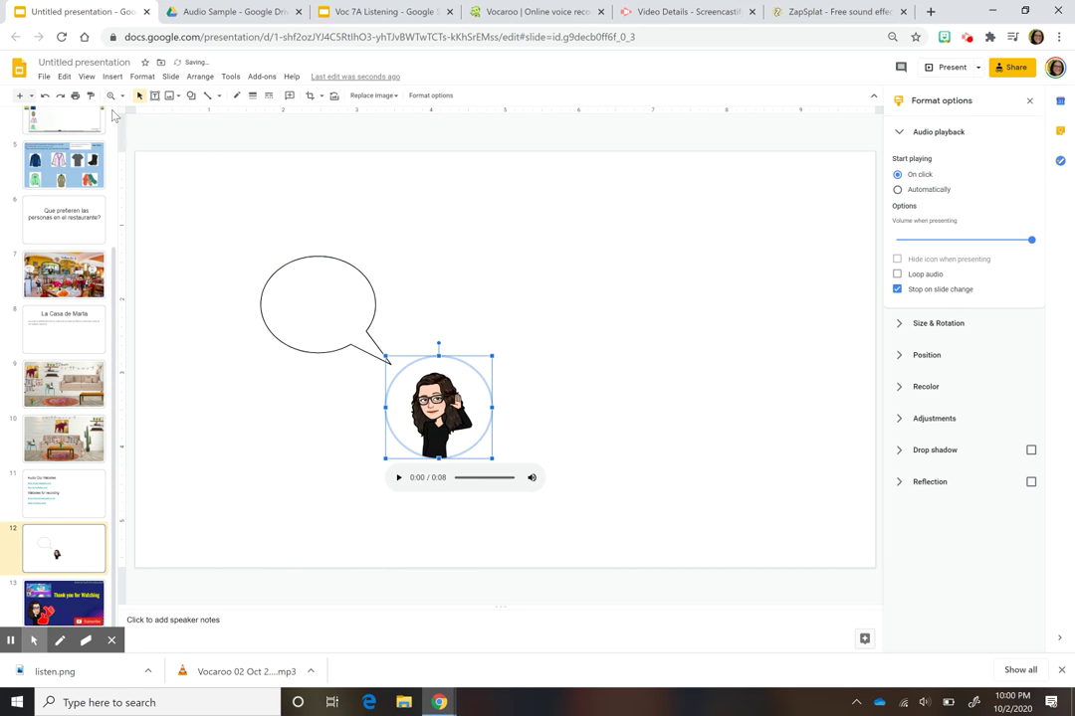
Insert the second Vocaroo recording and centre its speaker icon inside the speech bubble
left_click(113, 78)
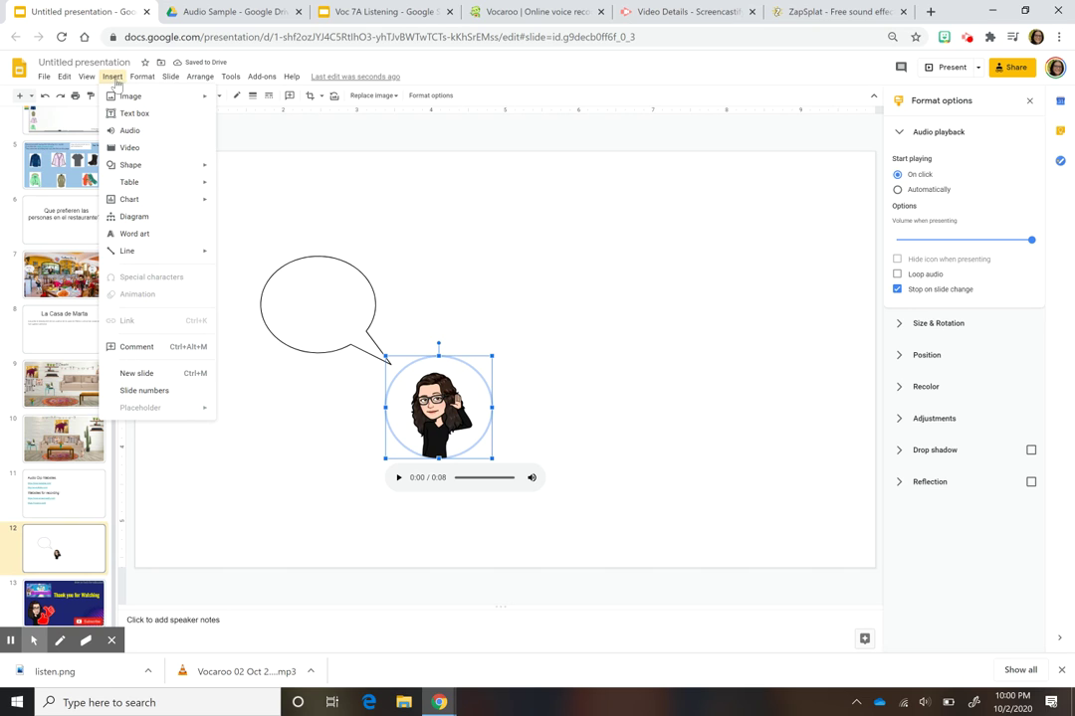
left_click(136, 131)
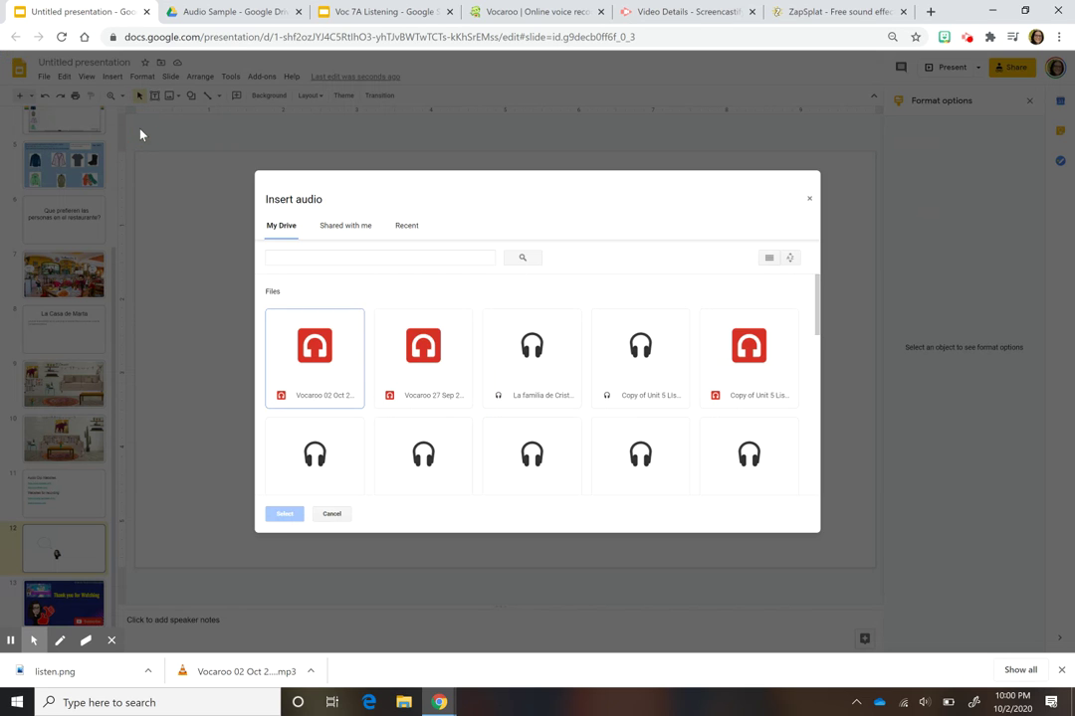
left_click(422, 366)
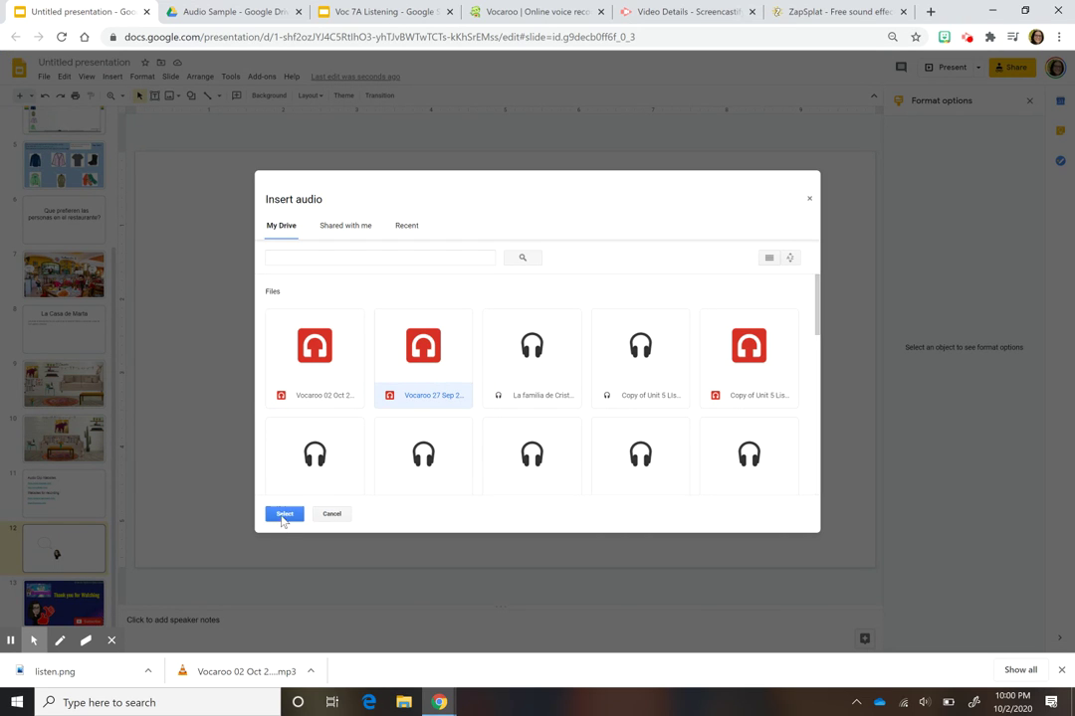
left_click(284, 515)
left_click_drag(520, 183, 317, 311)
left_click(474, 283)
Compare with slide 7, then move slide 12's Bitmoji up beside the bubble
left_click(57, 283)
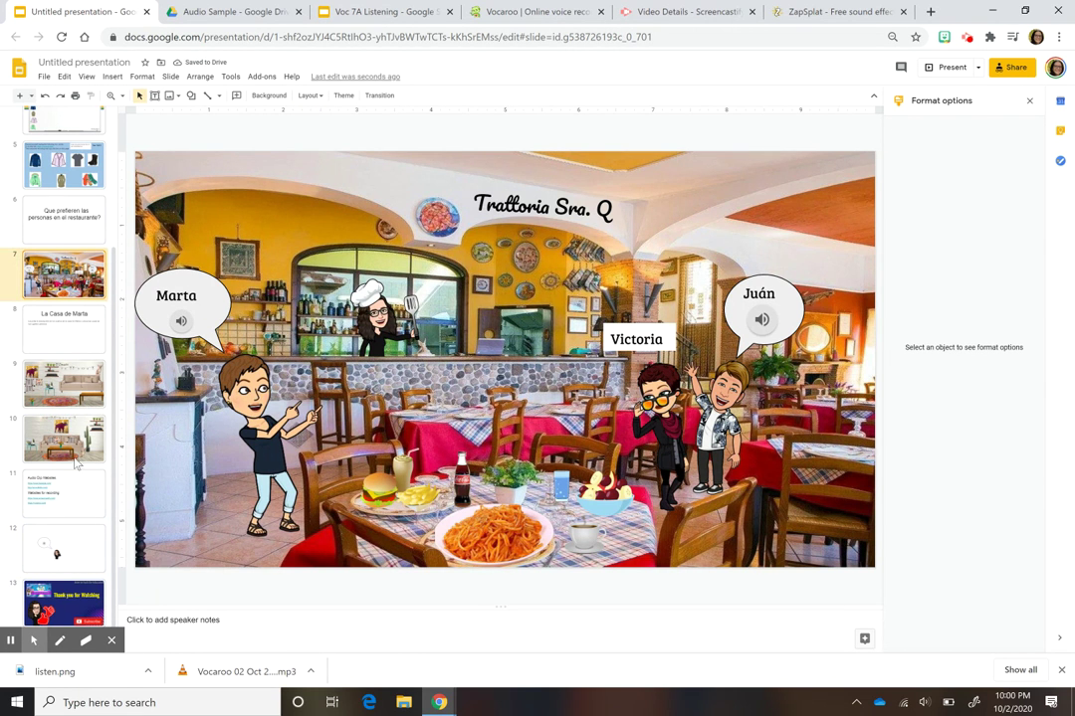
right_click(69, 556)
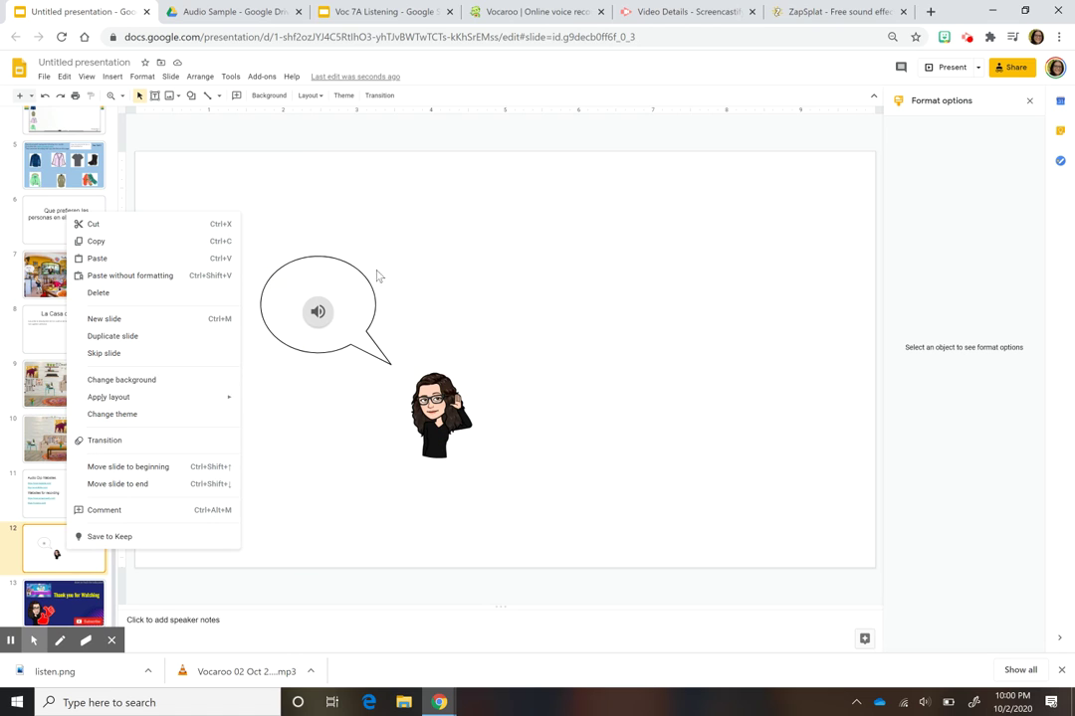
left_click(508, 367)
left_click_drag(438, 425, 550, 298)
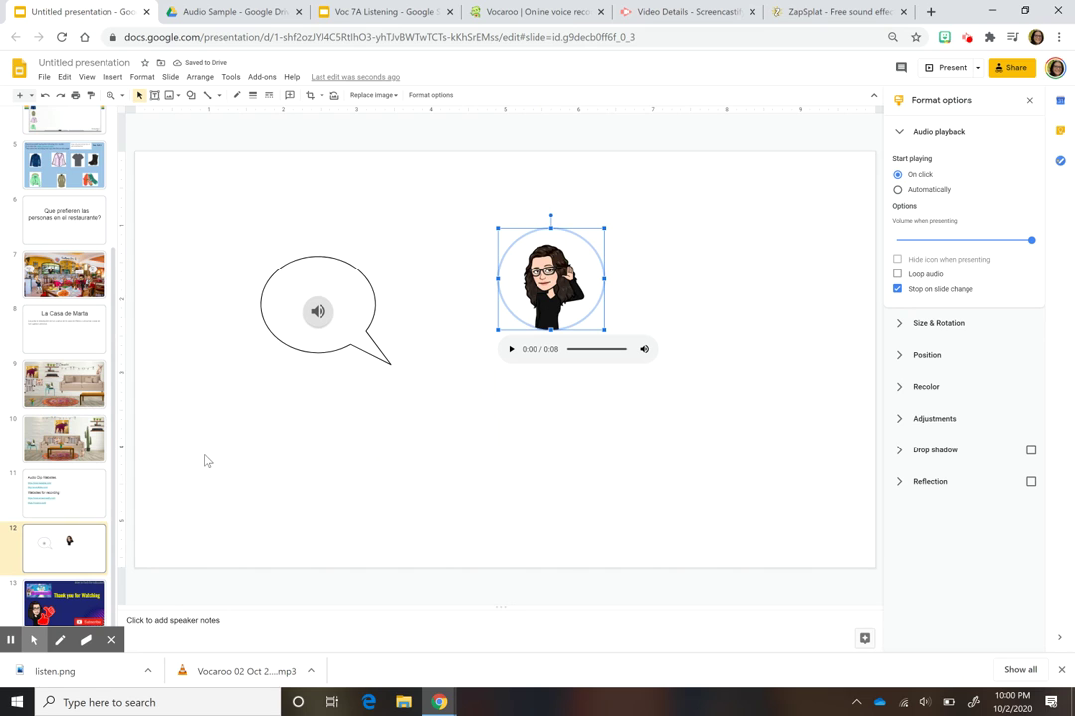
Step from slide 2 through slides 3 and 4 to slide 5, the Vocaroo recording slide
scroll(62, 420, "up", 3)
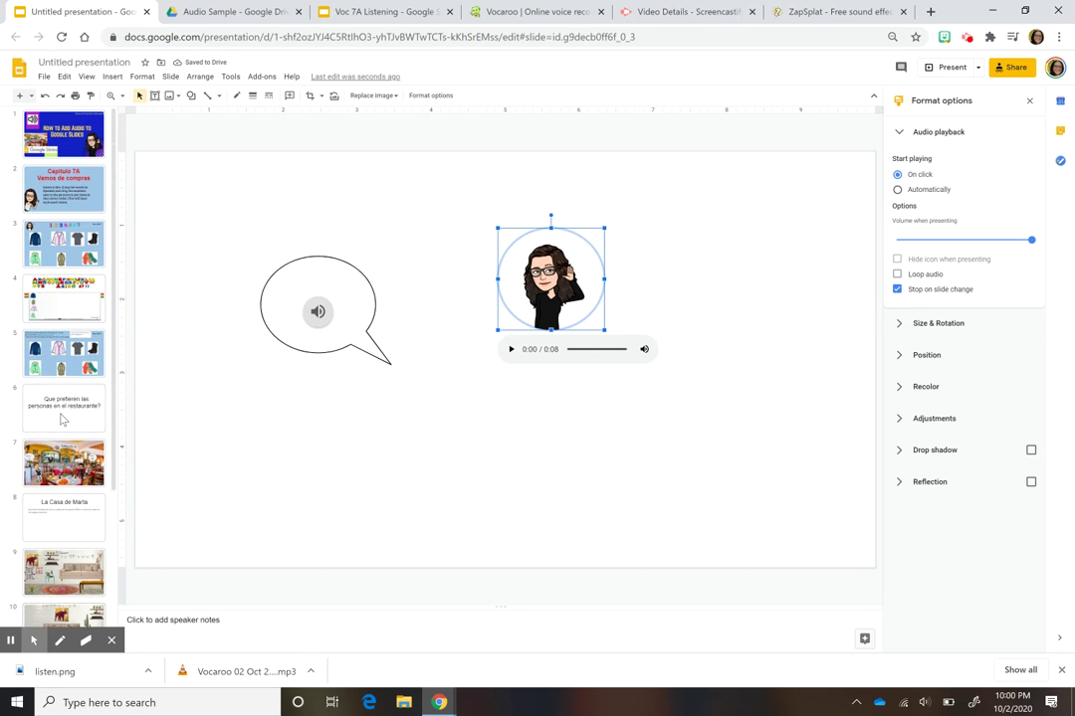
scroll(66, 435, "down", 3)
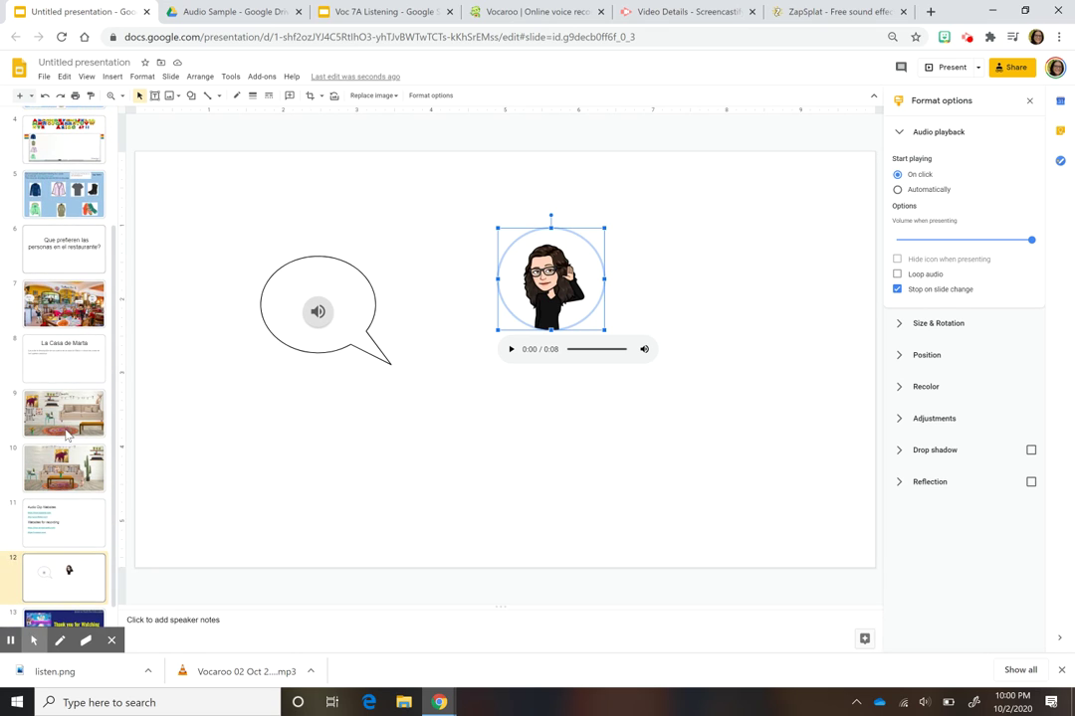
scroll(67, 435, "up", 3)
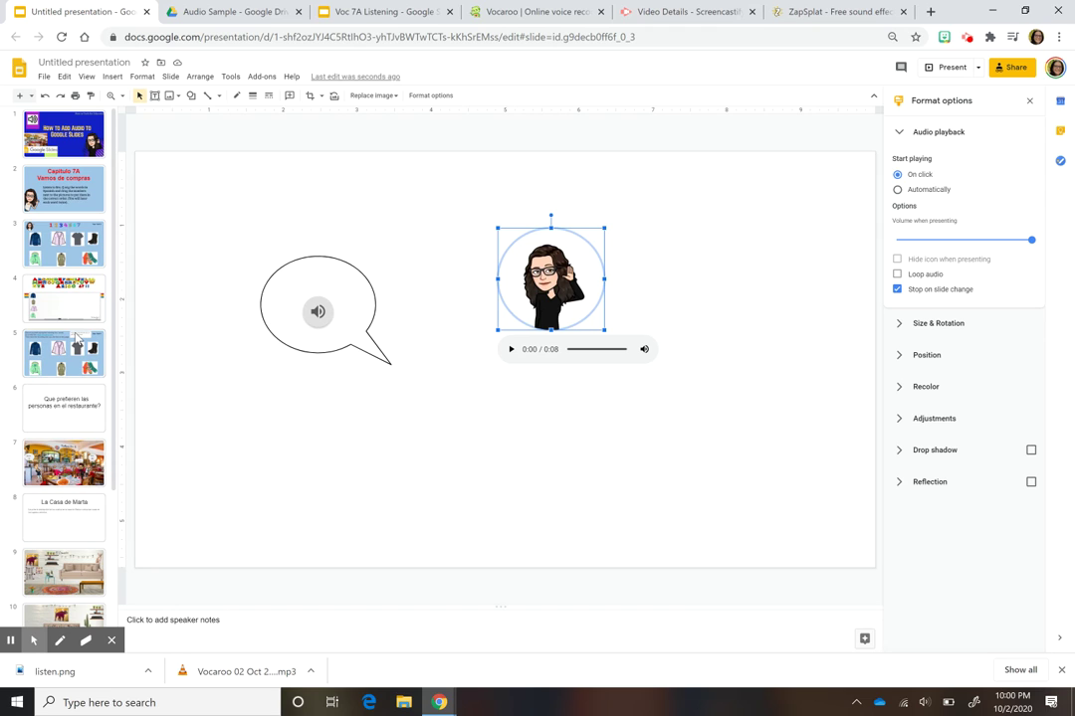
scroll(87, 462, "down", 3)
scroll(87, 462, "up", 3)
scroll(66, 358, "down", 3)
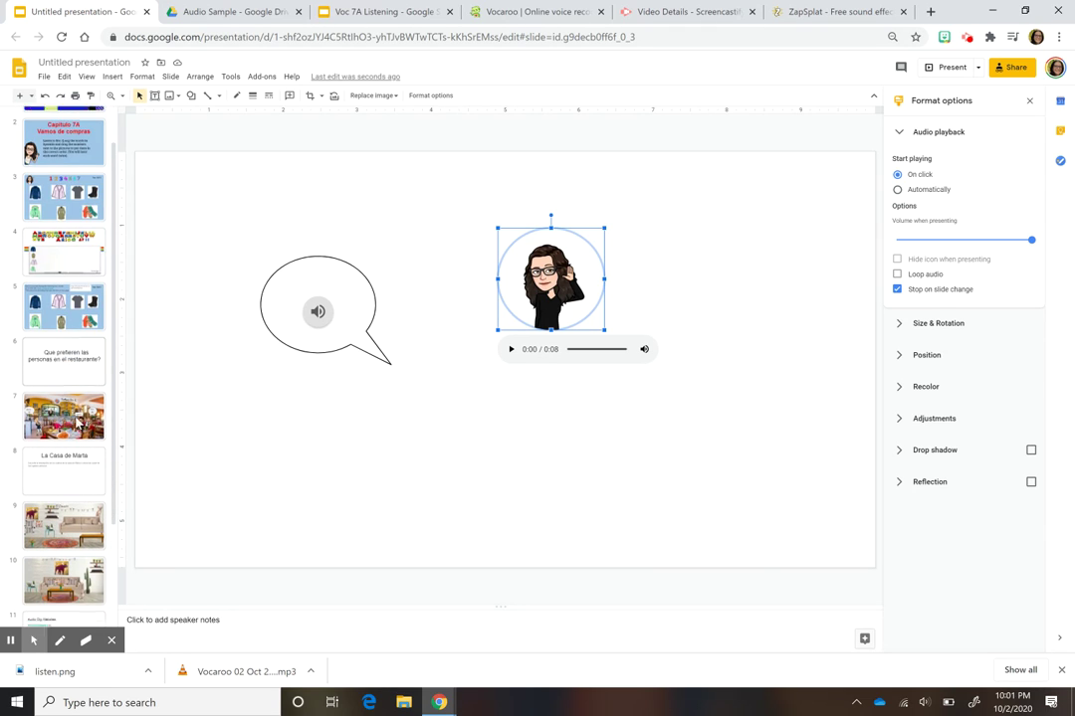
scroll(78, 424, "down", 2)
scroll(79, 424, "up", 5)
left_click(60, 197)
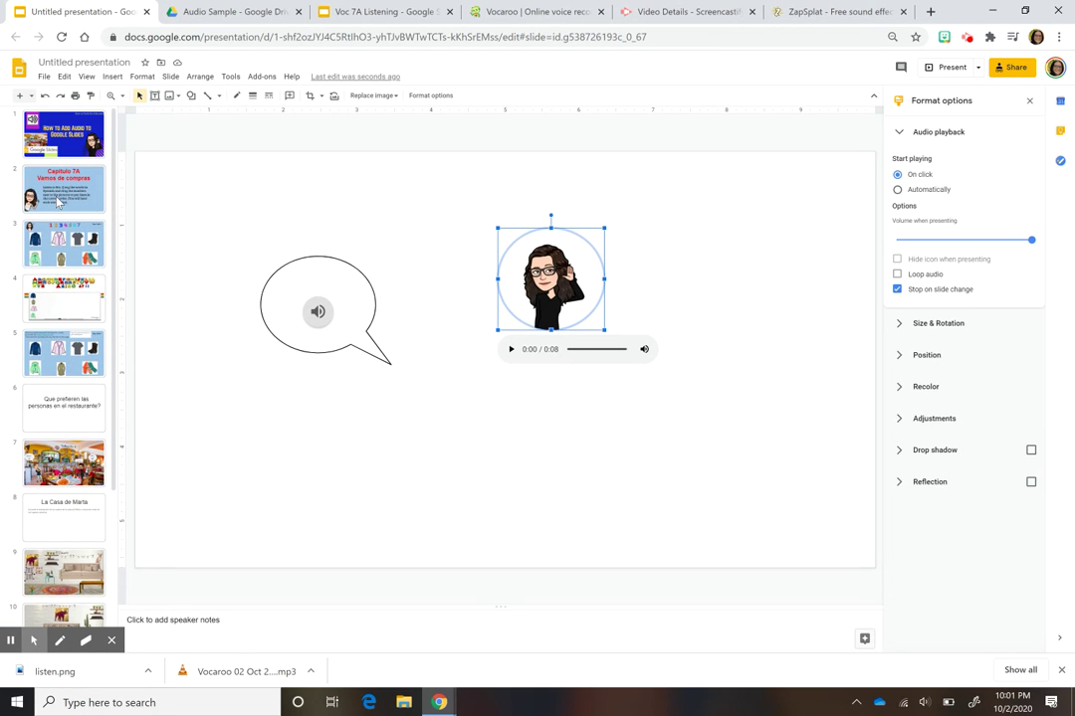
key("Down")
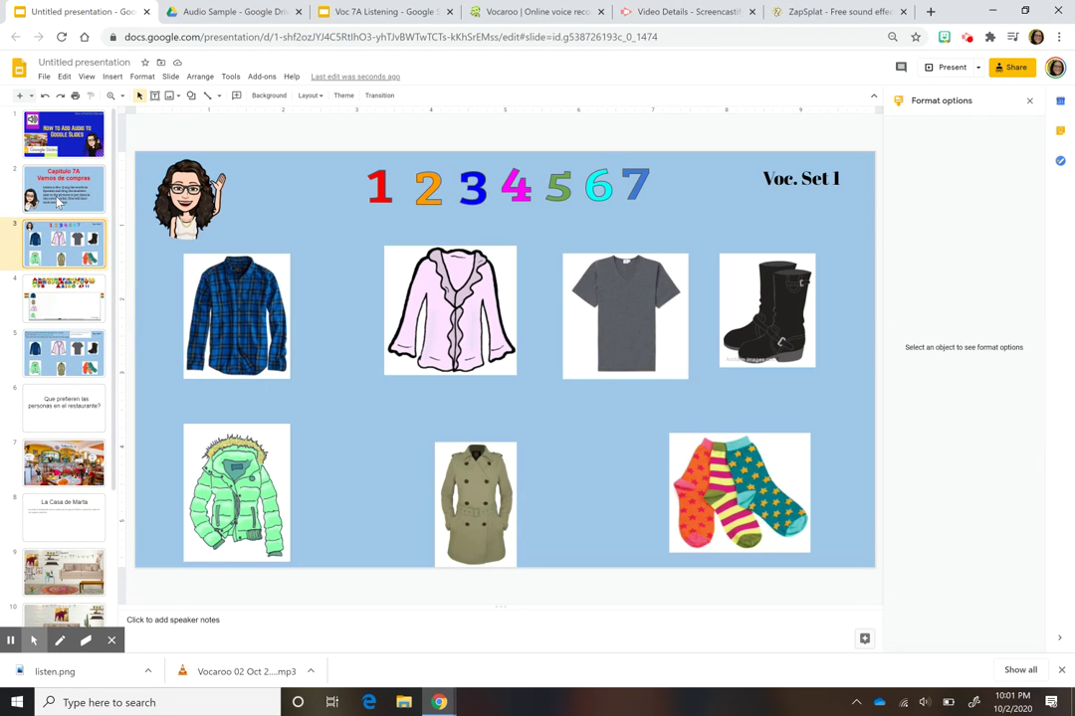
key("Down")
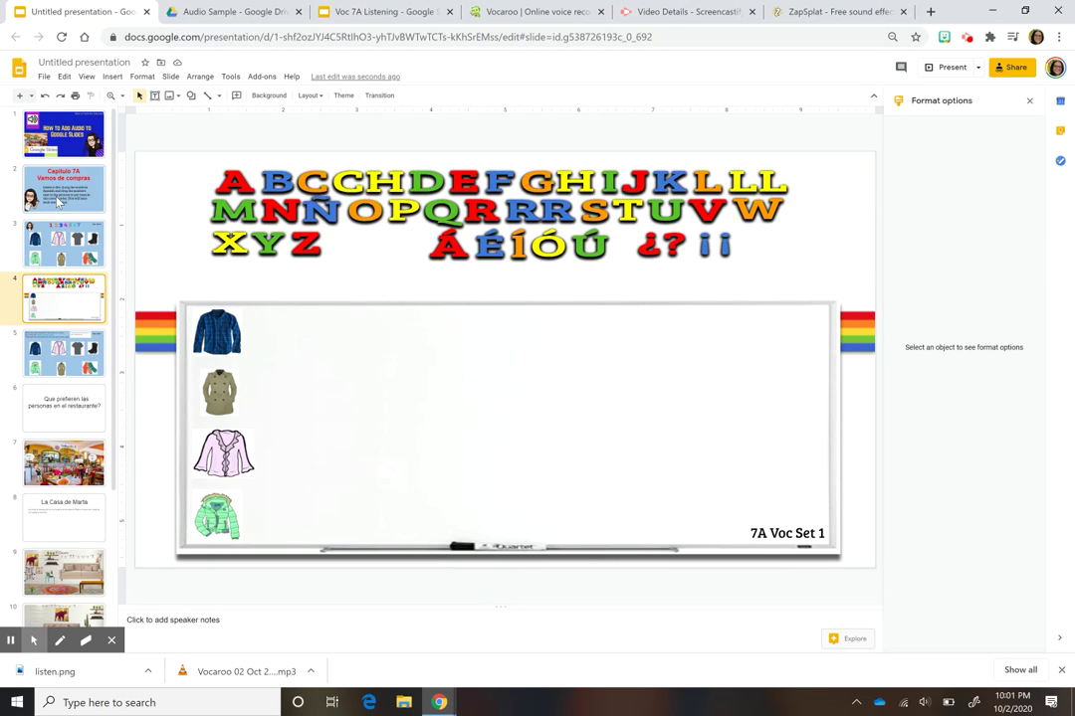
key("Down")
scroll(60, 376, "down", 4)
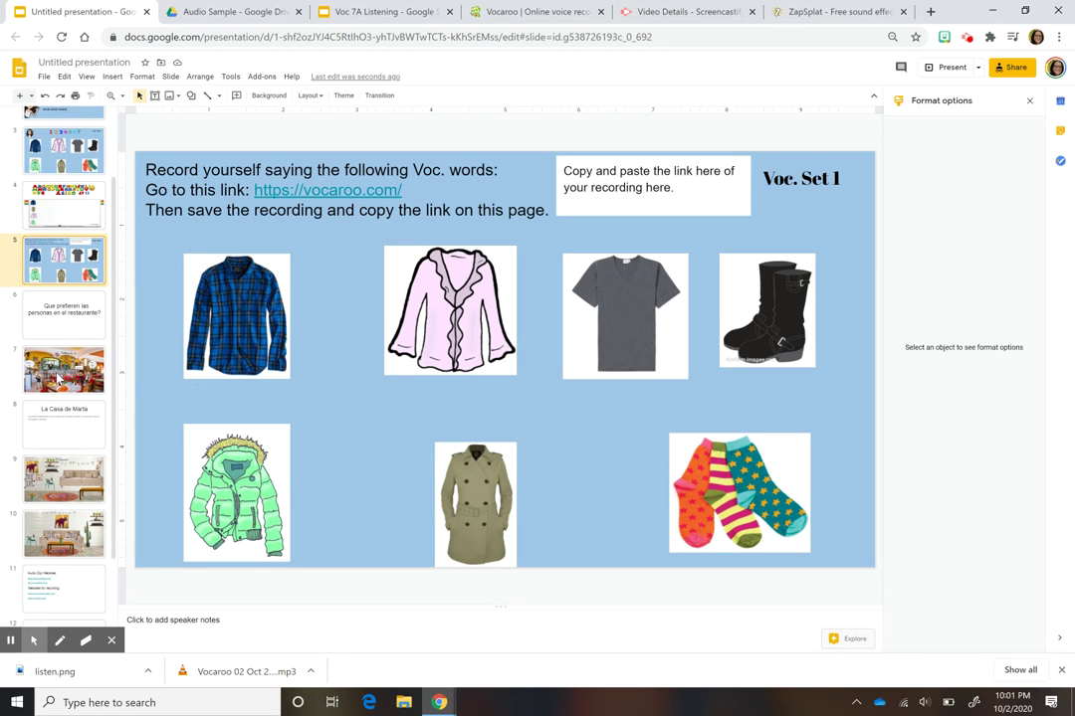
scroll(60, 378, "up", 4)
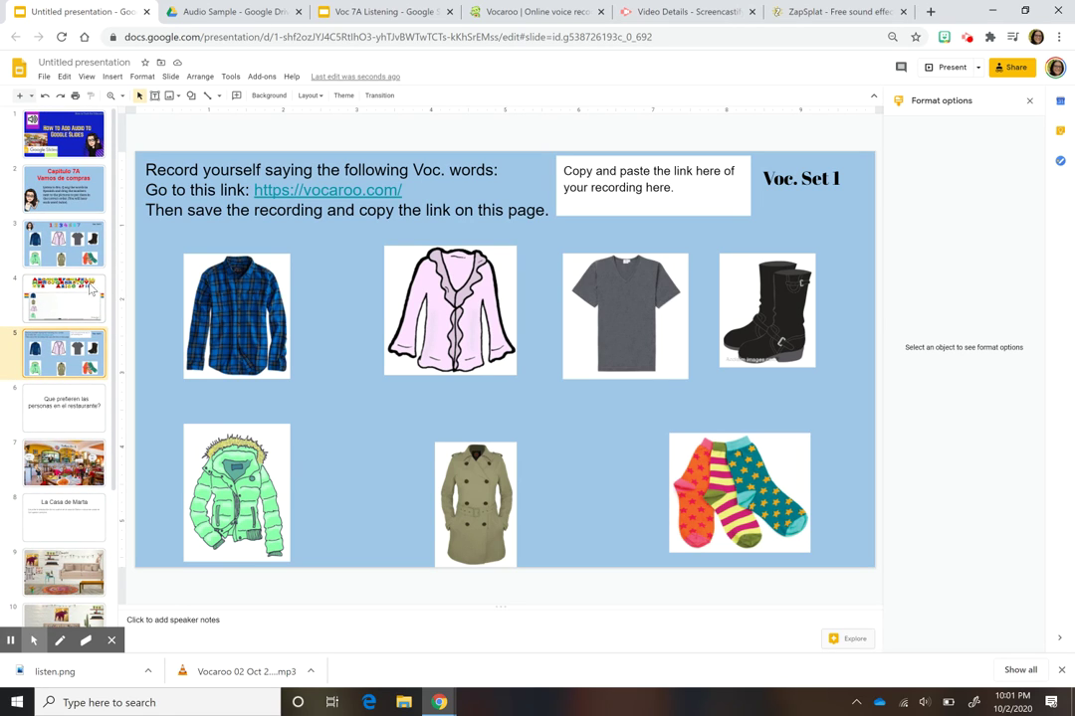
scroll(70, 398, "down", 2)
scroll(72, 407, "down", 2)
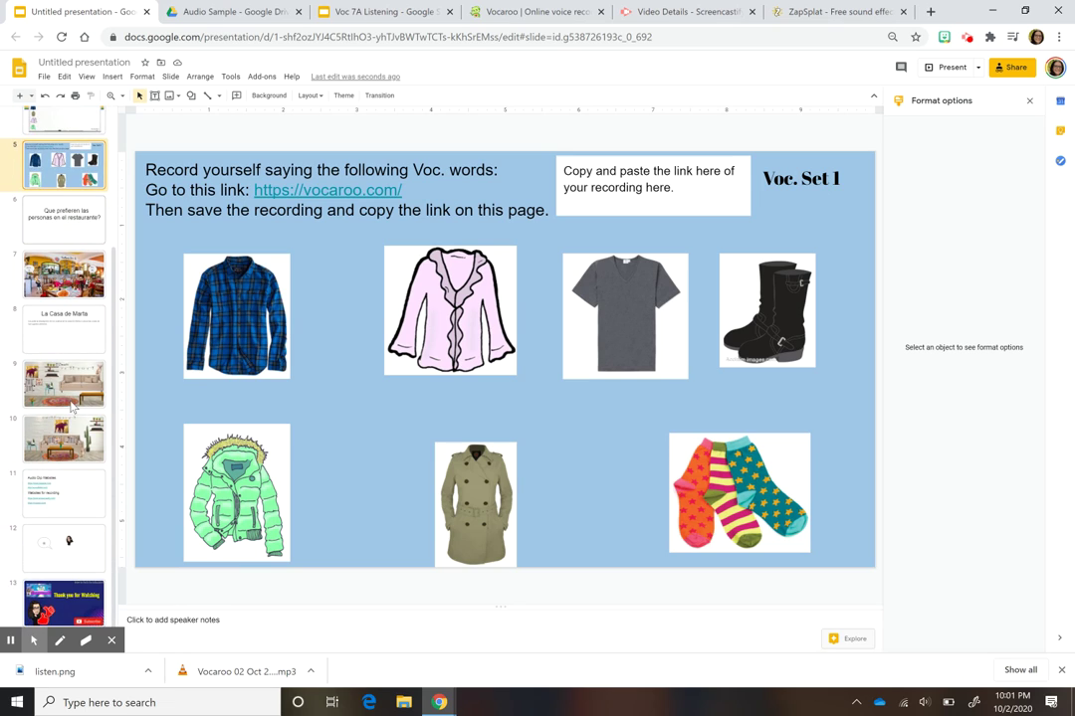
Show slide 11's Audio Clip Websites list, then switch to ZapSplat's sound categories
left_click(68, 490)
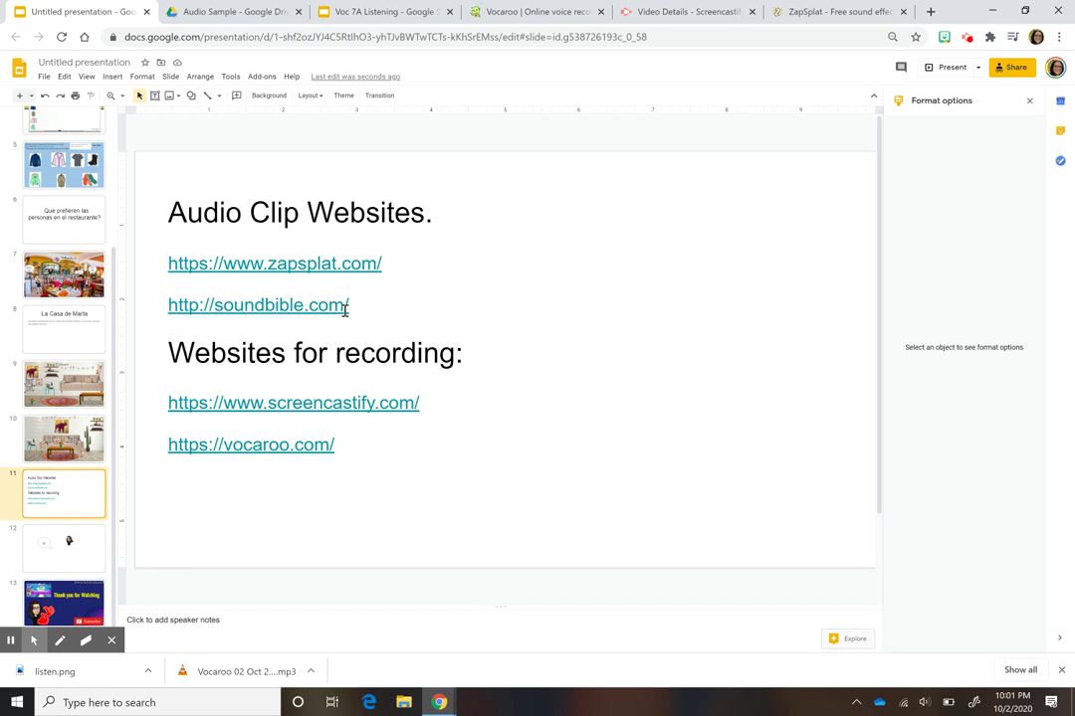
left_click(811, 12)
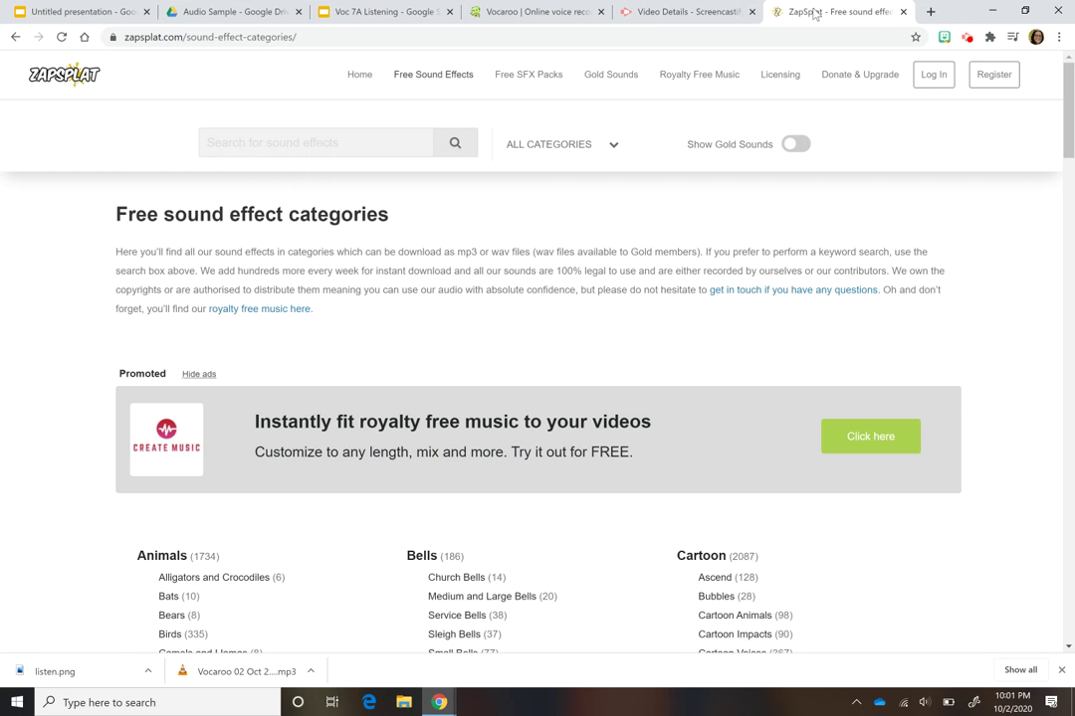
Preview the Spotted Dove call in ZapSplat's Birds sound effects category
scroll(466, 520, "down", 2)
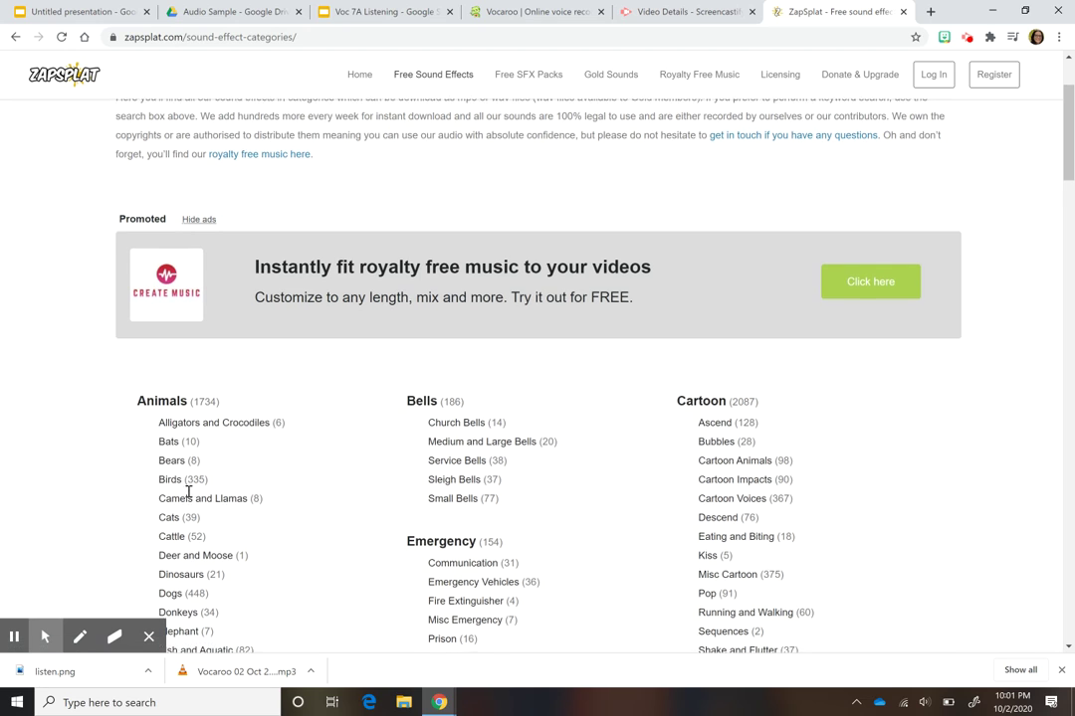
scroll(184, 483, "down", 1)
left_click(173, 408)
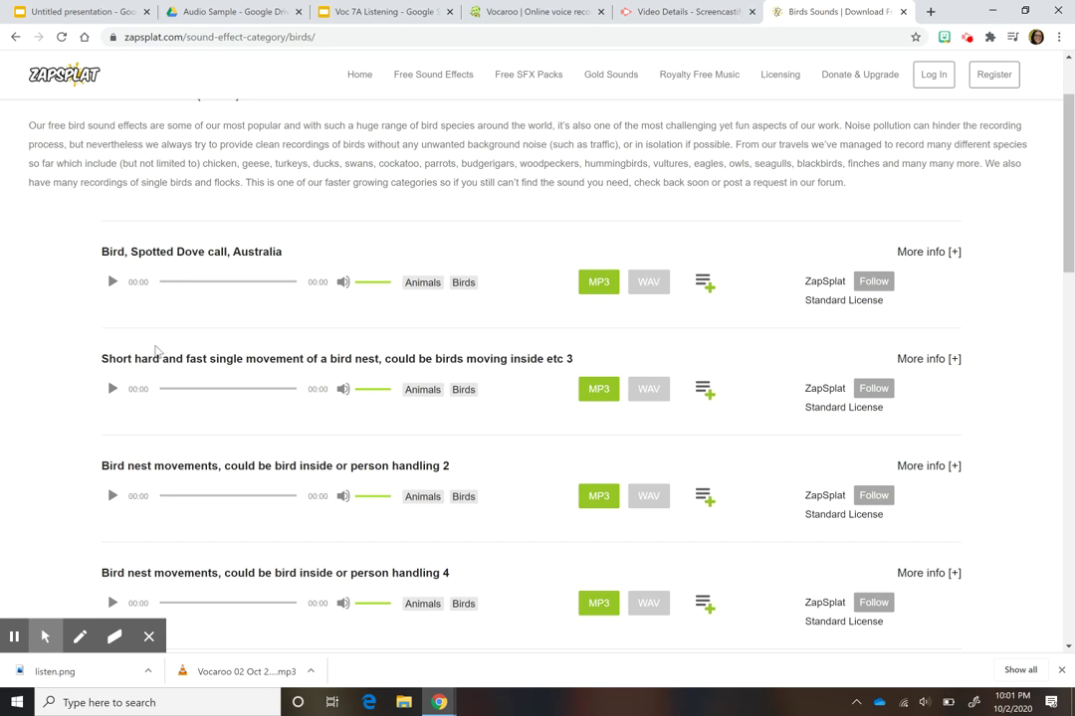
scroll(139, 309, "down", 1)
left_click(112, 258)
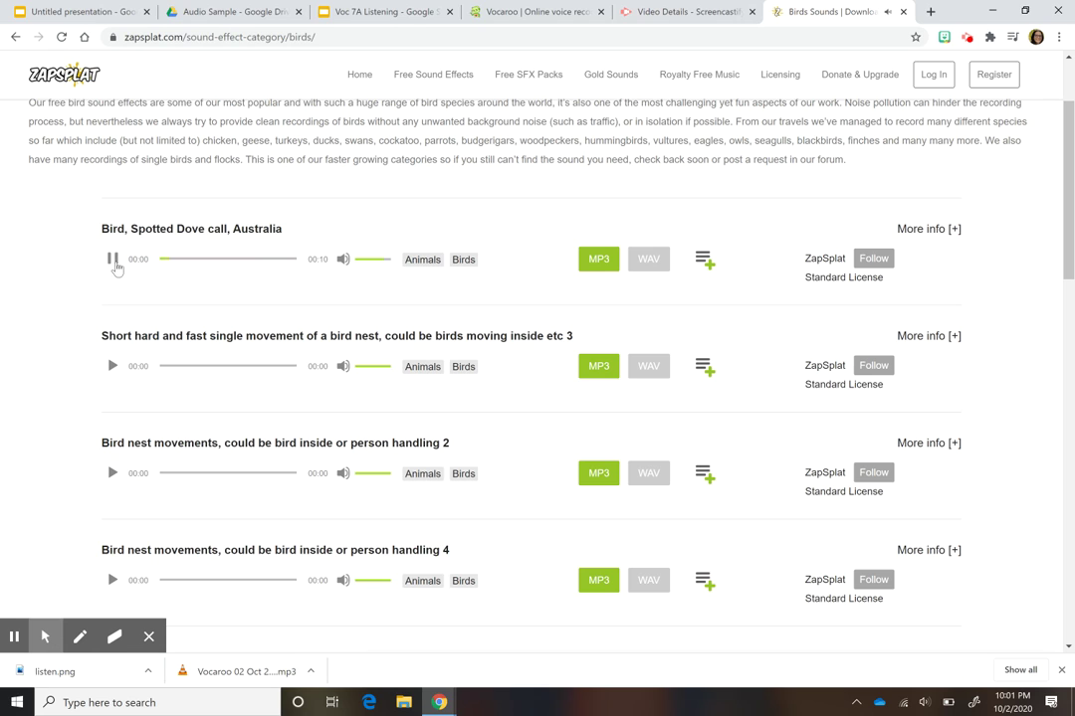
left_click(113, 260)
Return to the Untitled presentation via the Voc 7A Listening tab
scroll(301, 341, "up", 1)
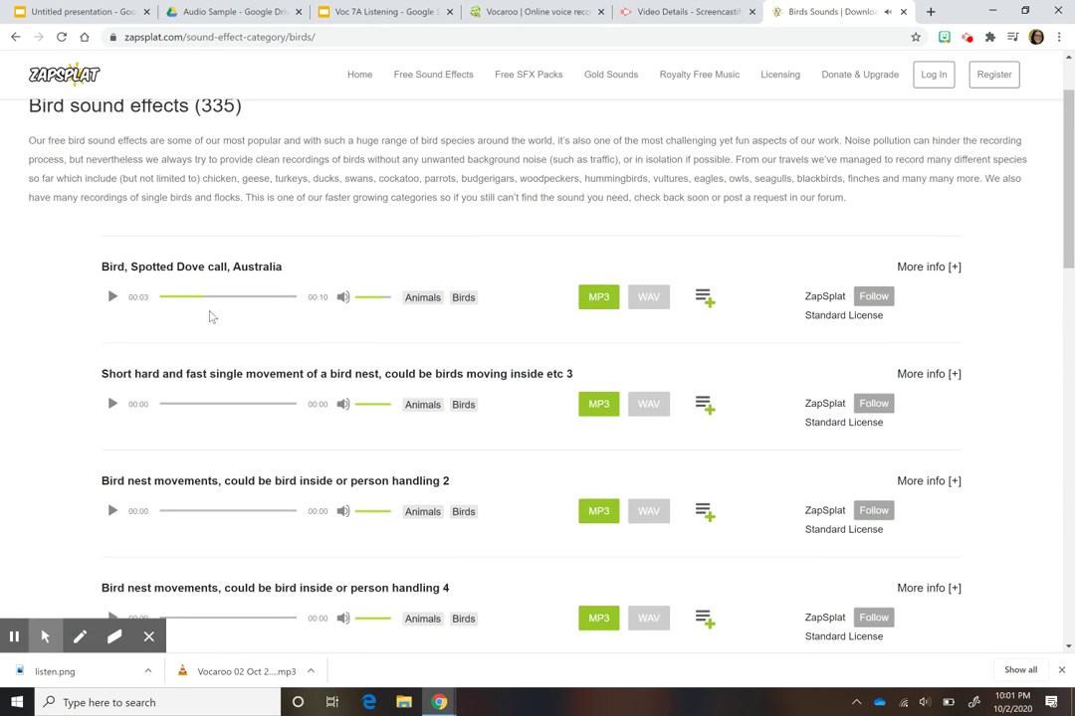
scroll(251, 329, "up", 1)
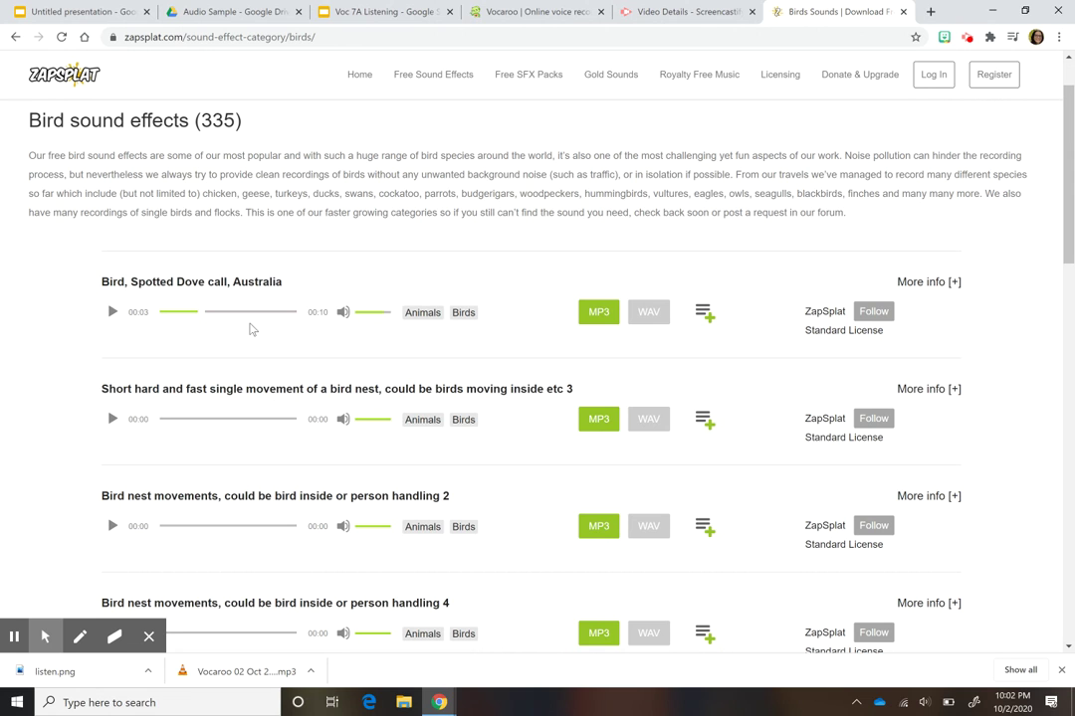
left_click(355, 14)
left_click(64, 12)
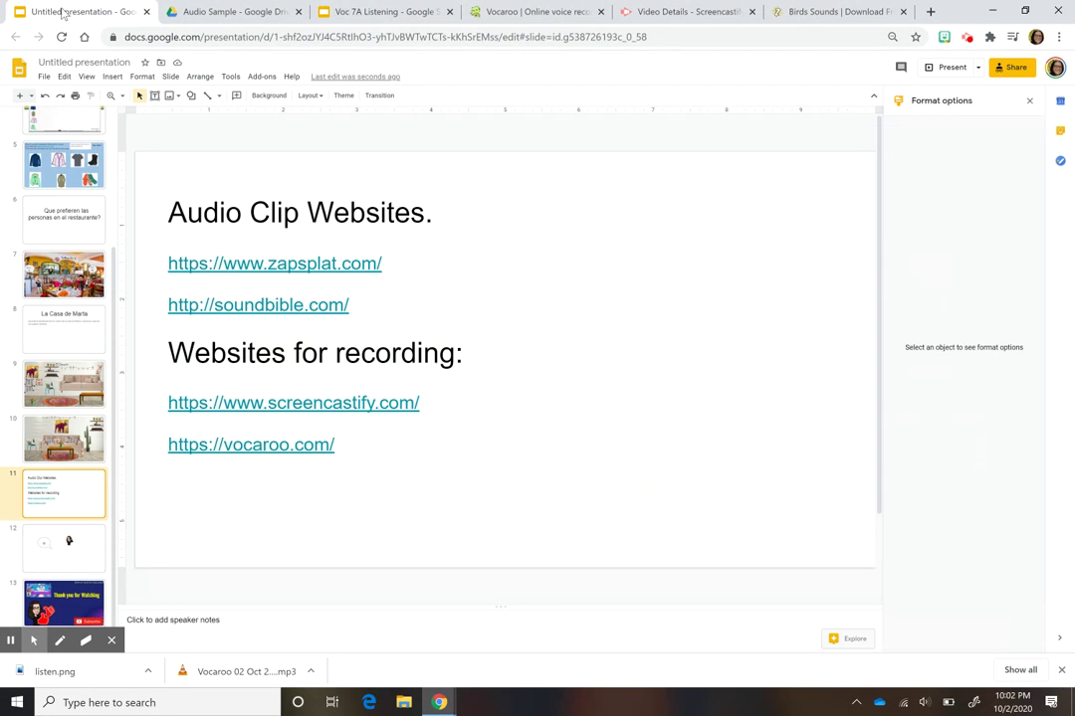
left_click(55, 547)
left_click(551, 284)
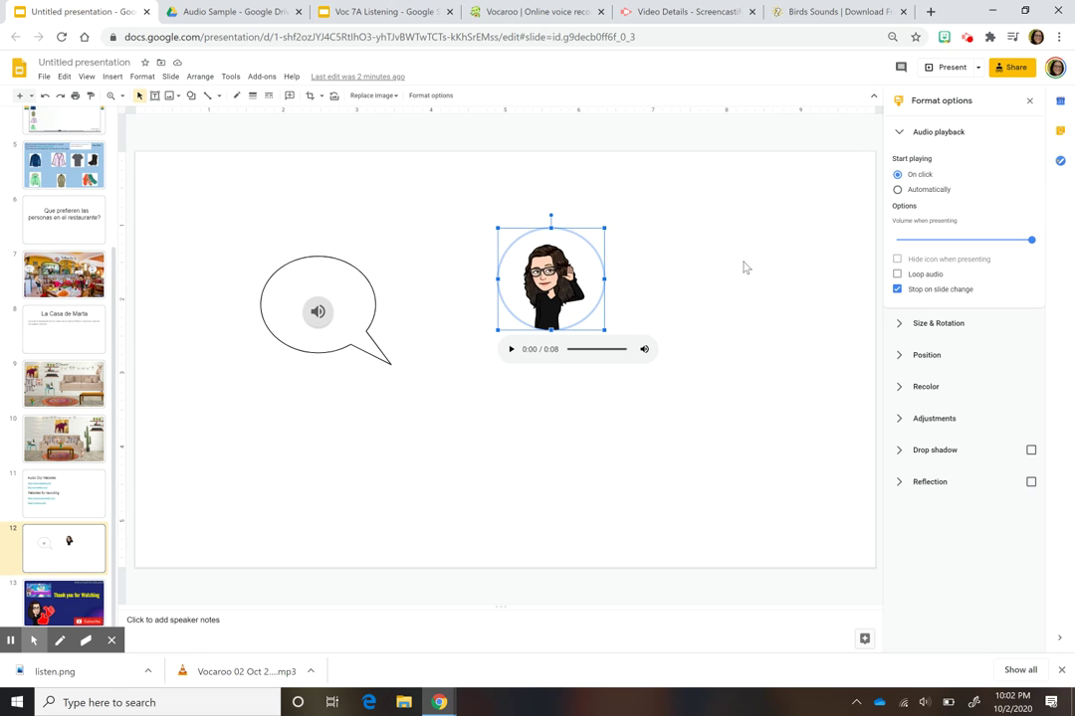
left_click(812, 14)
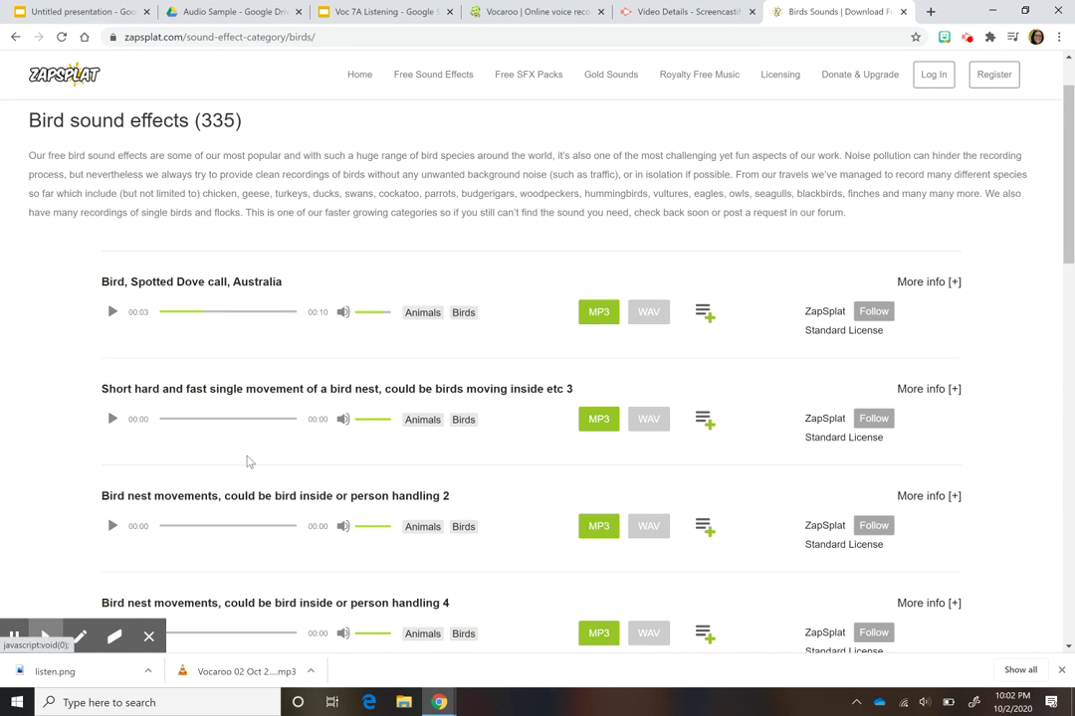
scroll(259, 510, "down", 1)
scroll(170, 177, "up", 1)
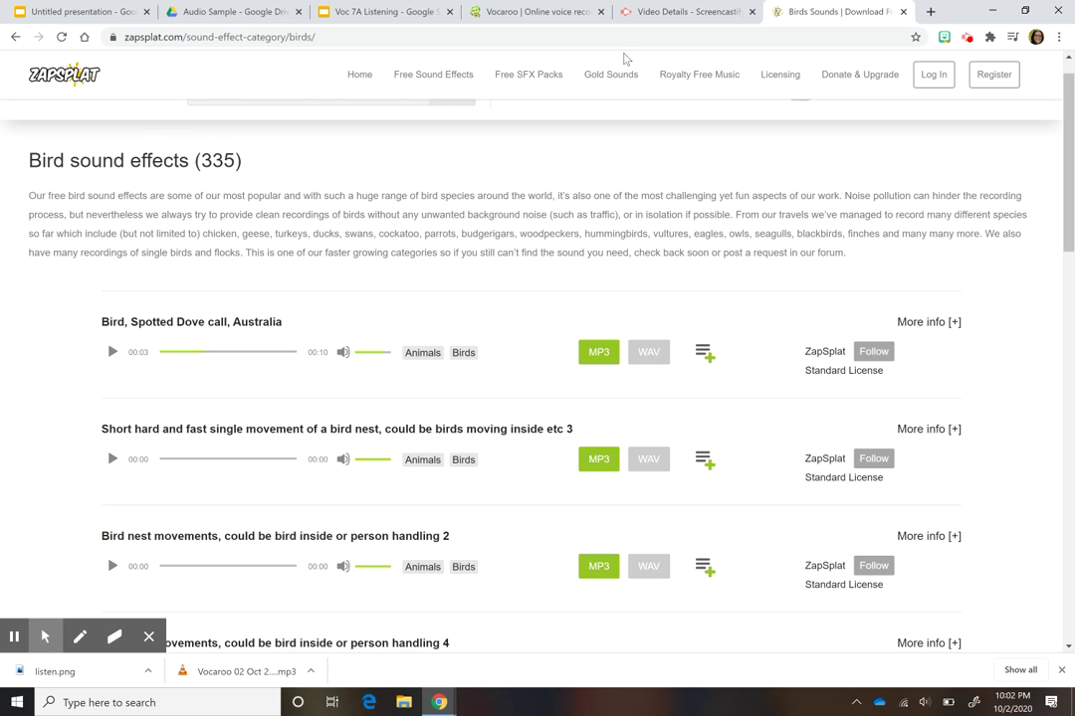
left_click(381, 12)
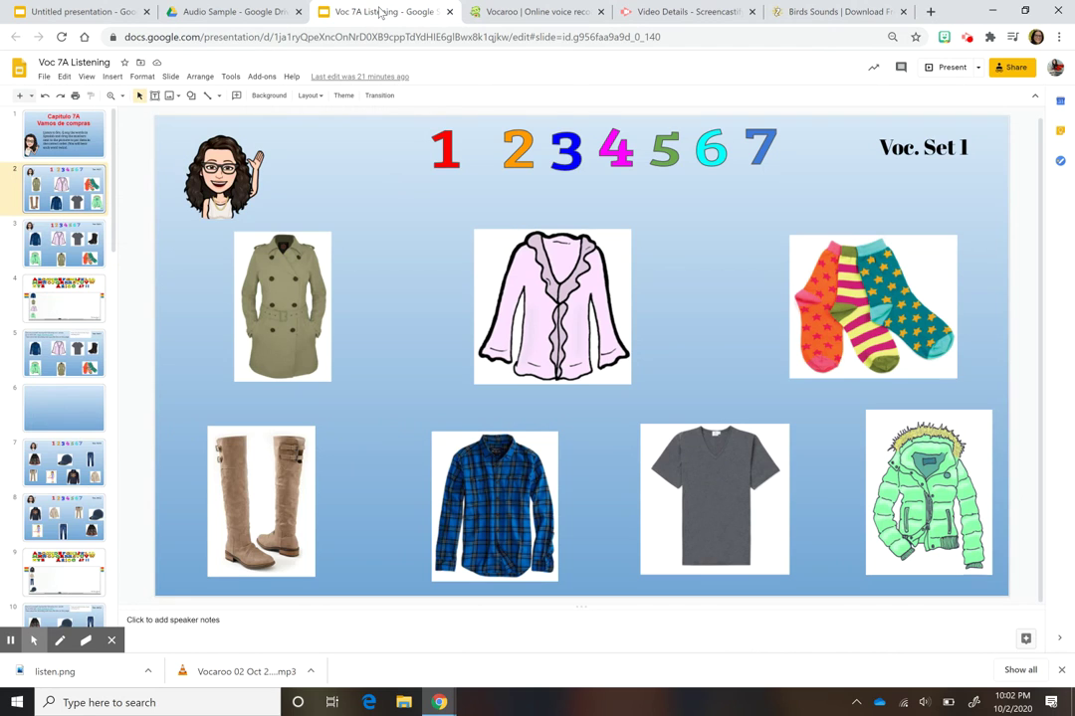
left_click(99, 12)
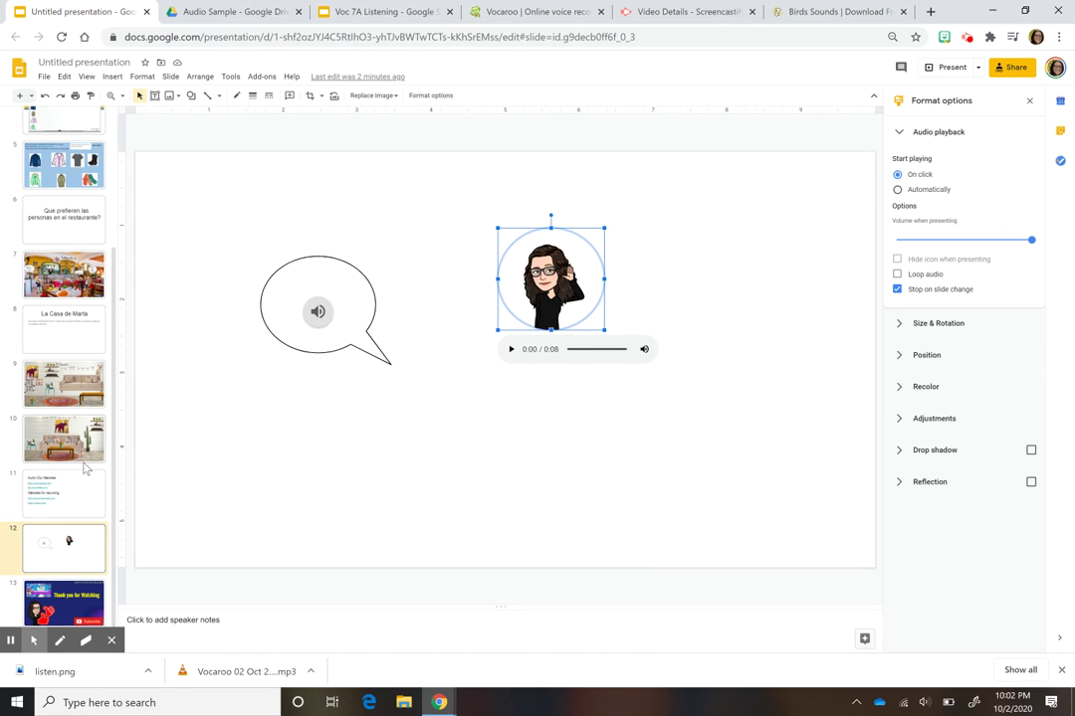
scroll(85, 467, "up", 1)
scroll(83, 462, "down", 1)
left_click(75, 504)
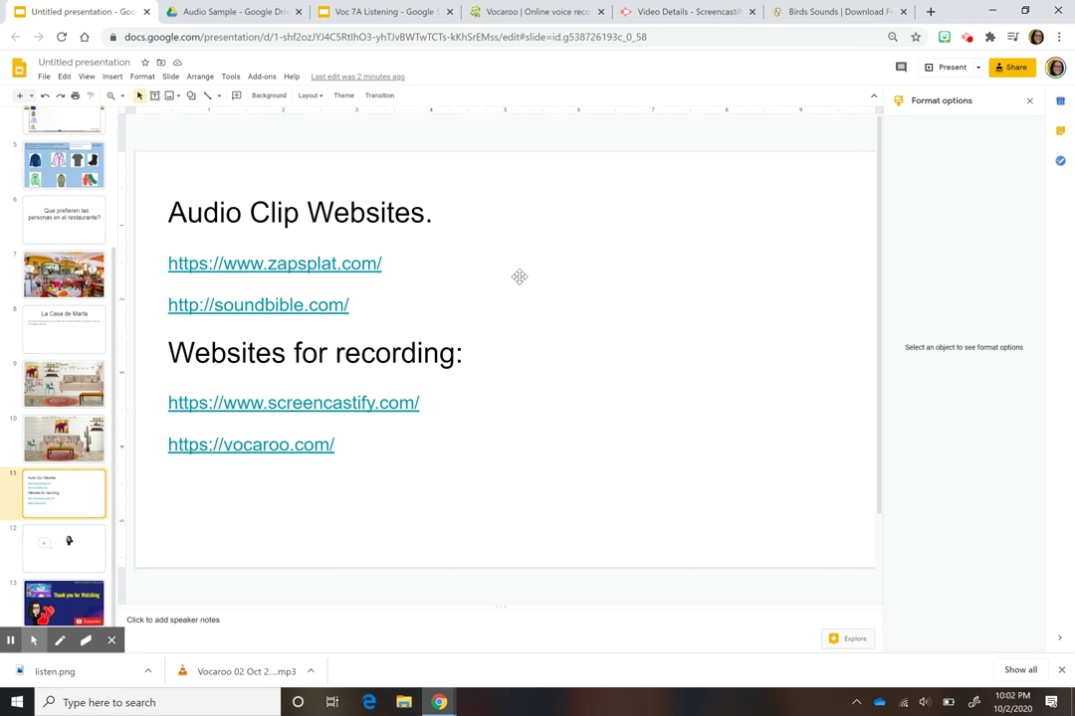
left_click(349, 449)
left_click(318, 481)
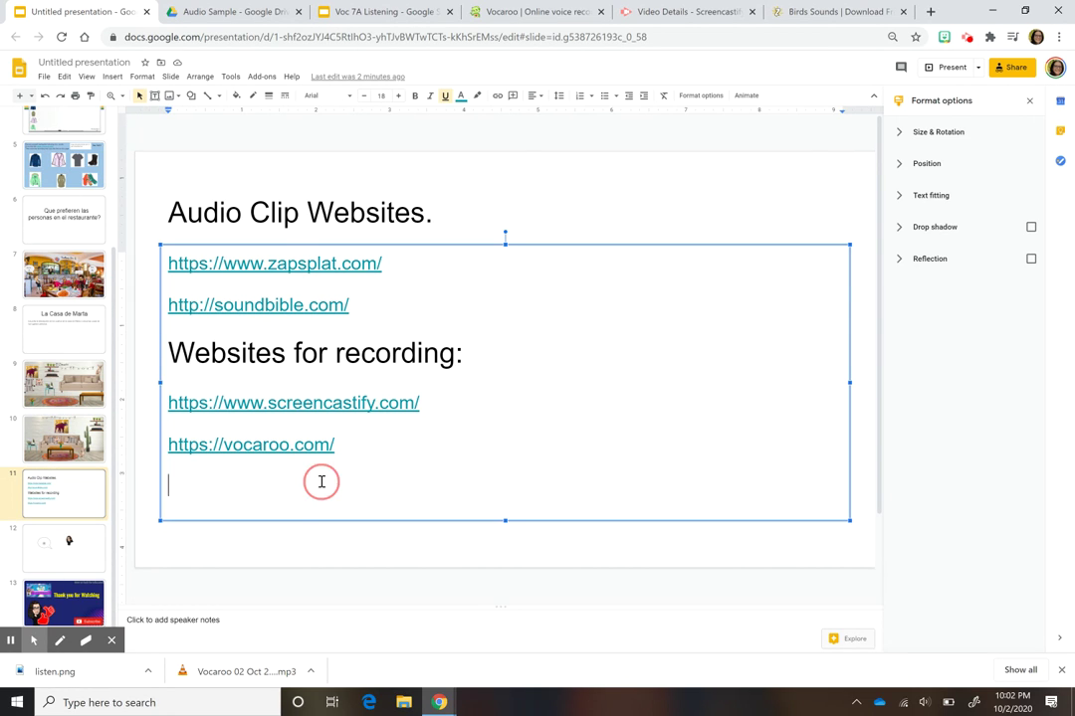
left_click(372, 451)
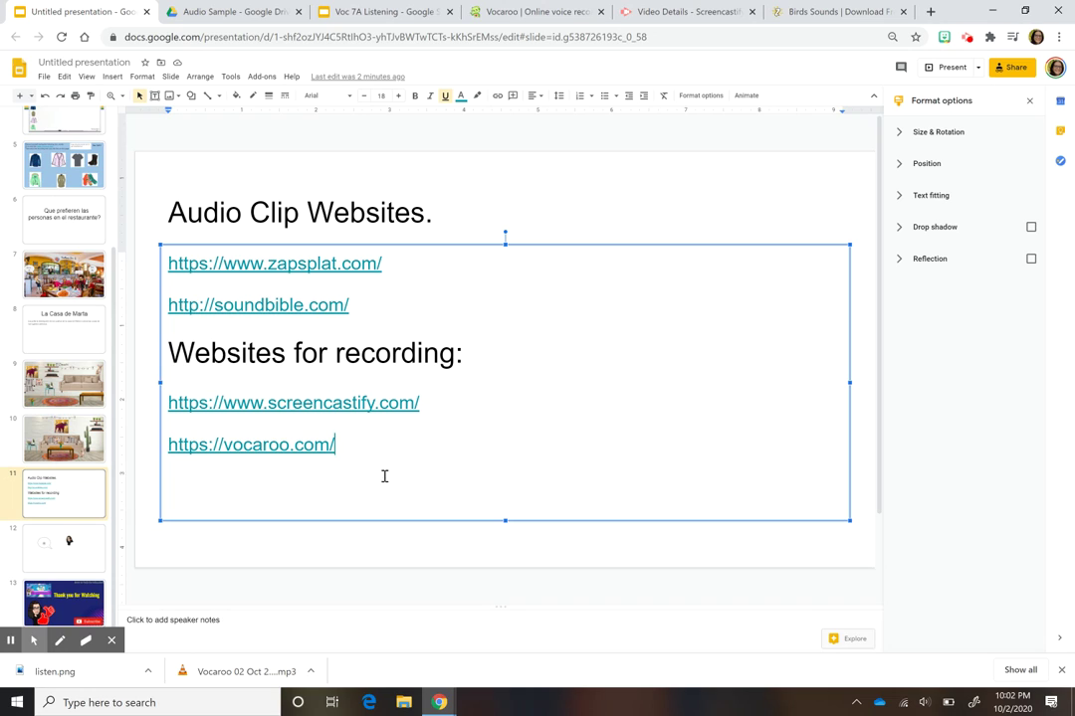
left_click(335, 484)
left_click(364, 444)
Show slide 13, Thank you for Watching, with the Format options sidebar closed
left_click(62, 601)
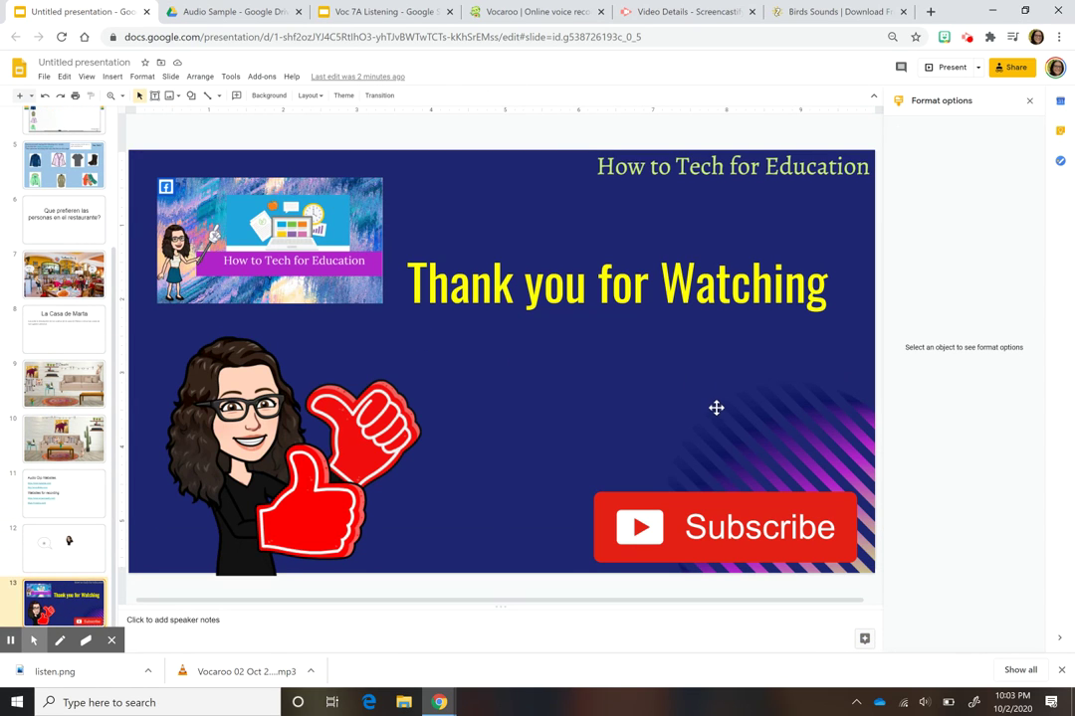
left_click(1029, 102)
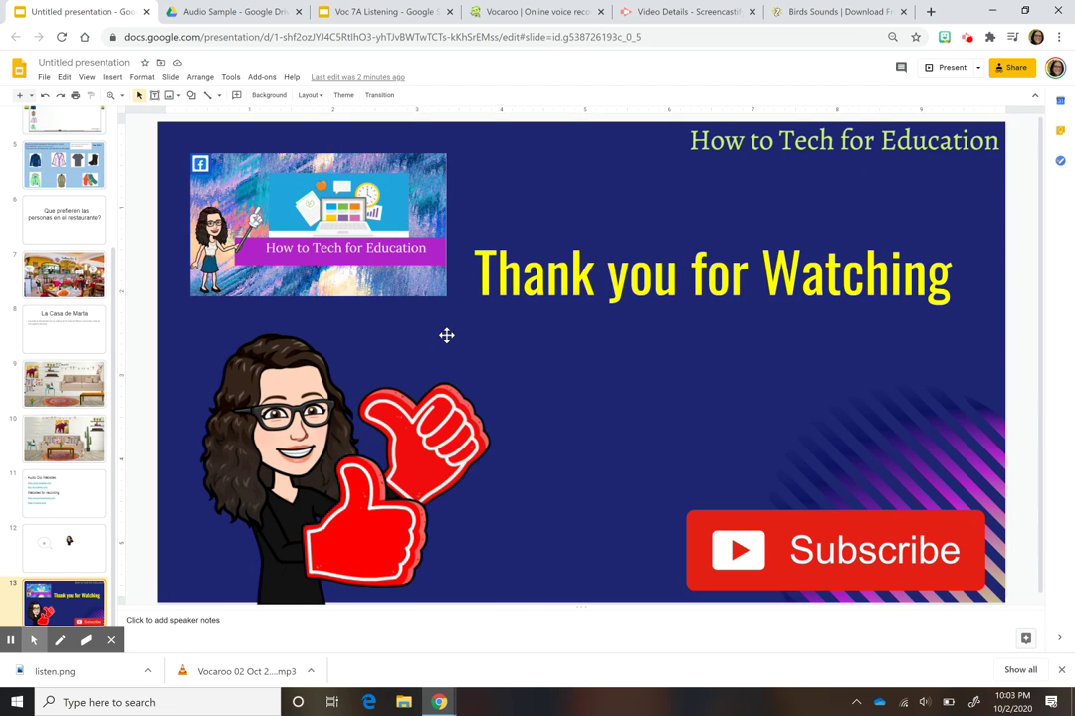